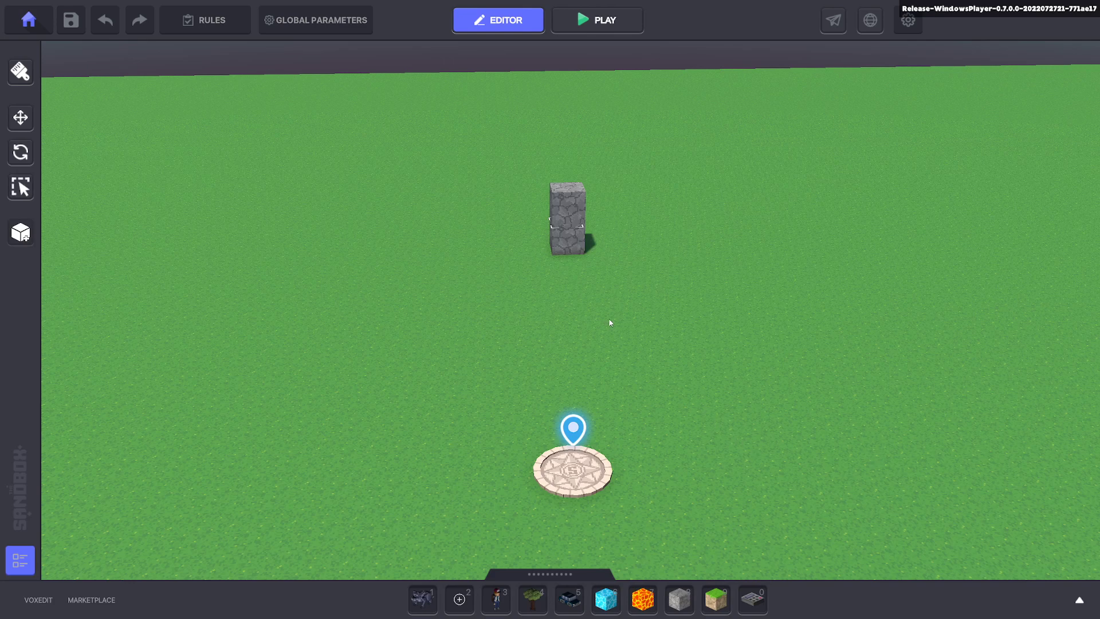
Step: Place a NumPad Switch on the front face of the stone pillar
scroll(608, 329, "up", 4)
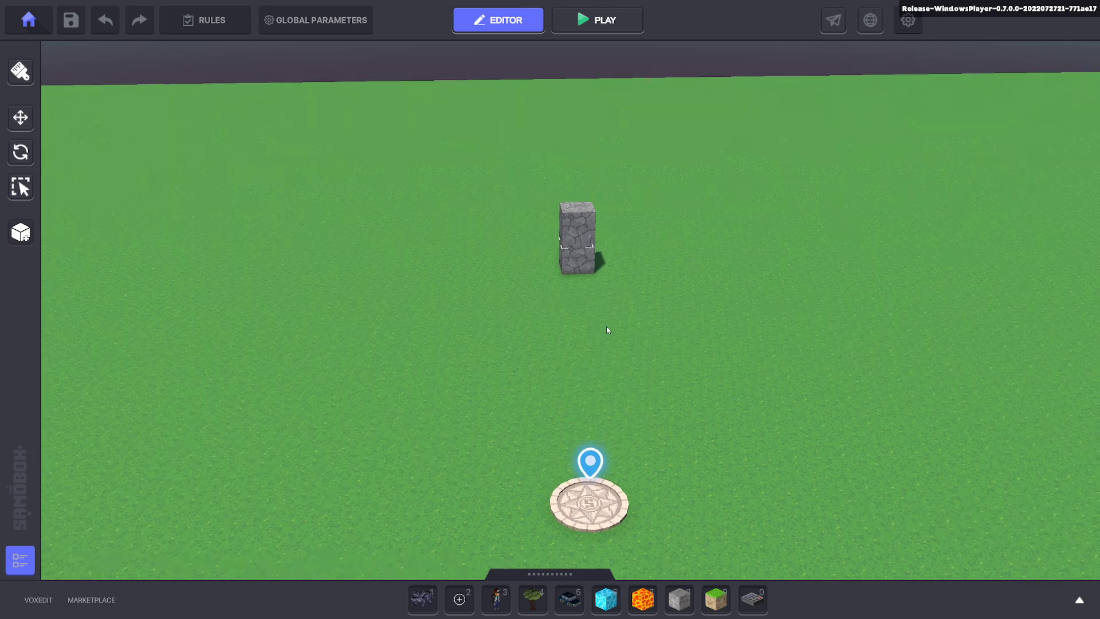
key("0")
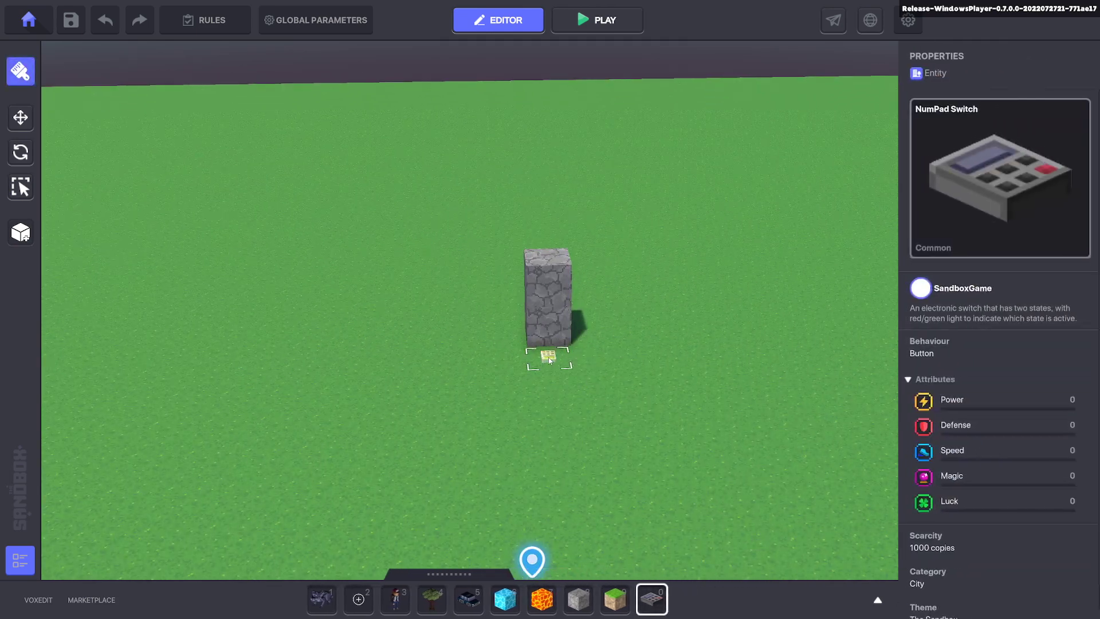
left_click(550, 296)
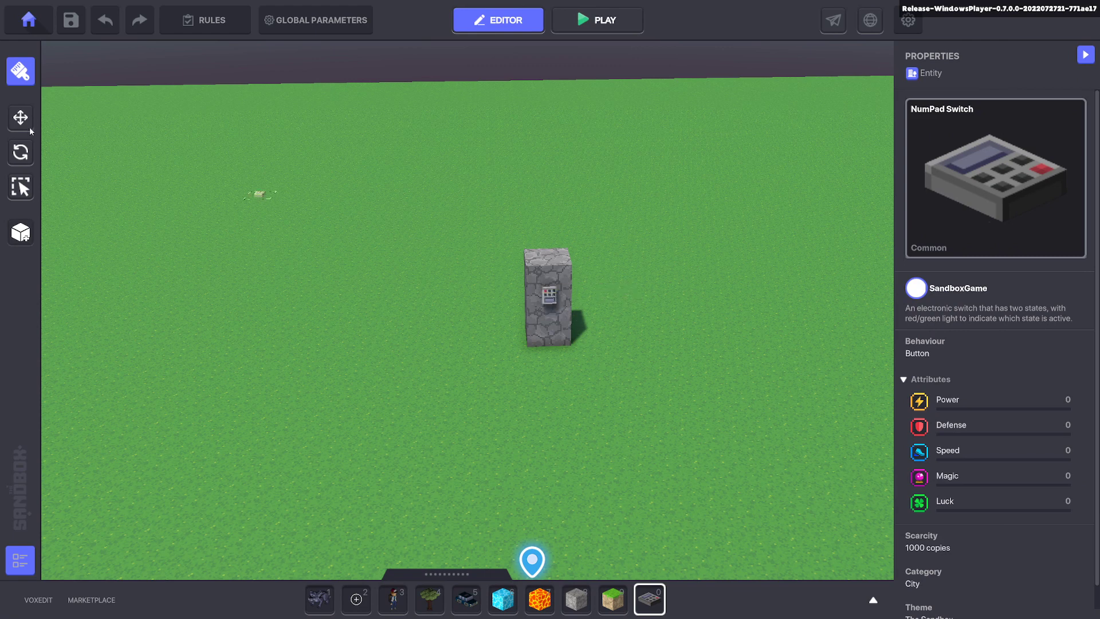
Step: Remove the Indicator component from the pillar's NumPad Switch and set its behaviour to None
left_click(21, 119)
scroll(534, 284, "up", 3)
left_click(567, 309)
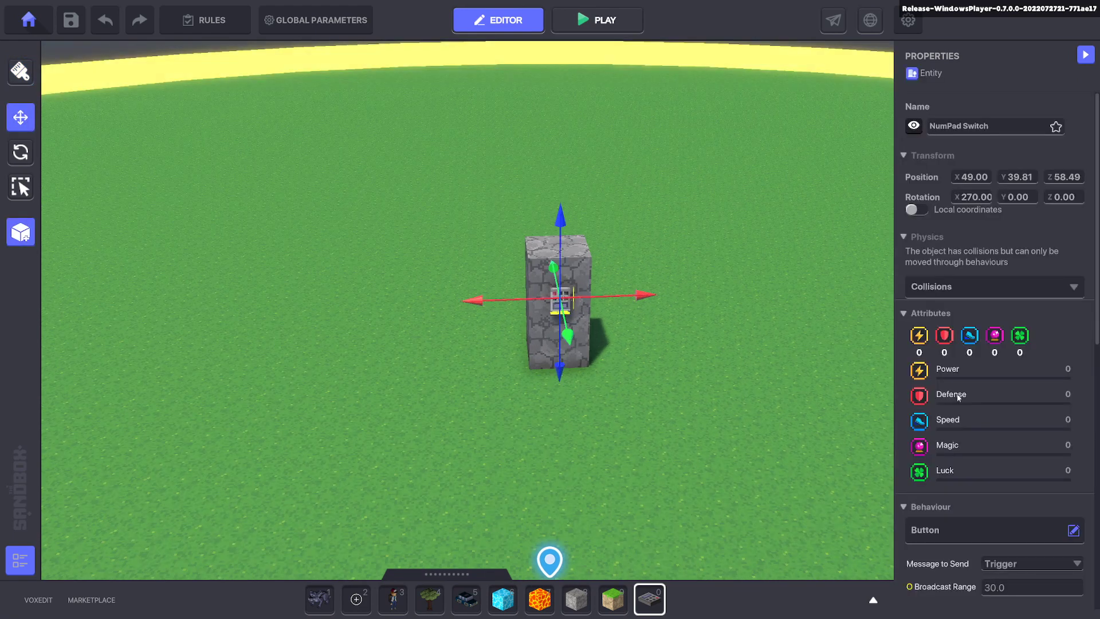
scroll(957, 351, "down", 3)
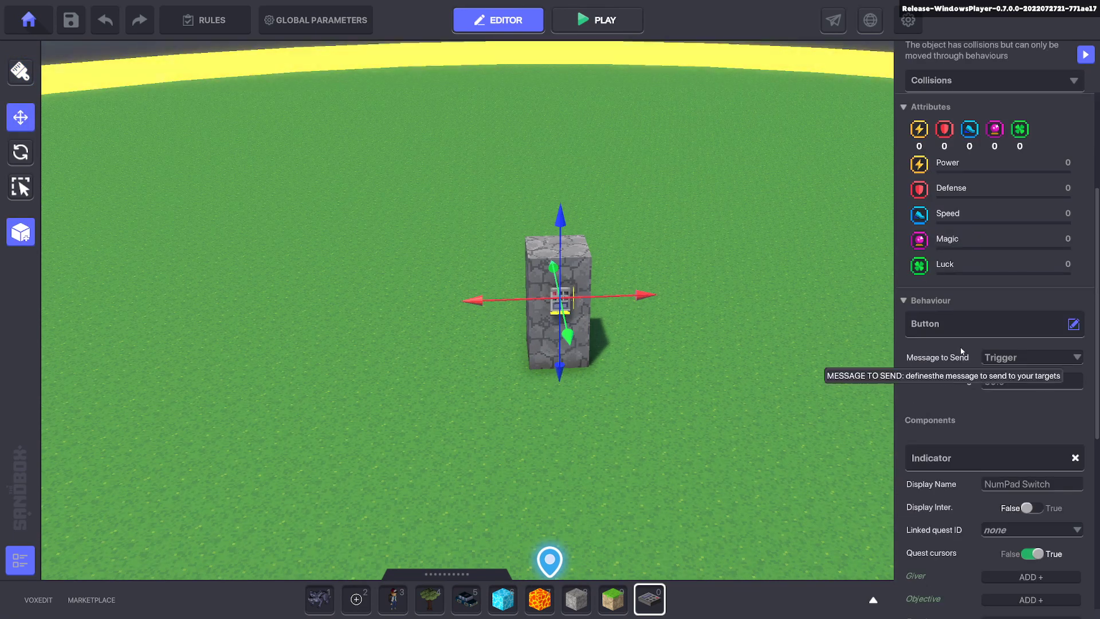
left_click(1076, 459)
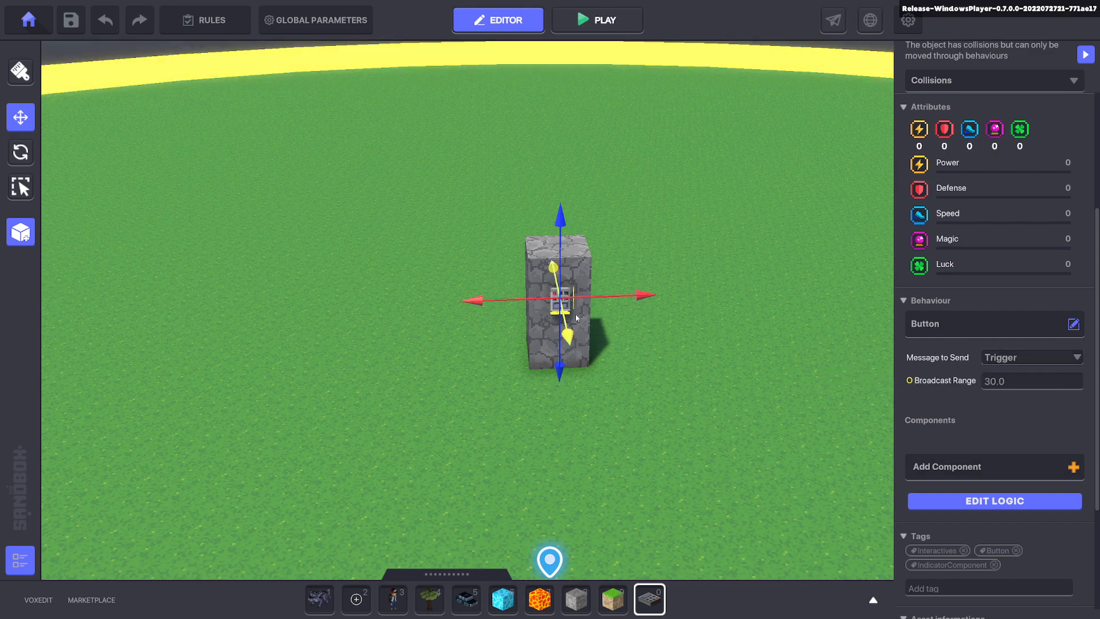
left_click(956, 323)
left_click(414, 257)
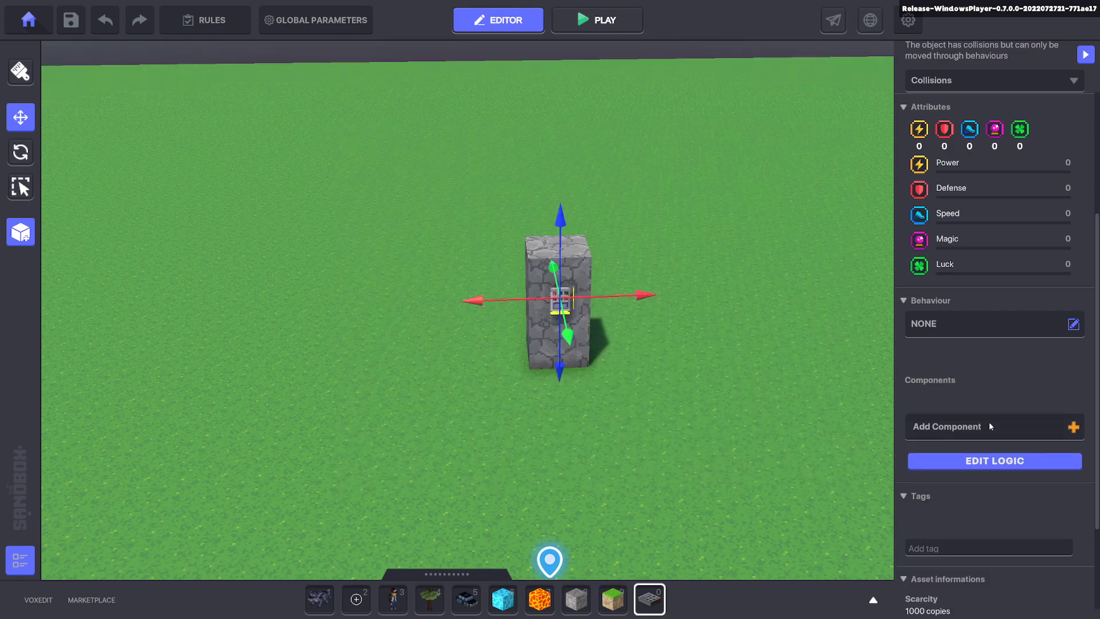
Step: Add a Speaker component to the pillar's switch with DetectEntity as its display condition
left_click(1068, 434)
scroll(489, 394, "down", 1)
left_click(453, 416)
left_click(1025, 485)
left_click(1014, 494)
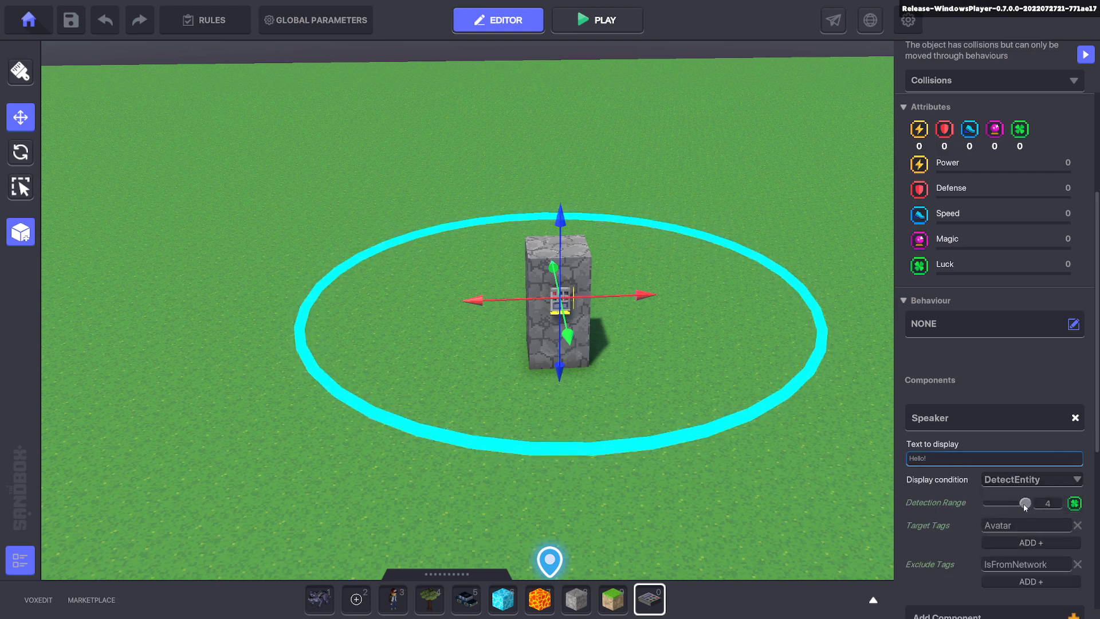
Step: Set the Speaker's detection range to 2 and clear its display text
left_click_drag(1025, 504, 1006, 504)
left_click(955, 459)
key("BackSpace")
key("BackSpace")
key("BackSpace")
key("BackSpace")
key("BackSpace")
key("BackSpace")
Step: In the switch's logic settings, set the message the Speaker sends when spoken to Teleport.1
scroll(983, 468, "down", 5)
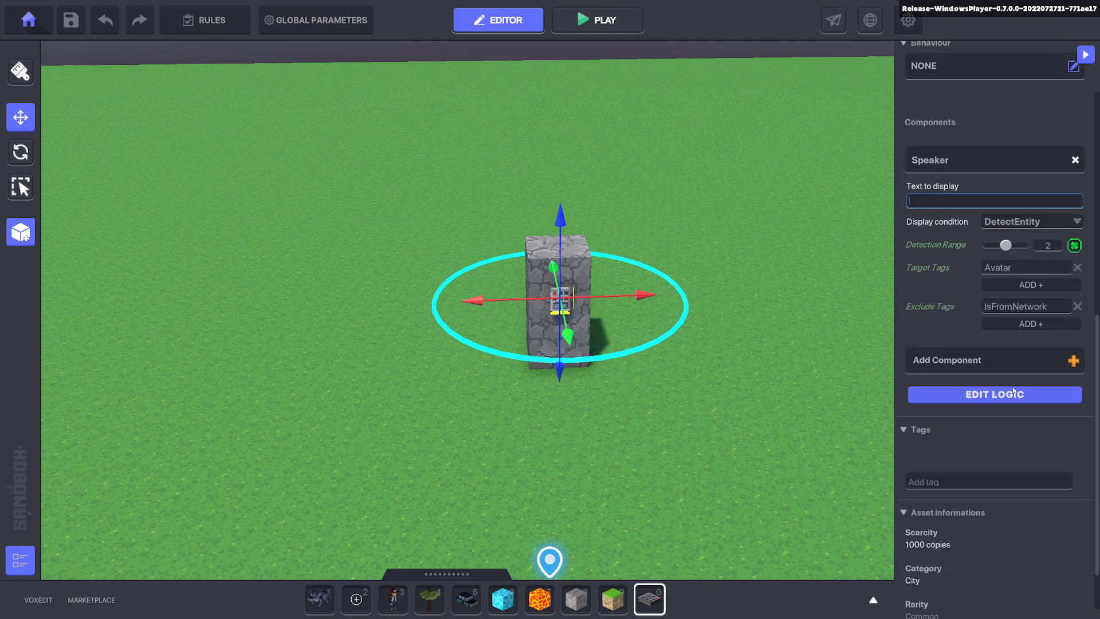
left_click(998, 398)
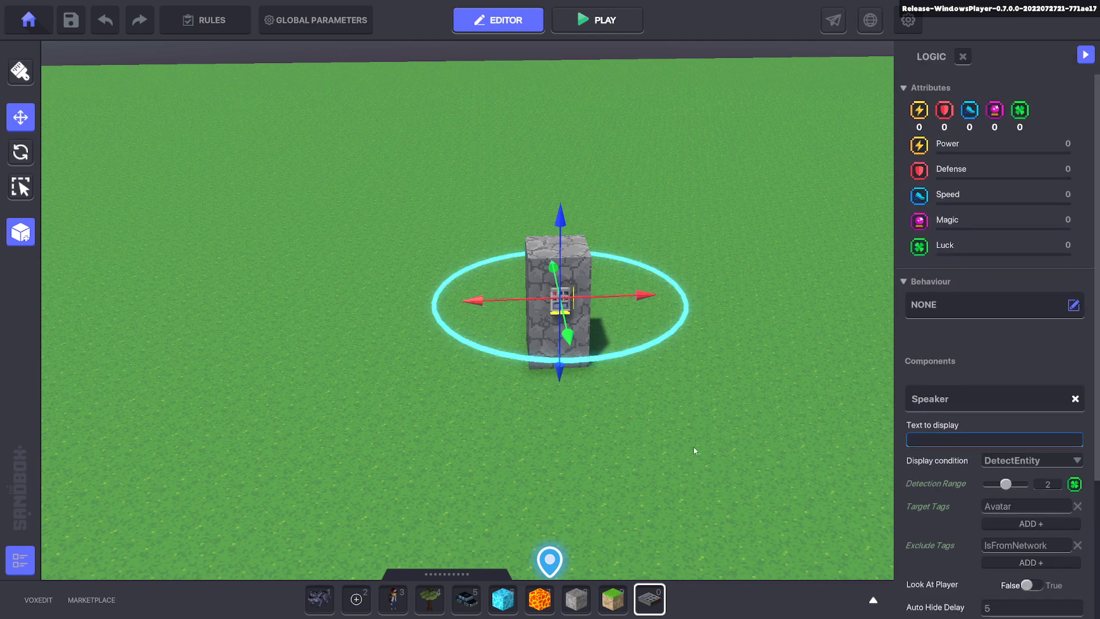
right_click_drag(695, 450, 868, 407)
scroll(1017, 474, "down", 4)
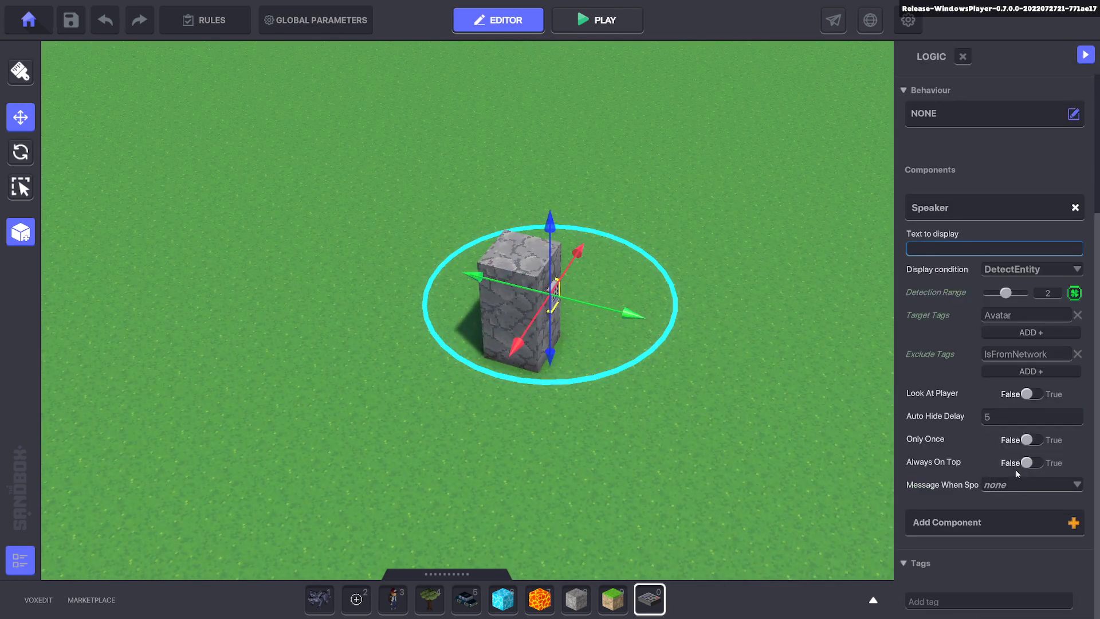
left_click(1016, 484)
type("Telport")
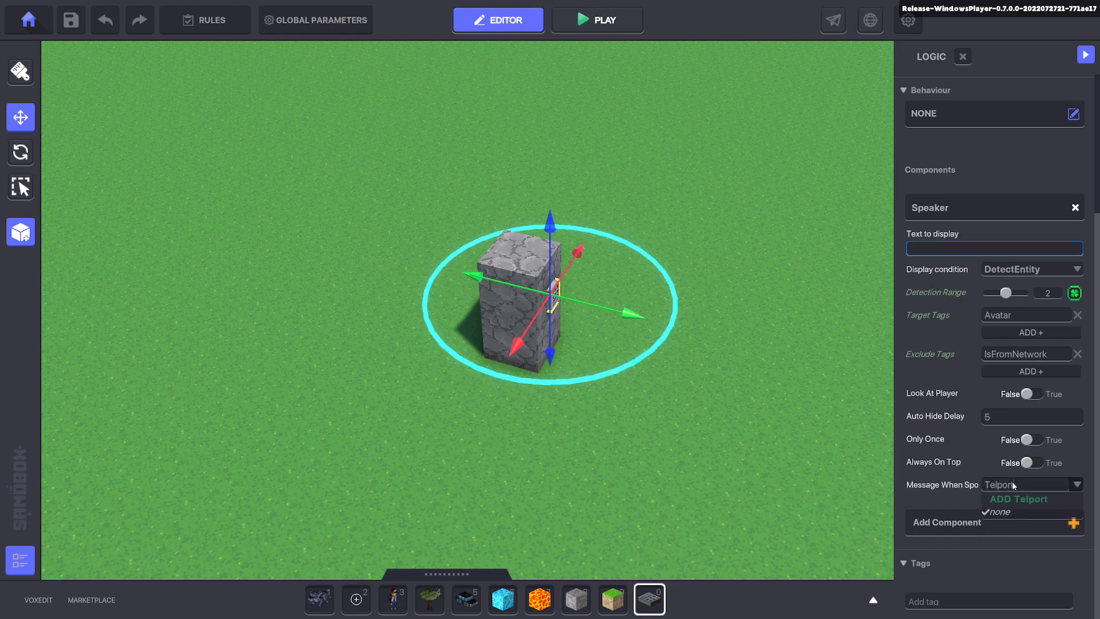
key("BackSpace")
key("BackSpace")
key("BackSpace")
key("BackSpace")
type("epor")
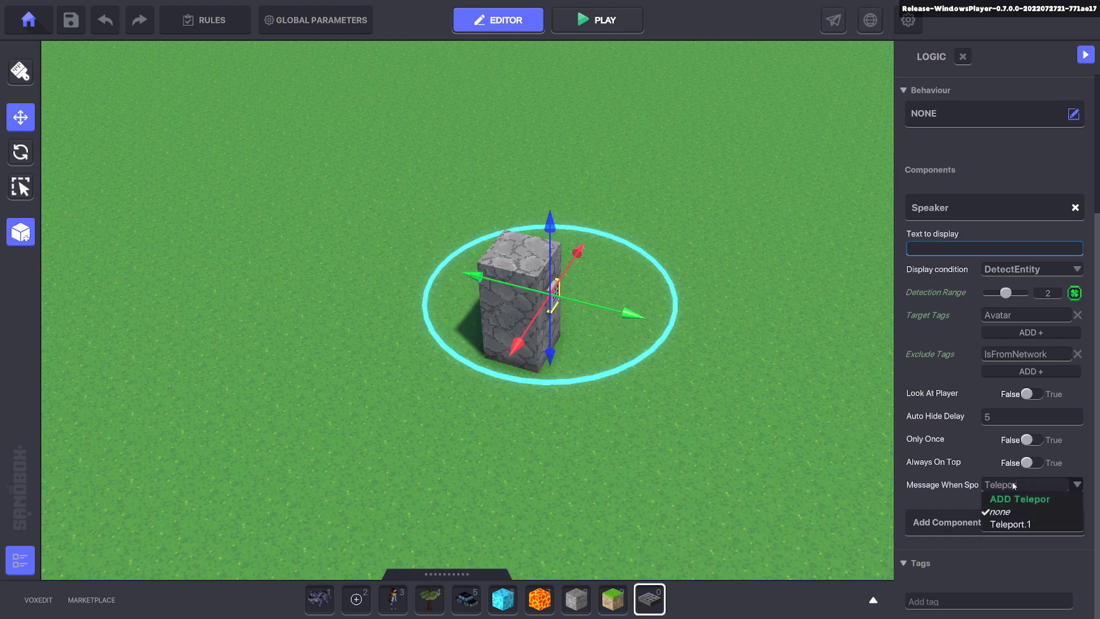
left_click(1019, 522)
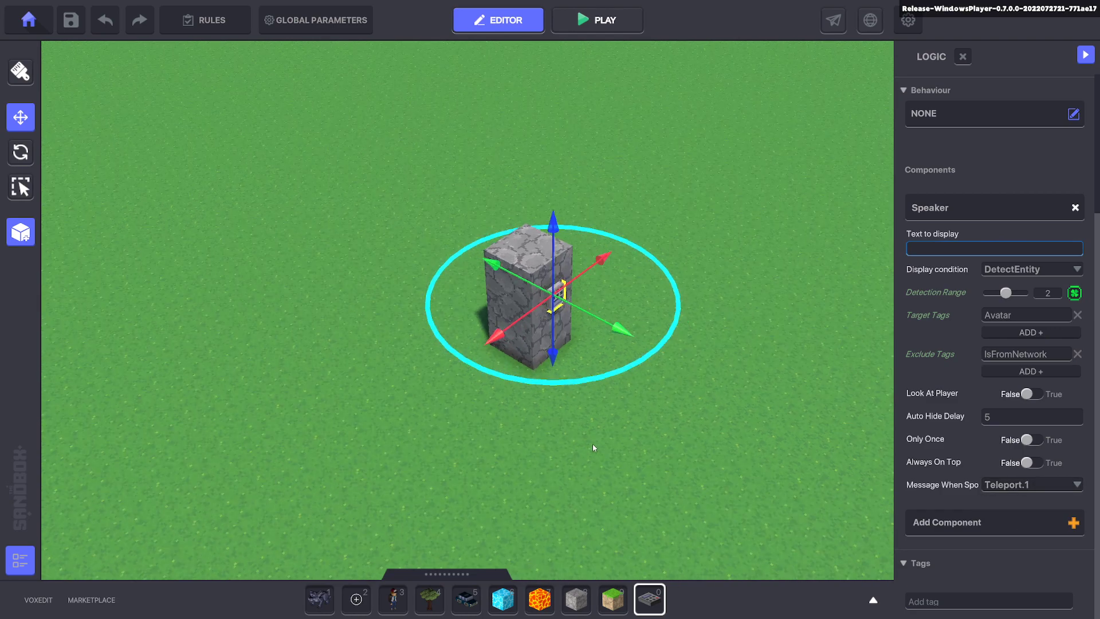
Step: Place a second NumPad Switch on the grass away from the pillar and move it along the X axis to 41.00
right_click_drag(592, 444, 550, 445)
key("a")
left_click(649, 606)
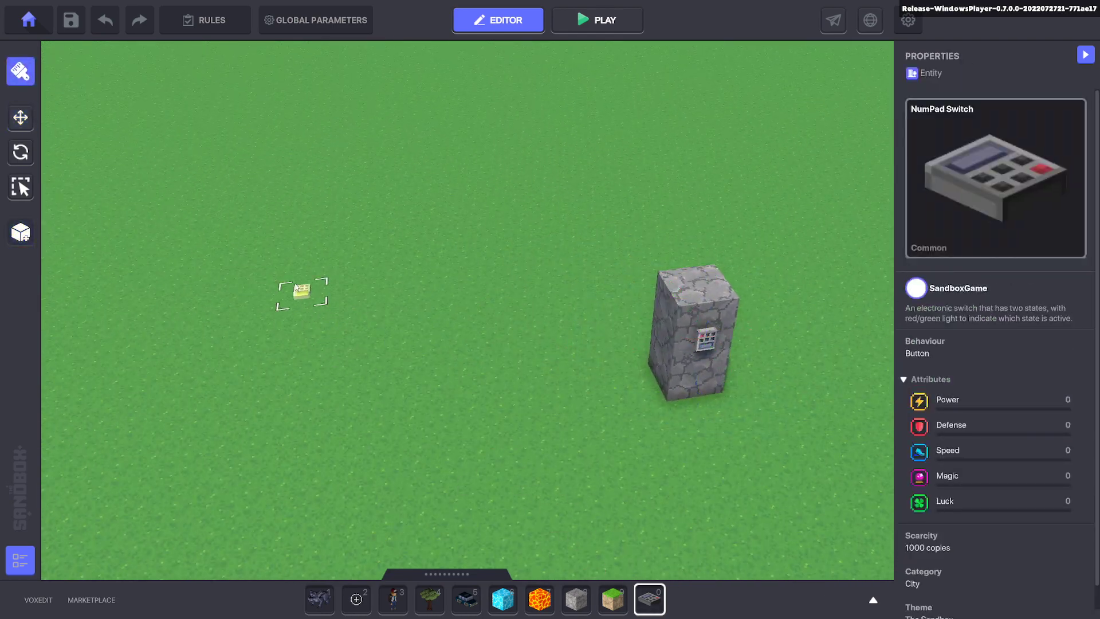
left_click(13, 121)
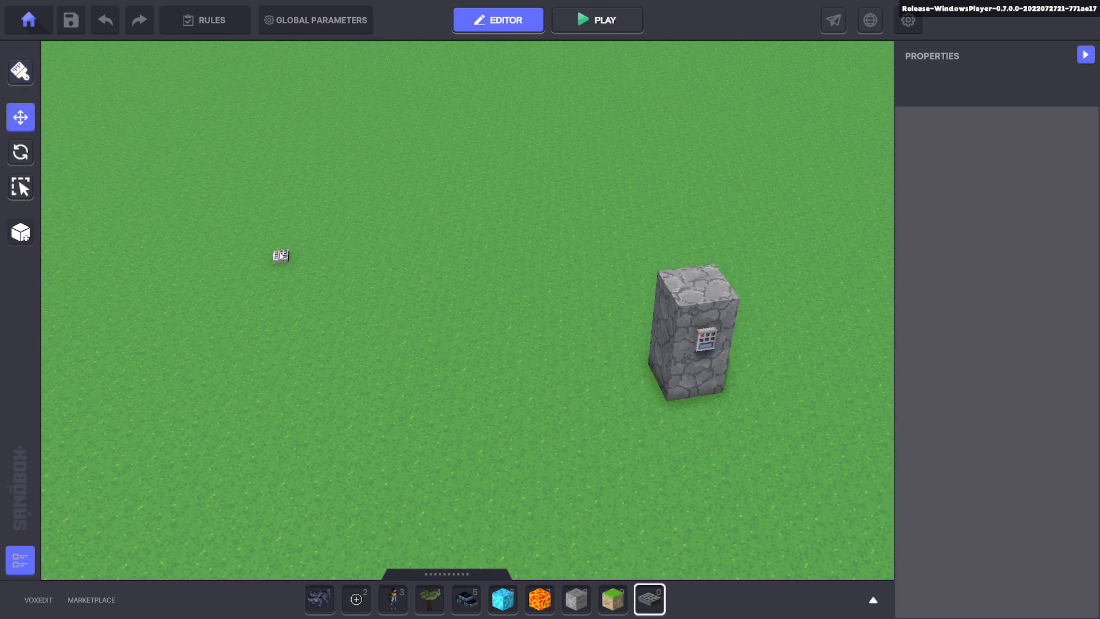
left_click(280, 256)
key("a")
left_click_drag(405, 256, 366, 261)
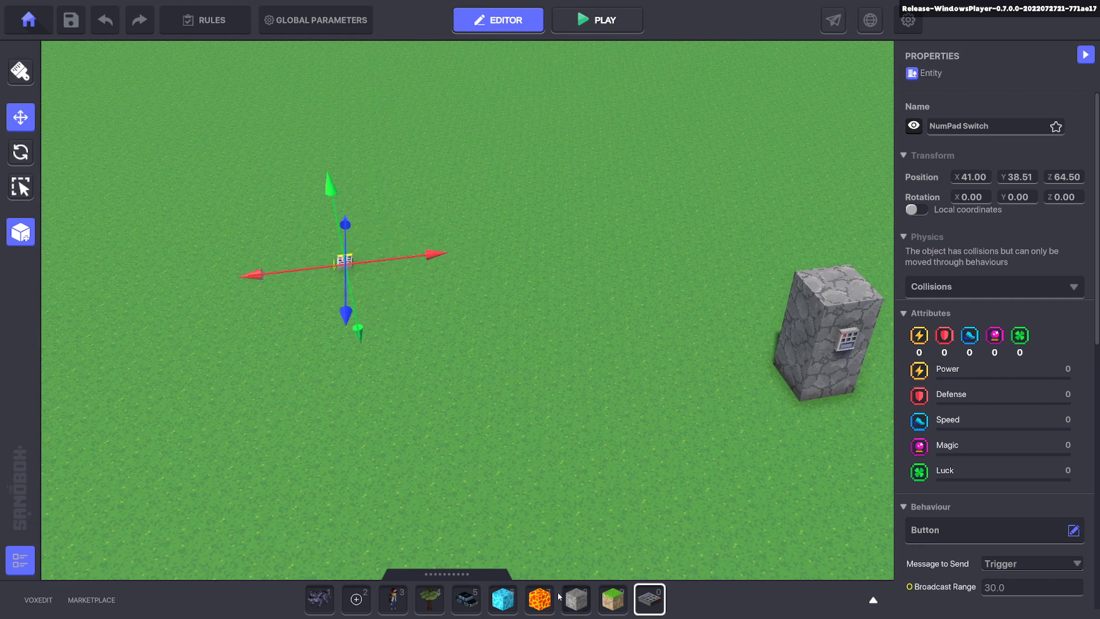
Step: Lay a small rectangular patch of Stone_Grey blocks in the ground around the second switch
left_click(574, 598)
left_click_drag(274, 190, 382, 293)
key("ctrl+z")
left_click_drag(305, 237, 393, 271)
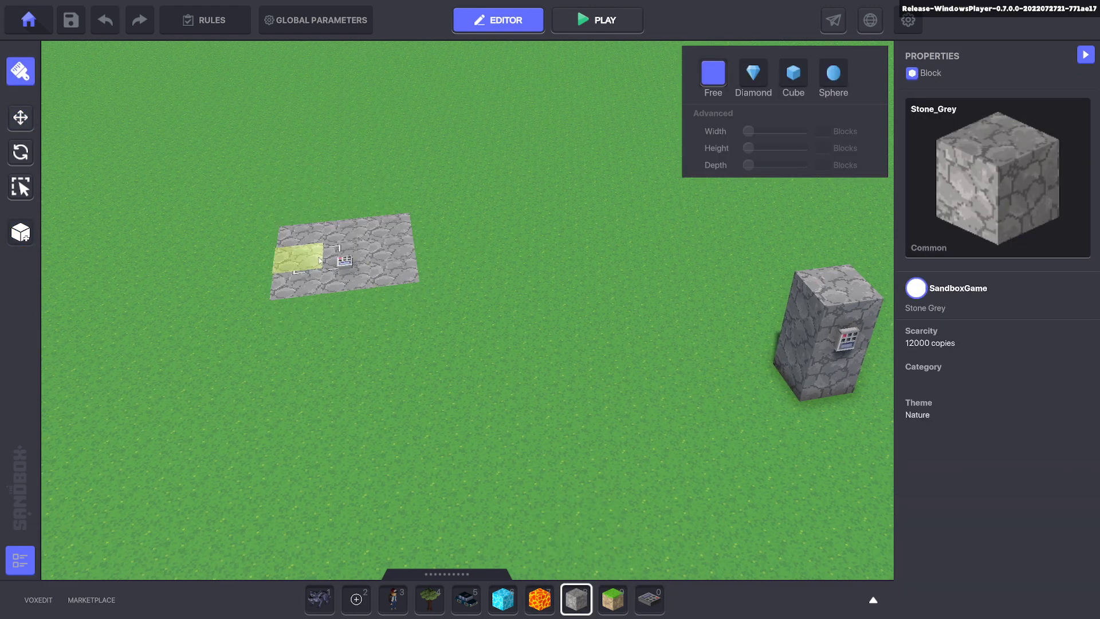
Step: Move the second NumPad Switch along the Z axis to 65.00 on the stone patch
left_click(20, 117)
left_click(347, 264)
left_click_drag(346, 312, 347, 299)
Step: Change the second switch's behaviour to an invisible Asset Spawner and remove its Indicator component
scroll(986, 407, "down", 5)
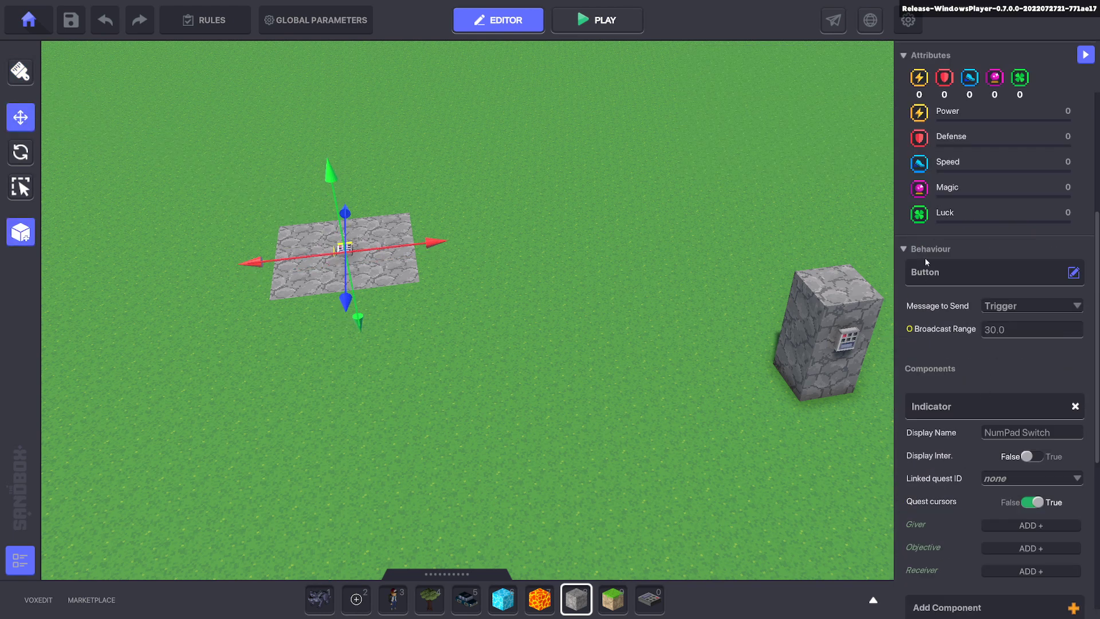
left_click(925, 272)
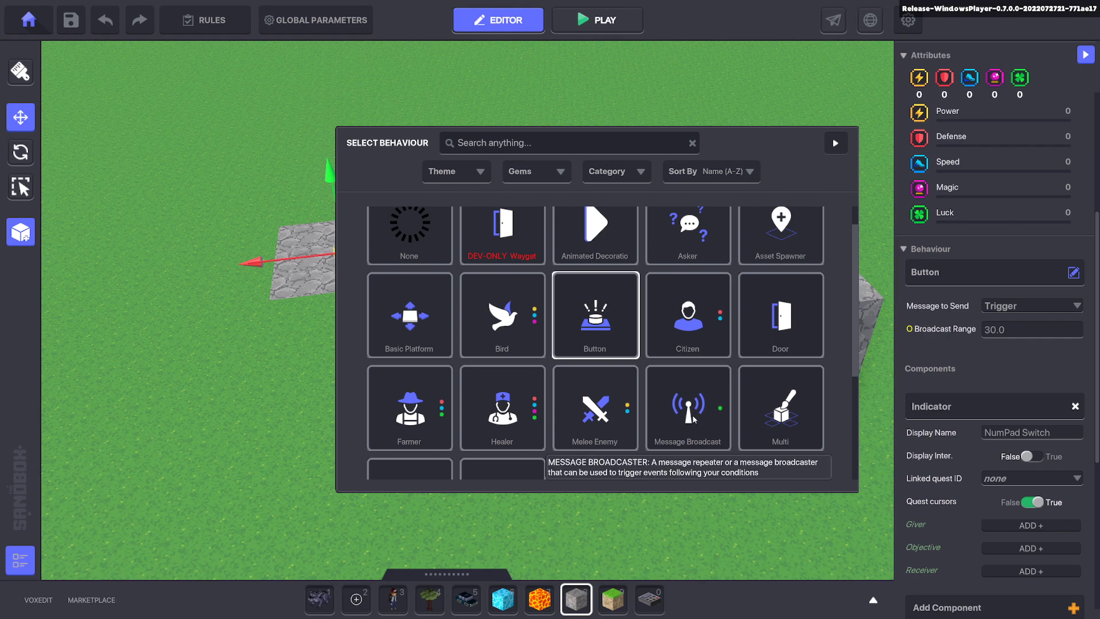
scroll(692, 415, "up", 1)
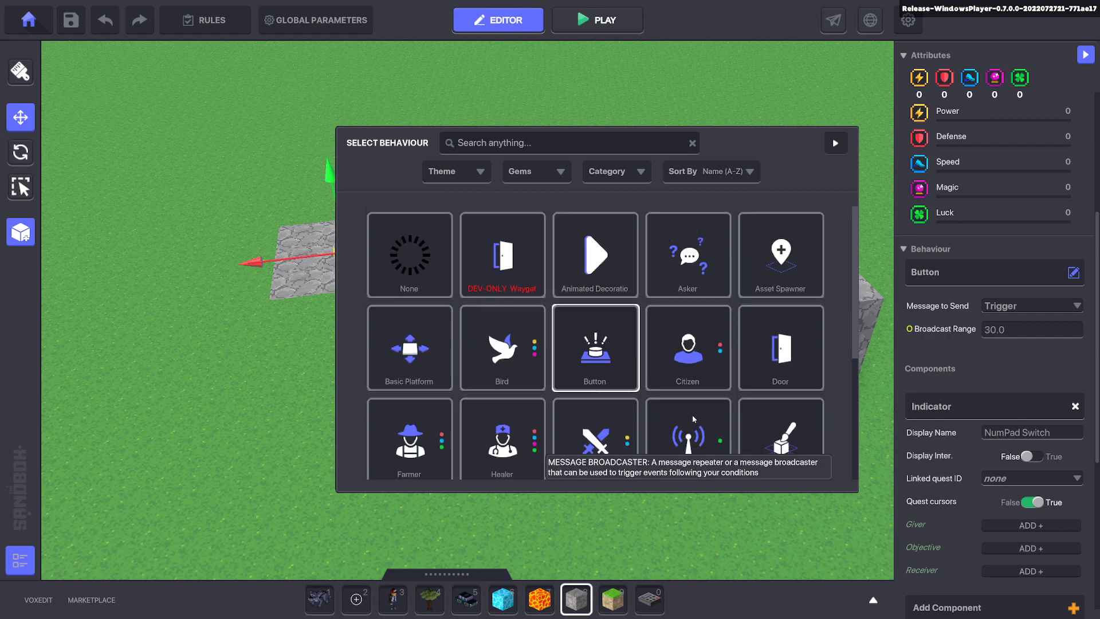
left_click(777, 276)
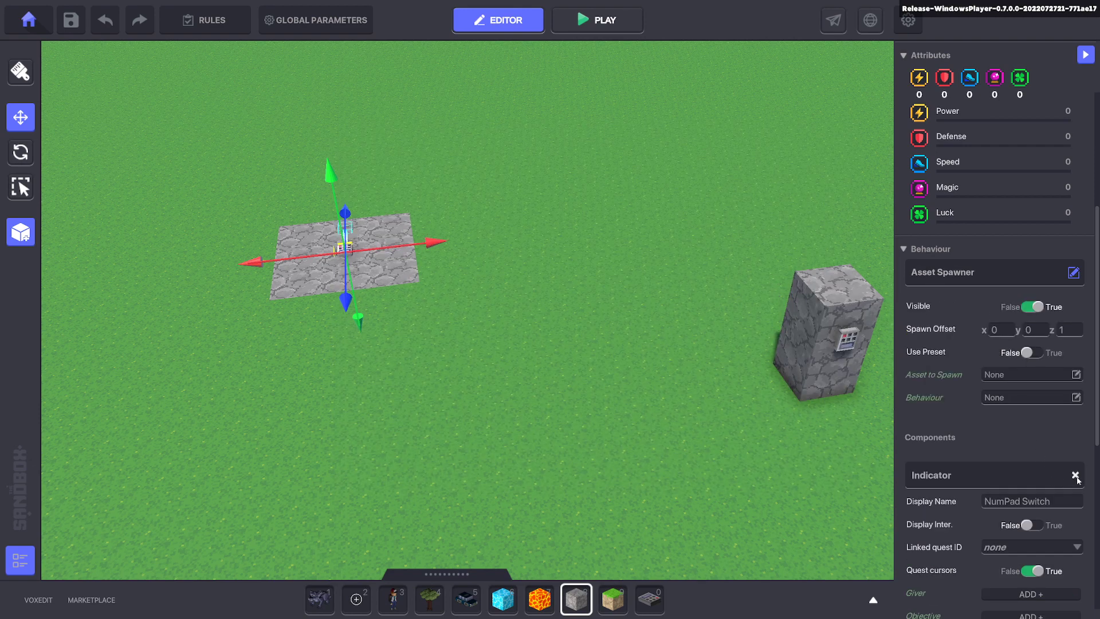
left_click(1076, 478)
left_click(1072, 483)
left_click(844, 141)
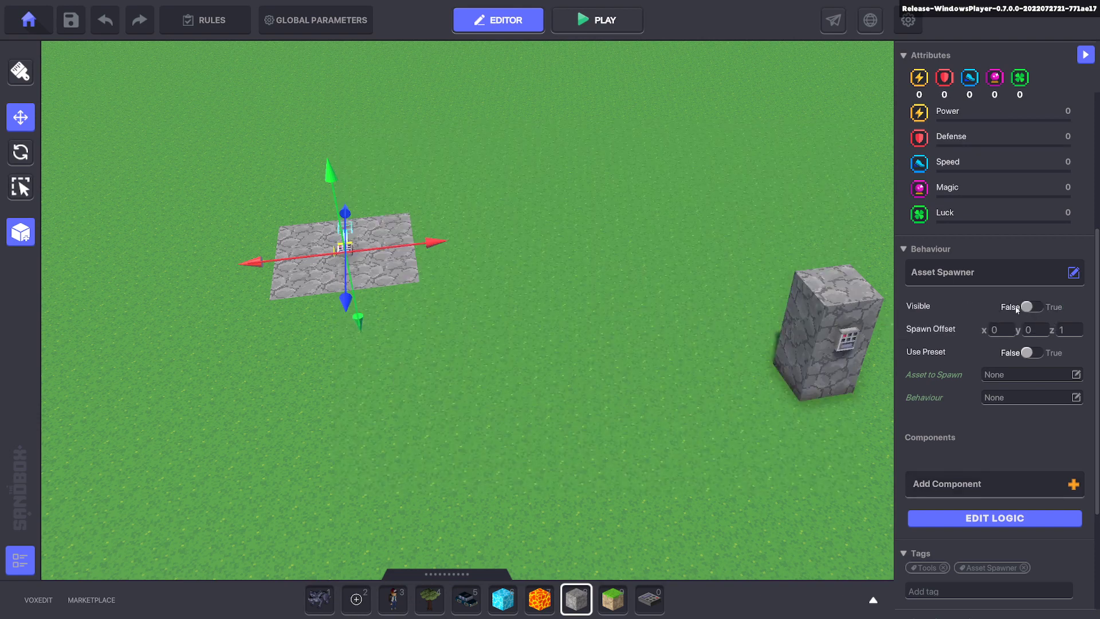
Step: Set the spawner's physics to No Collisions and its Z spawn offset to 0
scroll(1012, 316, "up", 5)
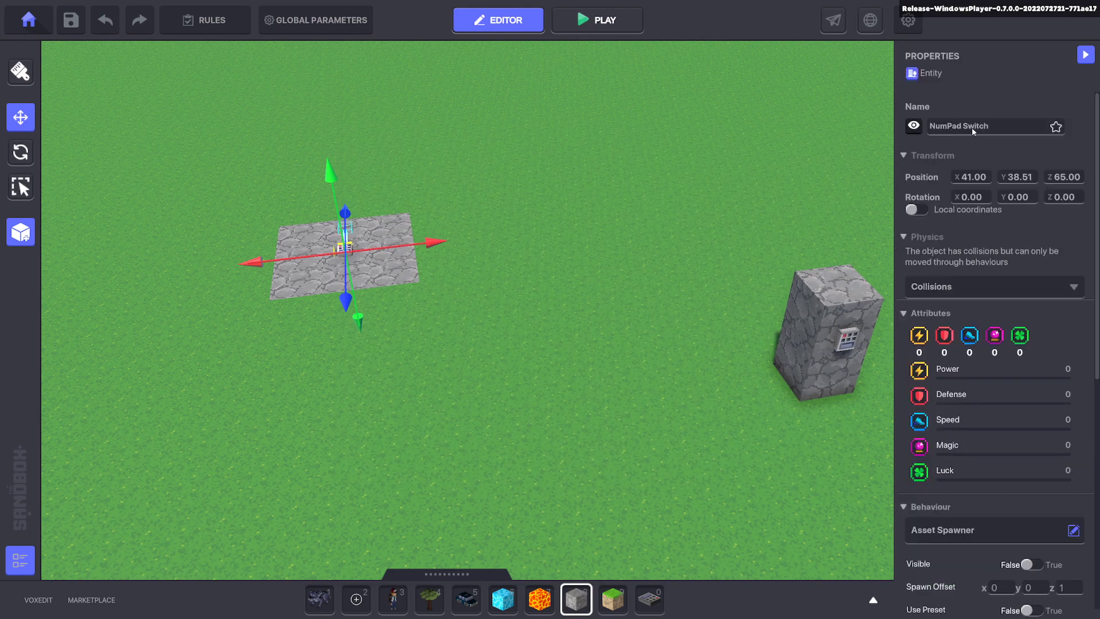
left_click(950, 294)
left_click(930, 324)
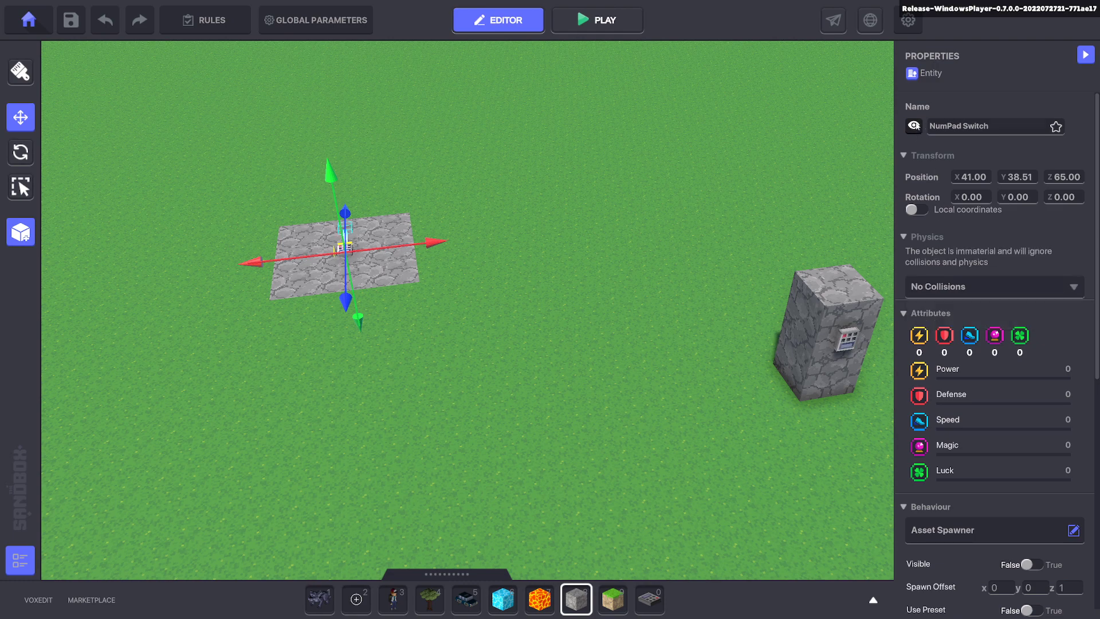
scroll(983, 379, "down", 3)
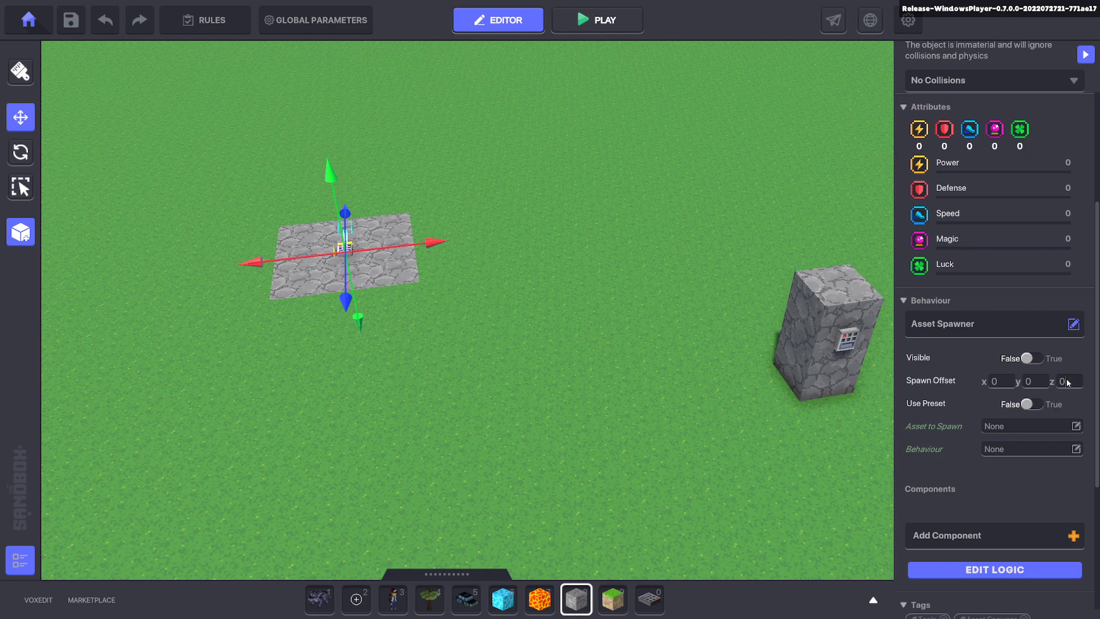
Step: Search the assets for "num" and choose NumPad Switch as the asset to spawn
scroll(357, 229, "up", 5)
right_click_drag(306, 275, 345, 348)
scroll(1009, 442, "down", 2)
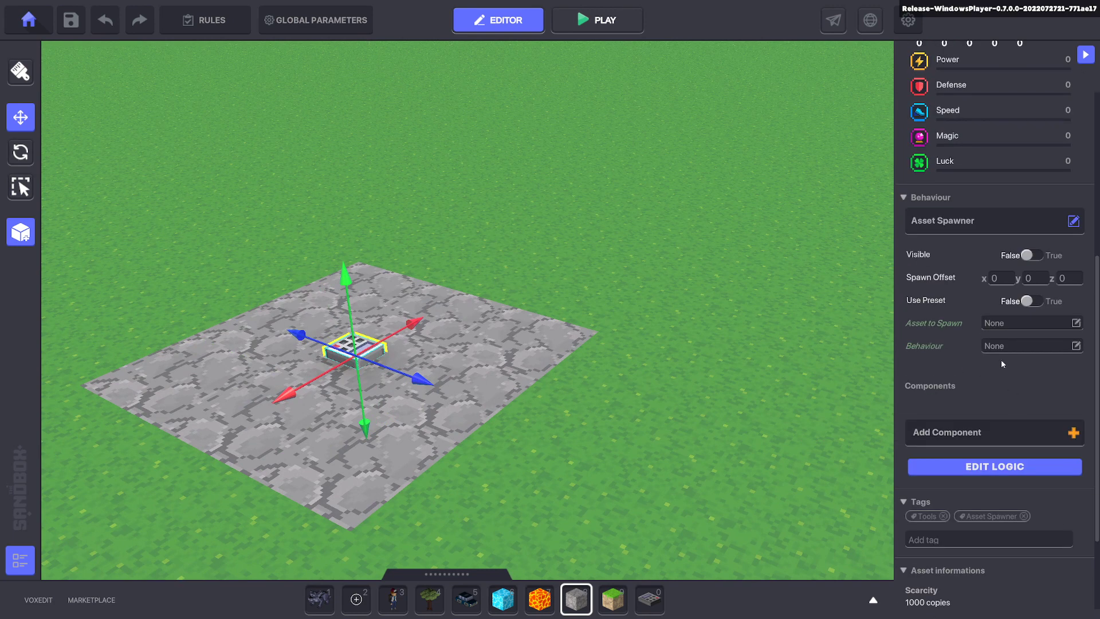
left_click(1002, 322)
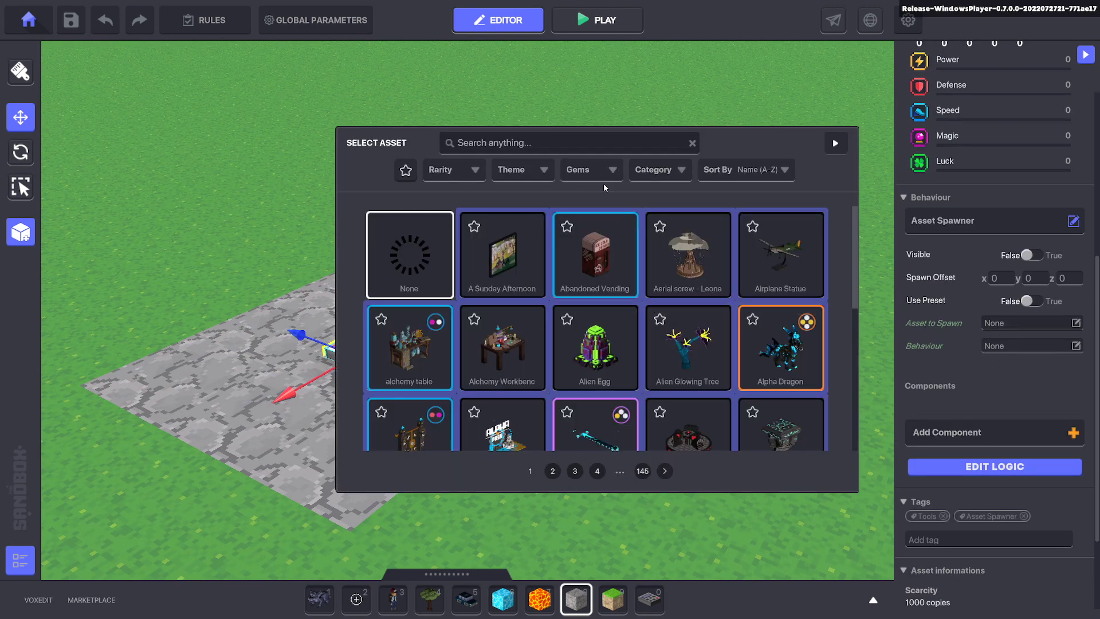
type("num")
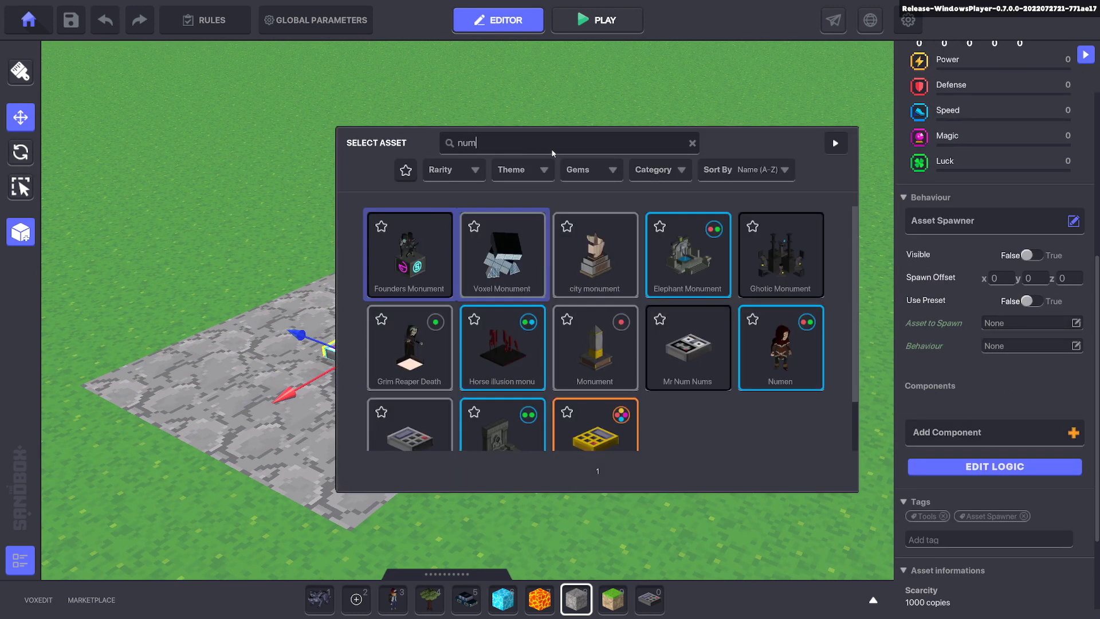
scroll(677, 445, "down", 2)
left_click(401, 372)
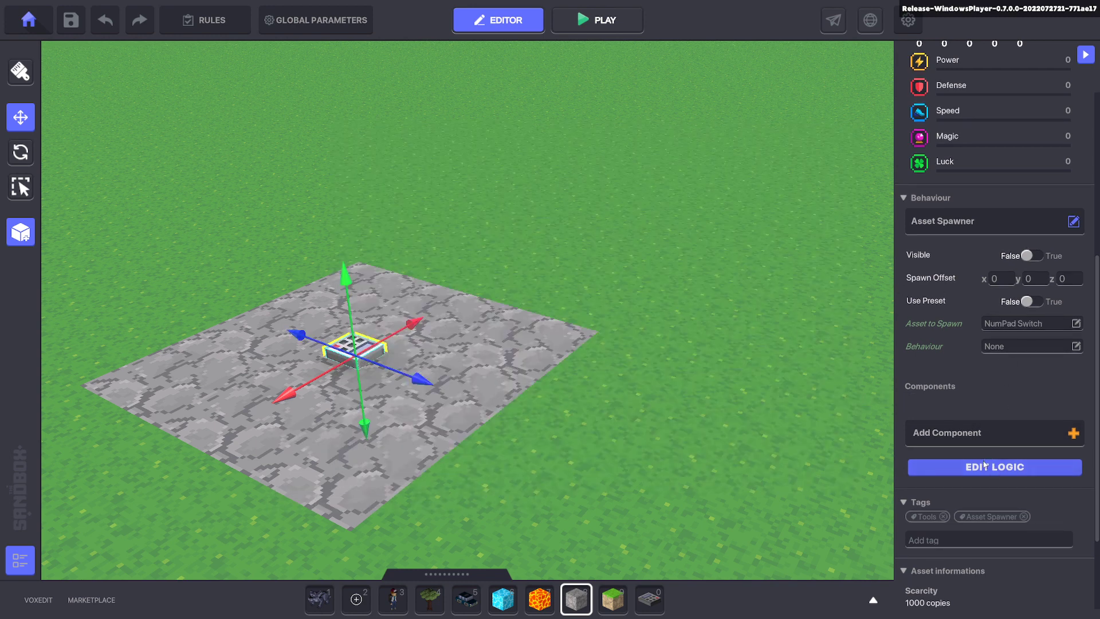
Step: In the spawner's logic settings, assign the Message Broadcaster behaviour to the spawned asset
scroll(984, 465, "down", 1)
left_click(972, 416)
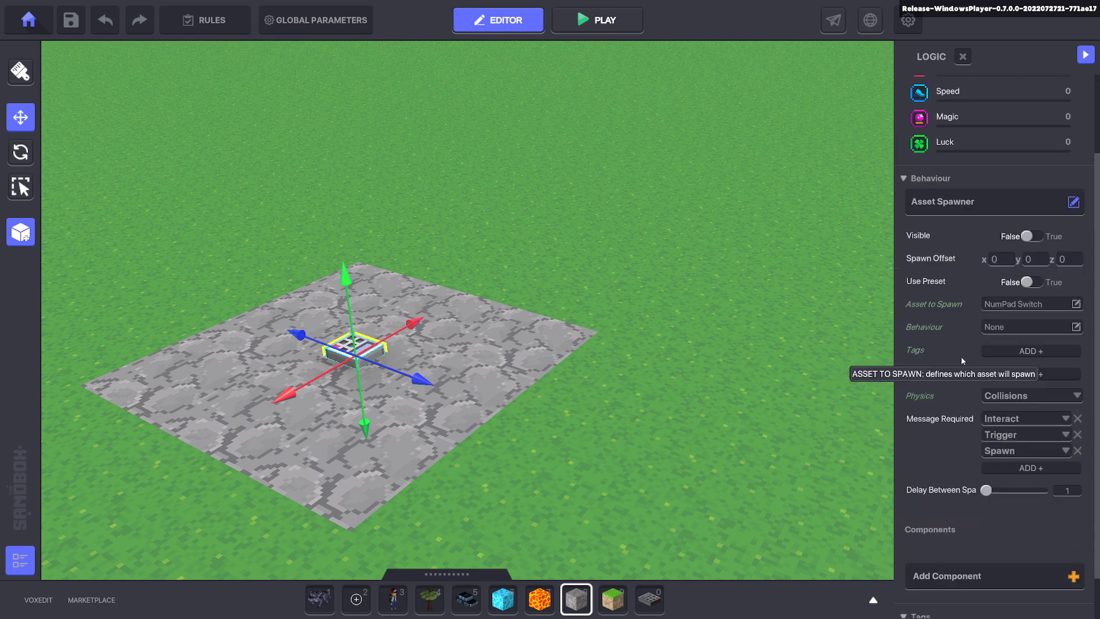
scroll(960, 356, "down", 1)
left_click(1018, 275)
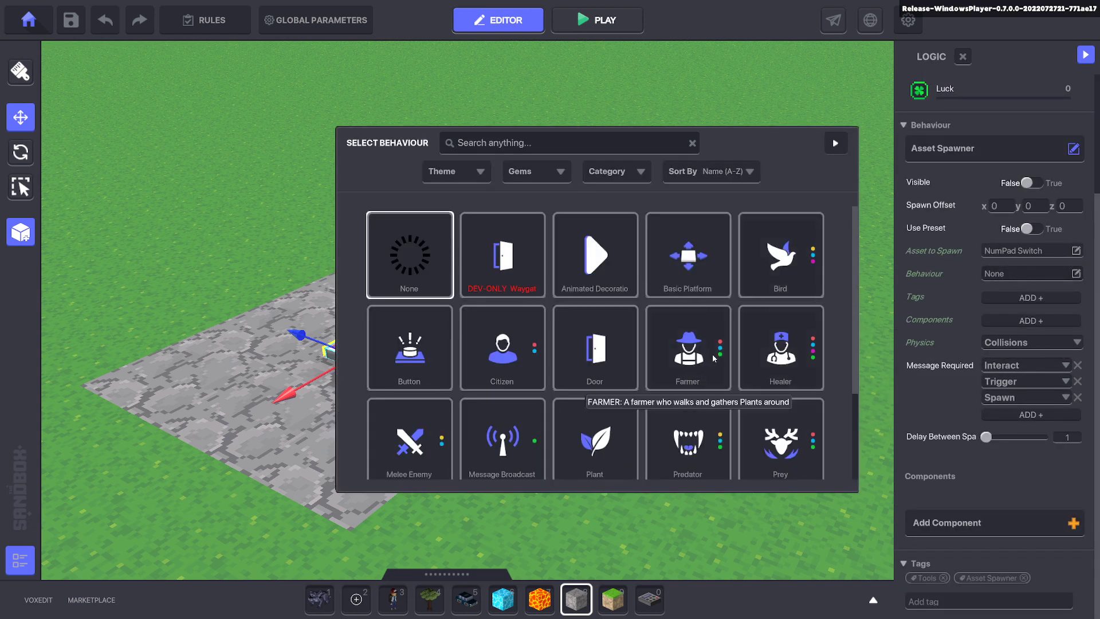
scroll(714, 358, "down", 2)
left_click(514, 324)
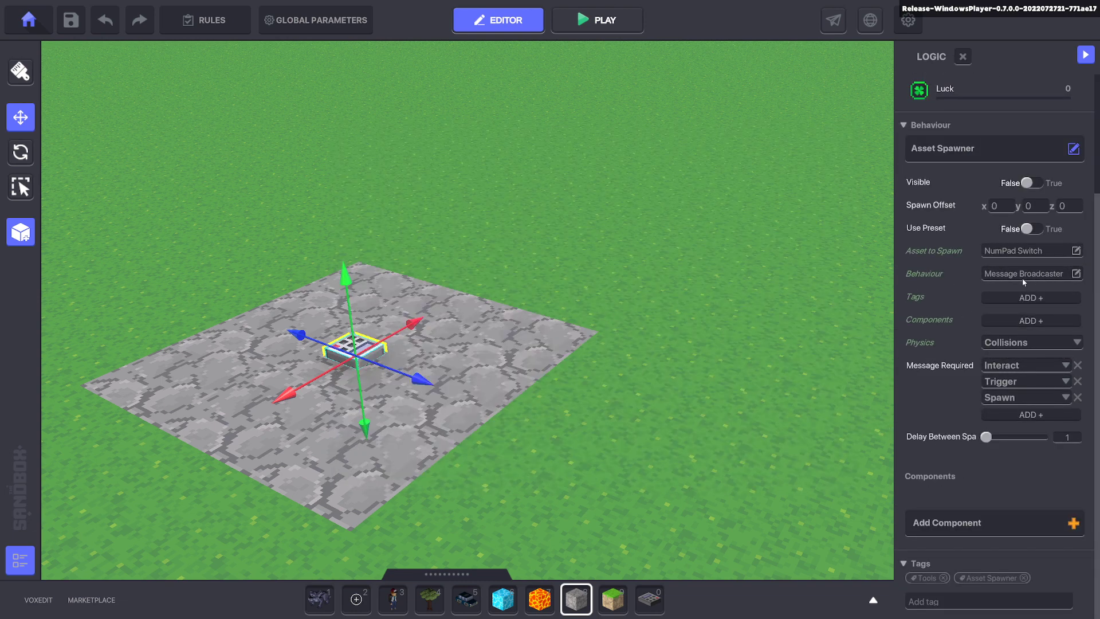
Step: Add the tag "Spawner" to the spawned asset
left_click(1008, 297)
type("Spawner")
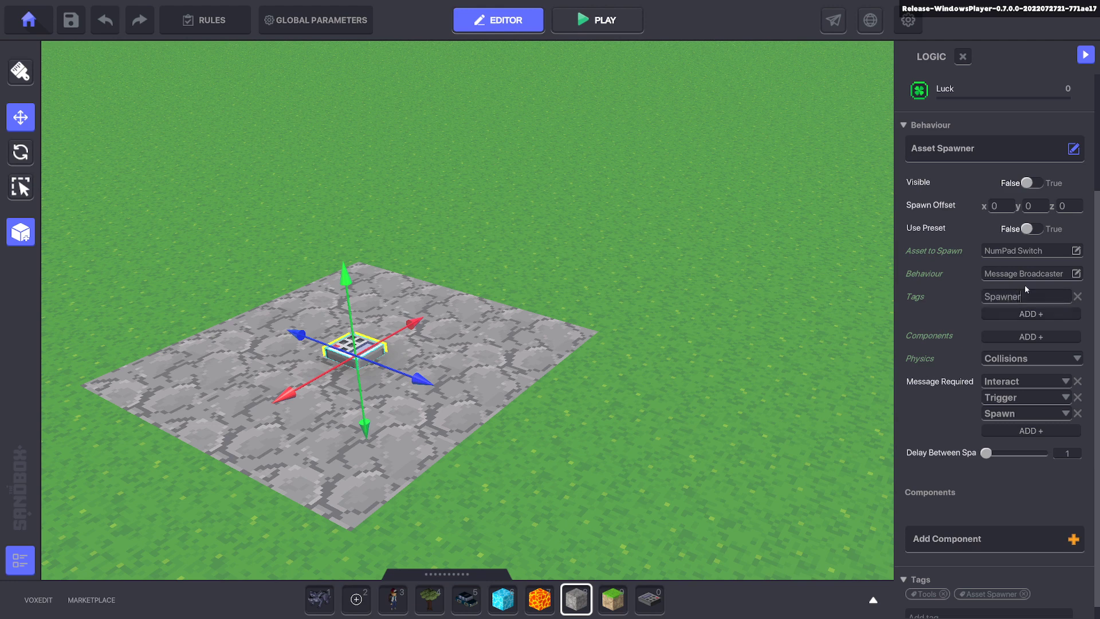
key("ctrl+a")
left_click(967, 297)
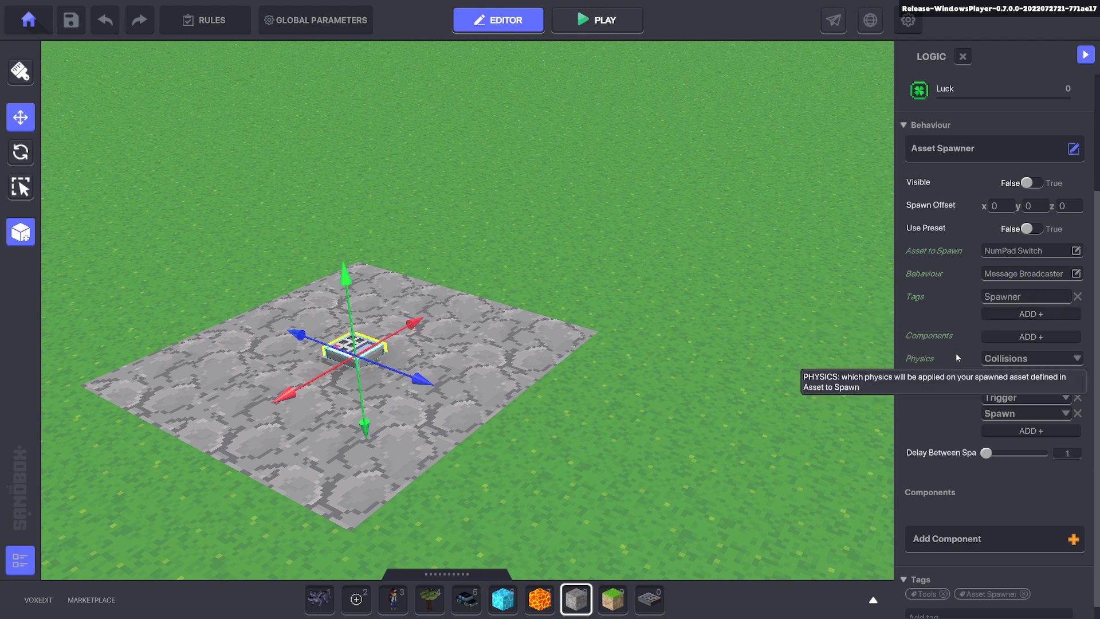
Step: Remove the spawner's Trigger and Spawn required messages and make Teleport.1 its only required message
left_click(1077, 381)
left_click(1076, 382)
left_click(1011, 395)
type("Tel")
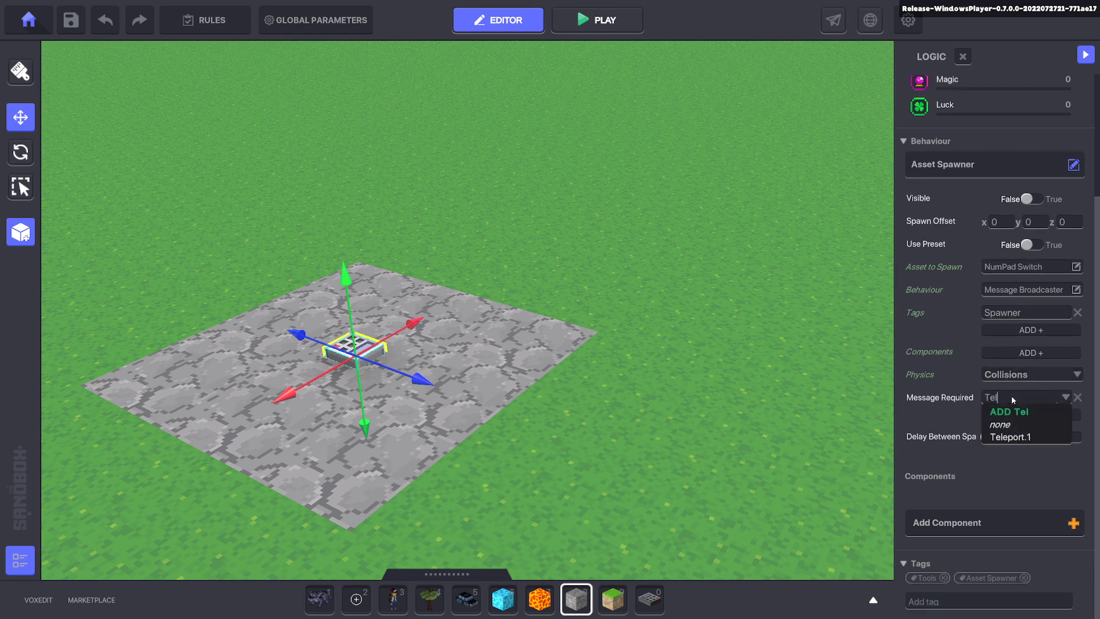
left_click(1006, 437)
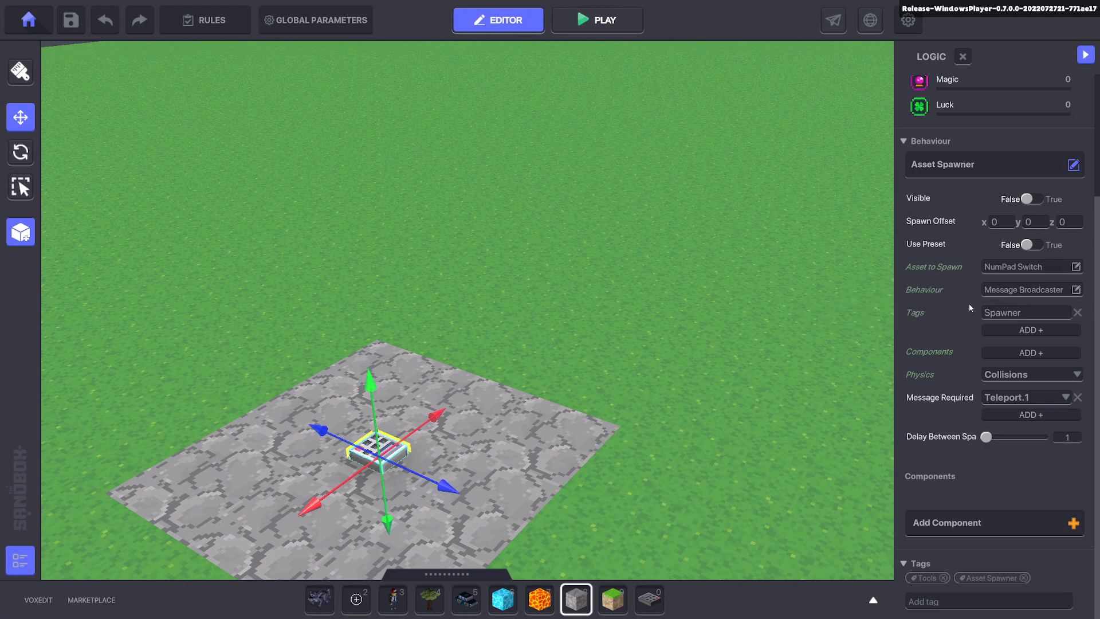
Step: Add a Health component to the asset that the spawner spawns
left_click(1024, 353)
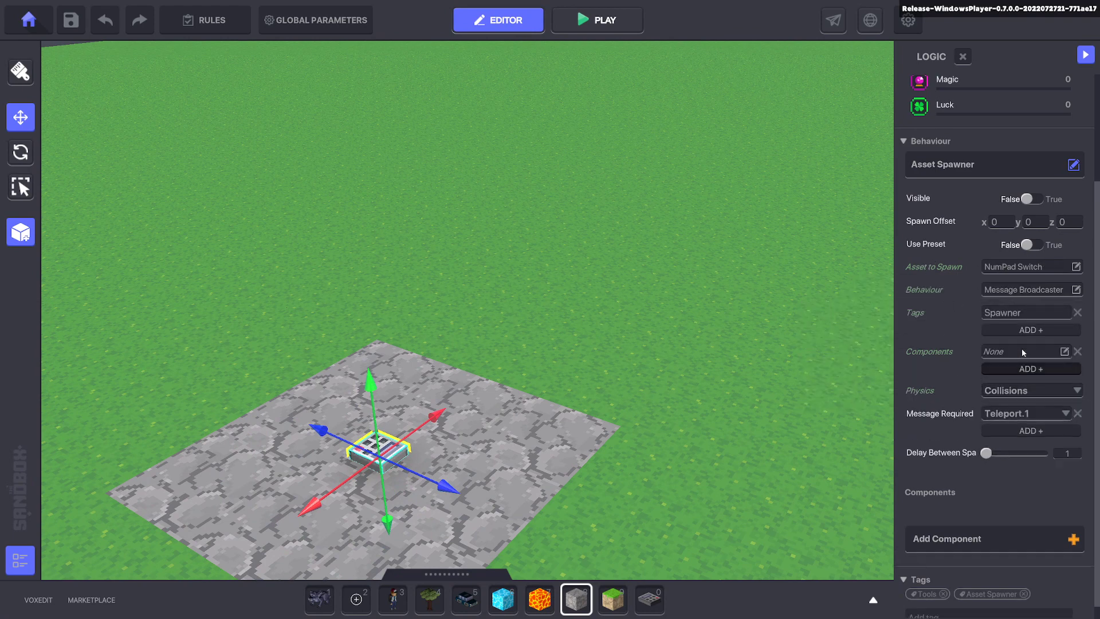
left_click(1015, 353)
left_click(687, 255)
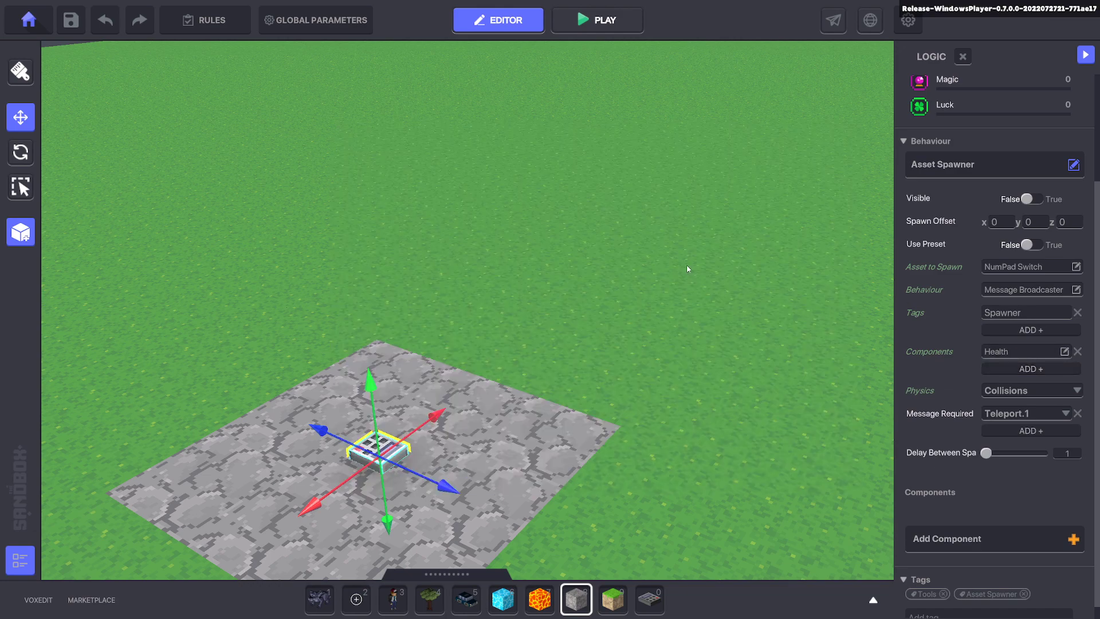
Step: In the global controller's Health component, set the Respawn Tag to Spawner and the Instant death message to Trigger
left_click(315, 21)
left_click(564, 142)
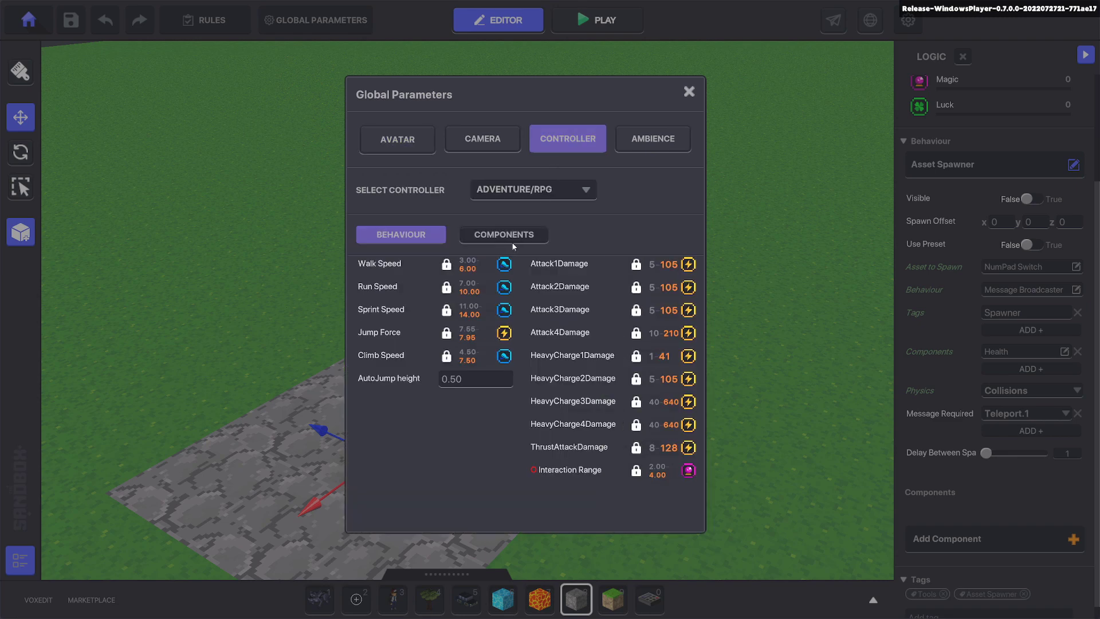
left_click(496, 239)
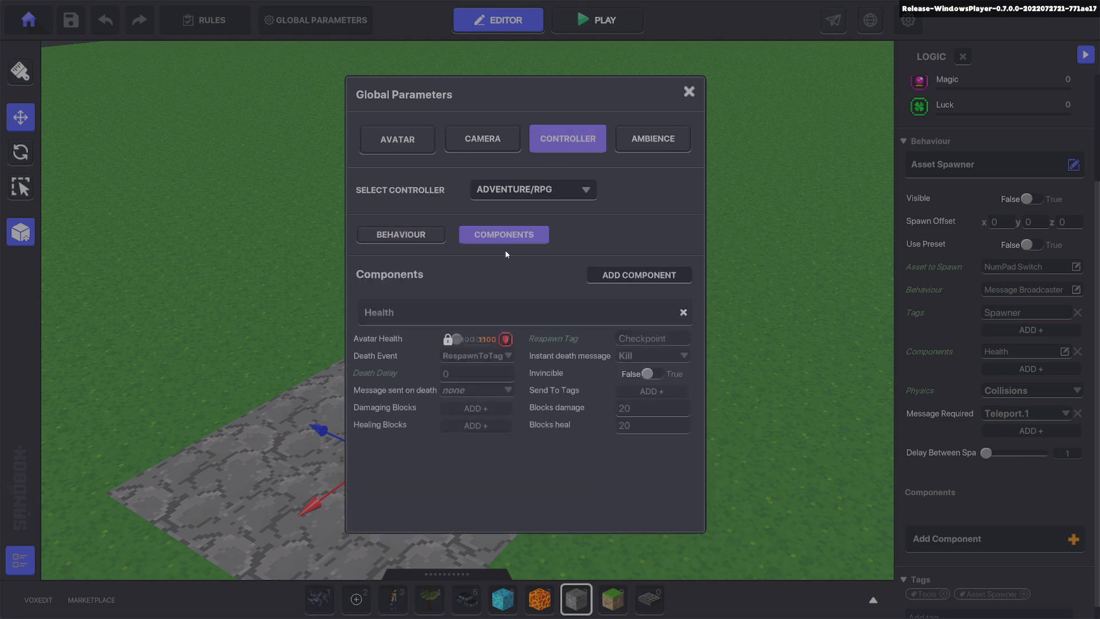
left_click(624, 340)
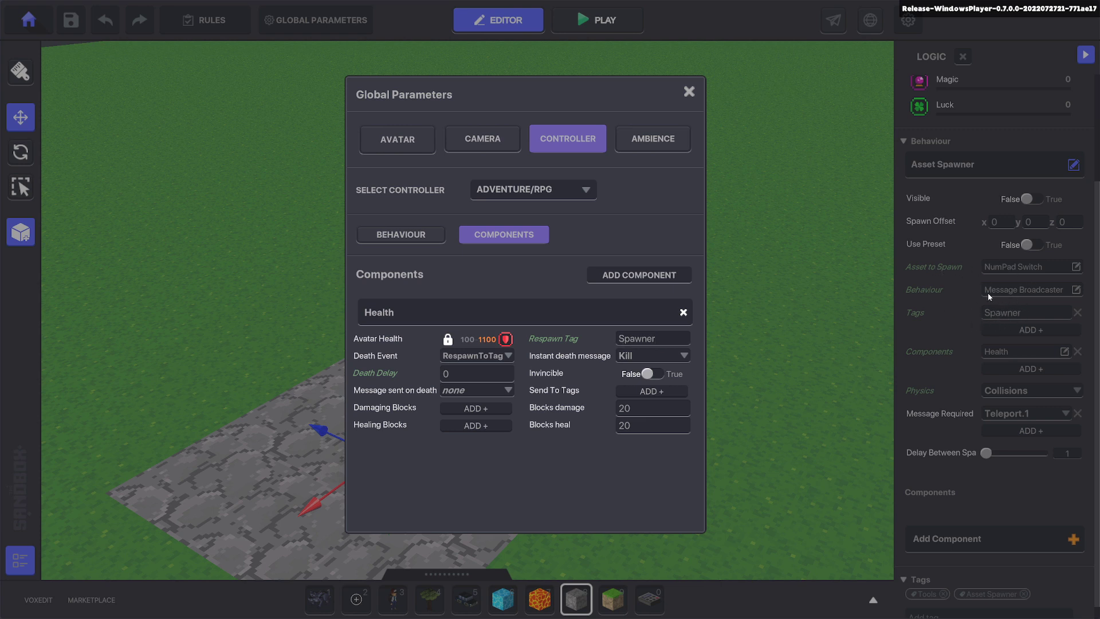
left_click(630, 356)
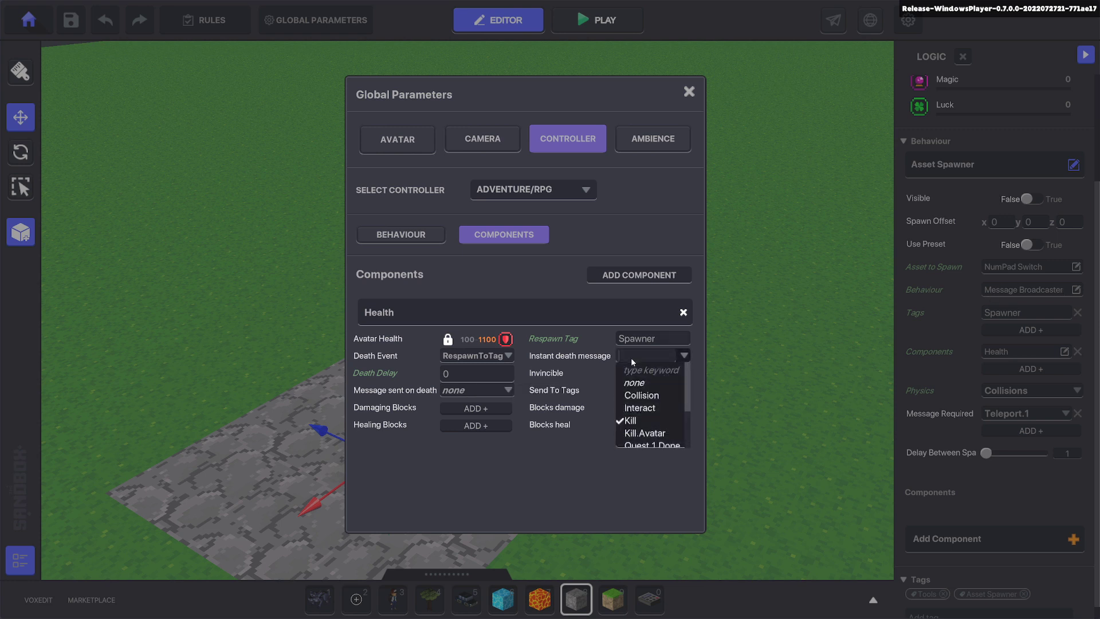
type("Trigger")
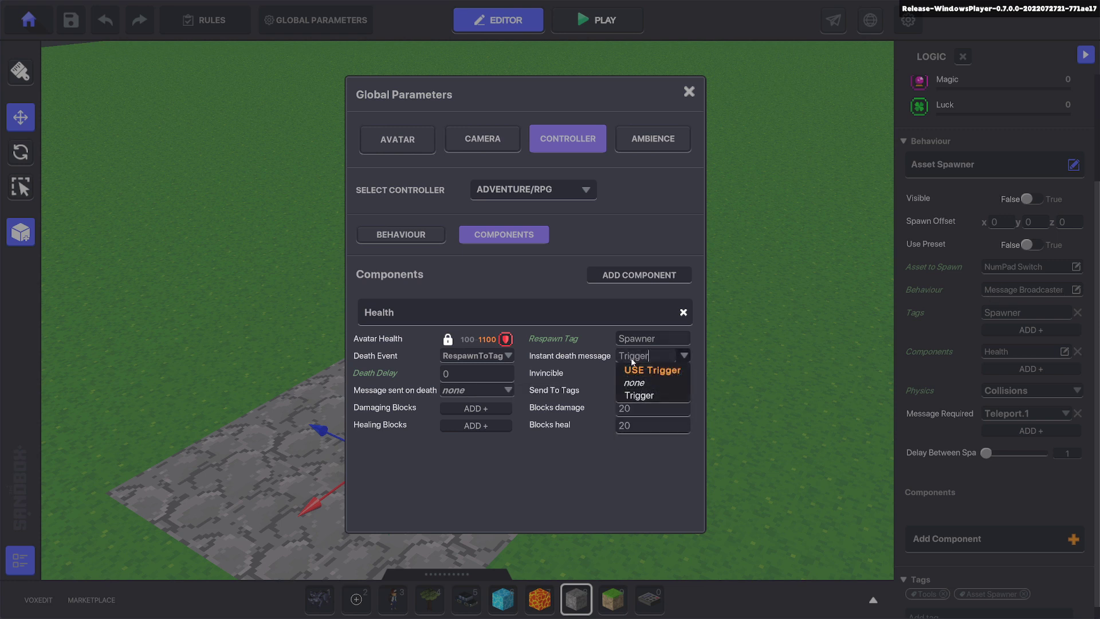
left_click(632, 371)
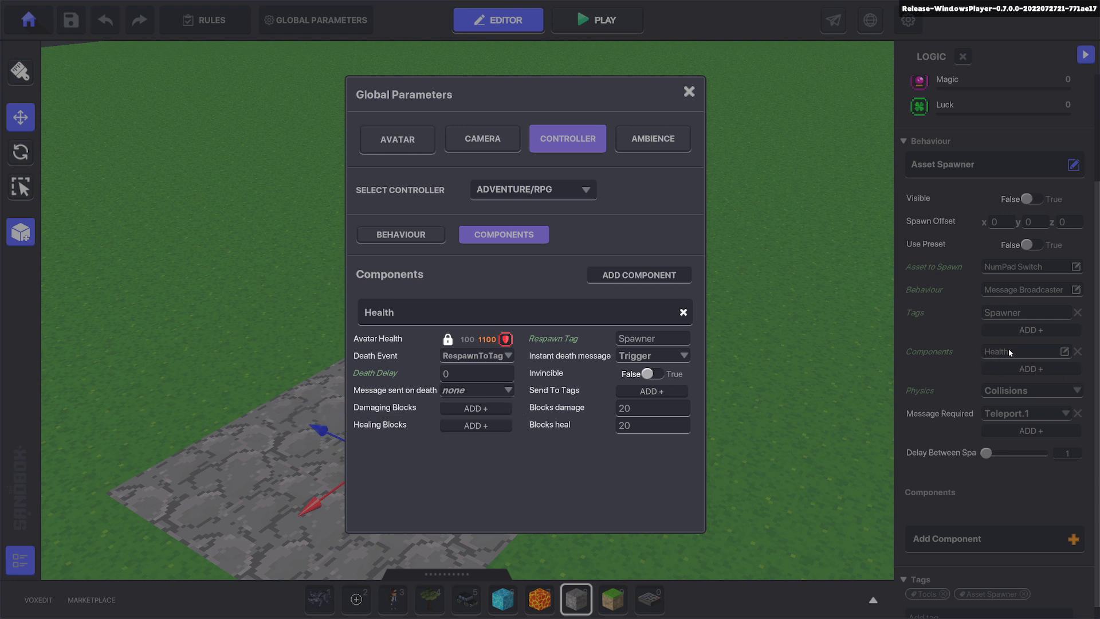
Step: Set the avatar's message sent on death to Kill, address it to the tag Spawner, and close the global parameters
left_click(467, 390)
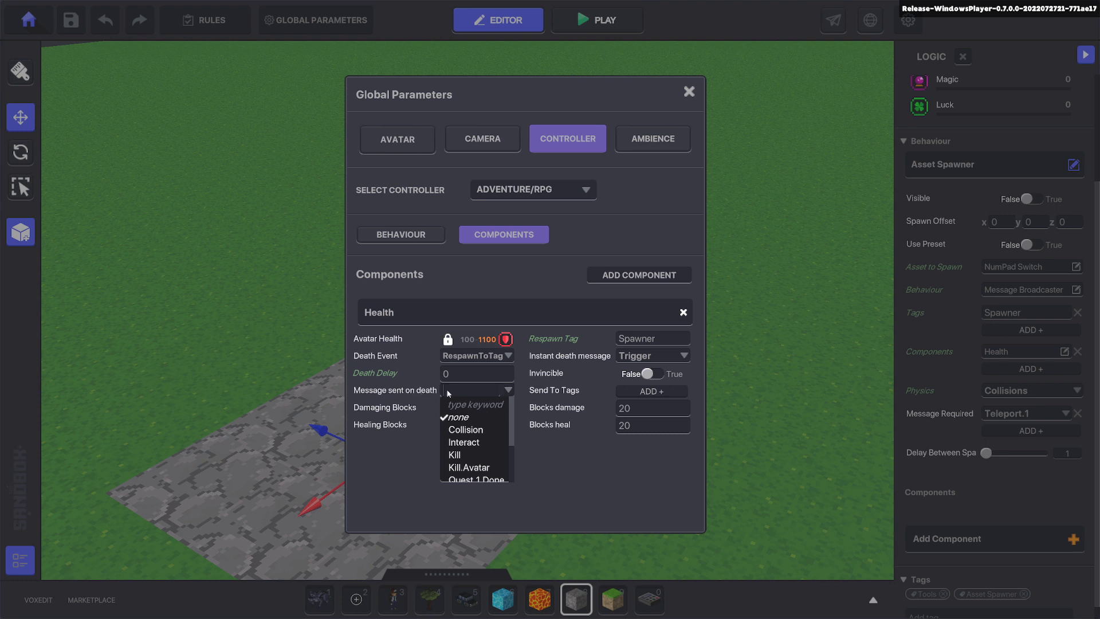
type("Kill")
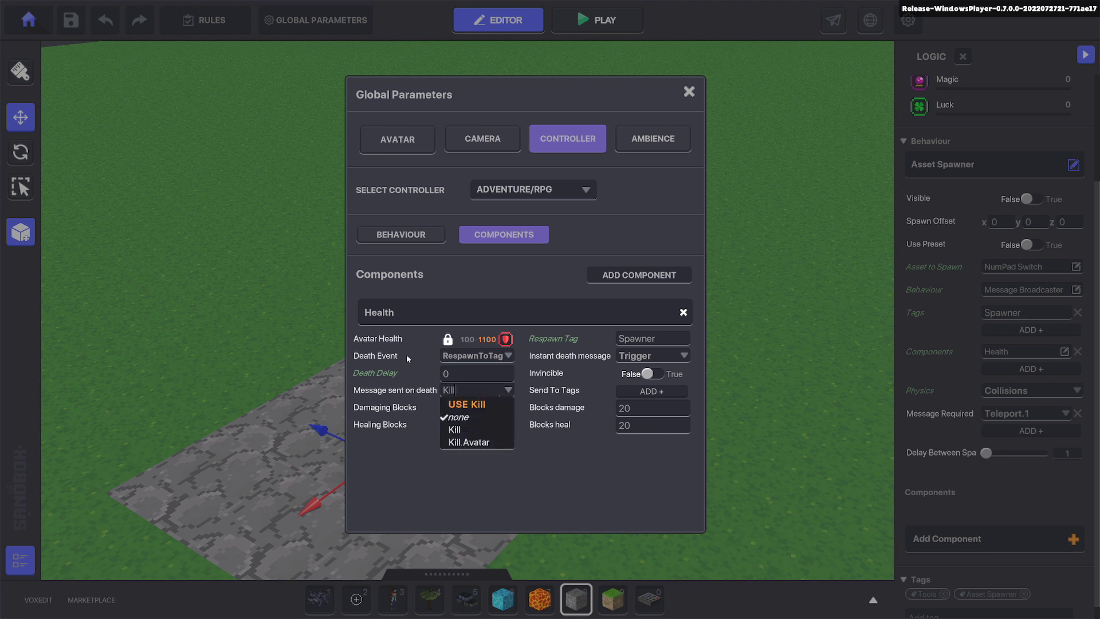
left_click(480, 404)
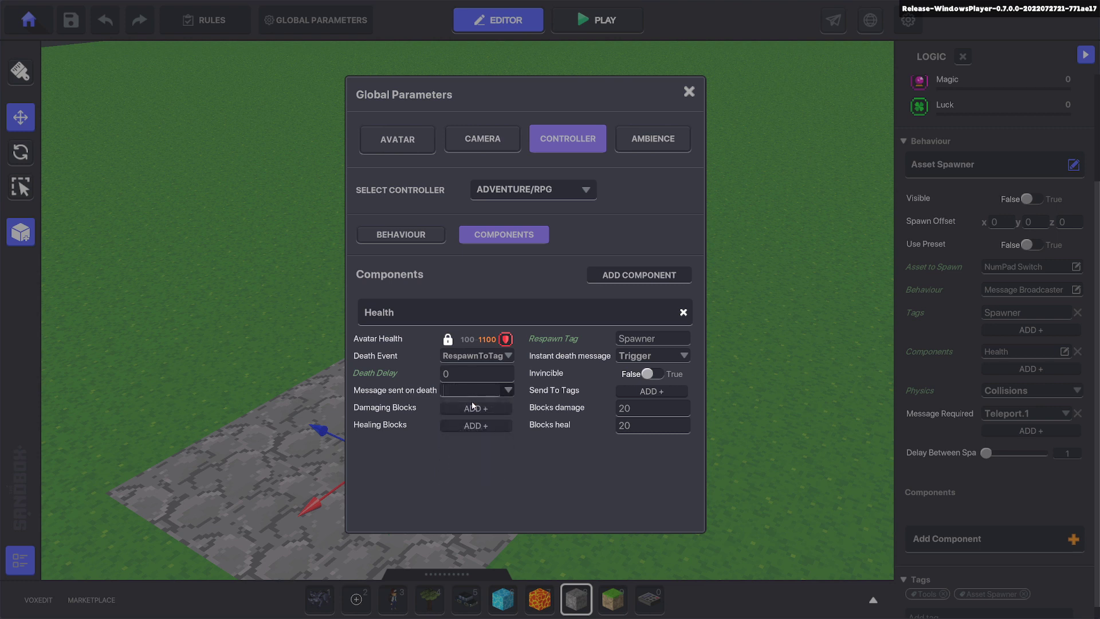
left_click(632, 391)
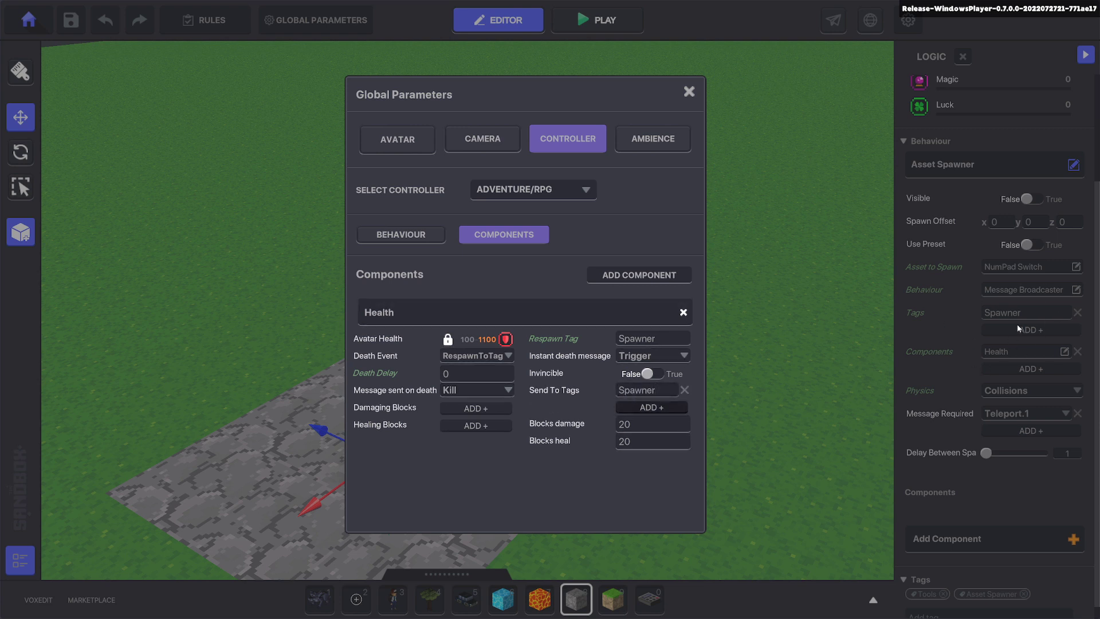
left_click(687, 93)
left_click(751, 310)
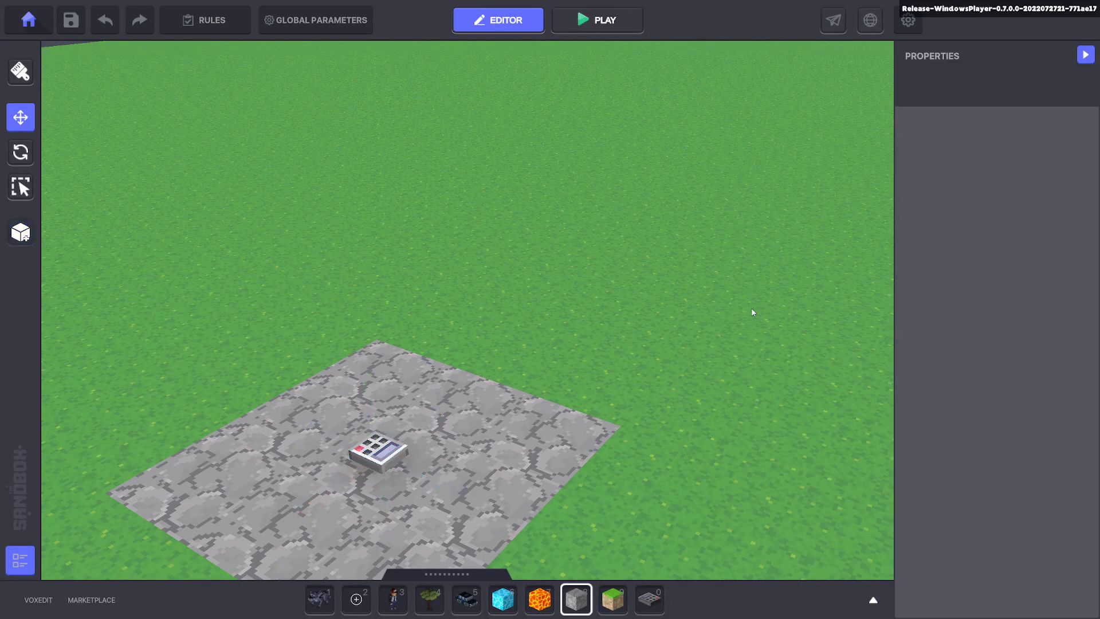
Step: Playtest the teleport with the avatar and return to the editor
key("ctrl+p")
key("w")
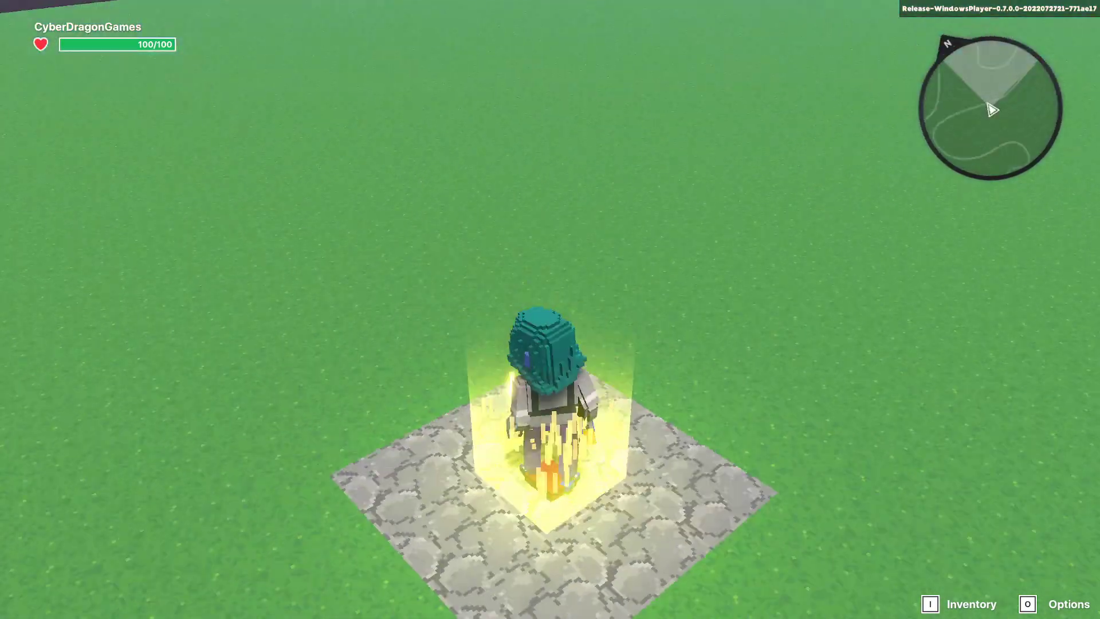
key("Escape")
left_click(597, 19)
key("Escape")
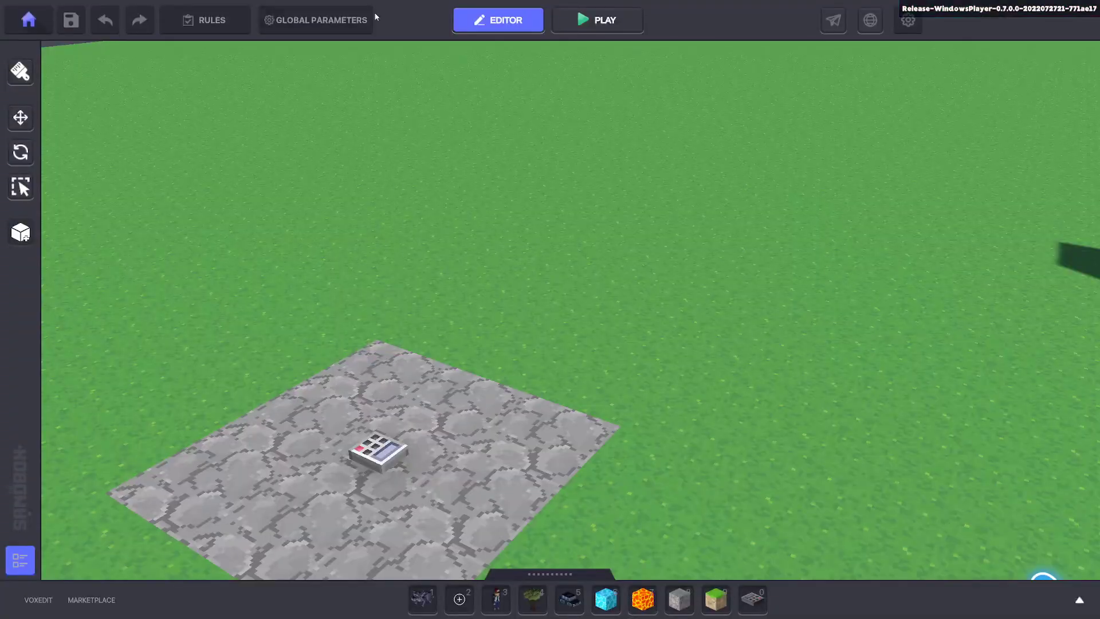
Step: Set the Death Delay in the global controller's Health component to -2
left_click(359, 17)
left_click(577, 142)
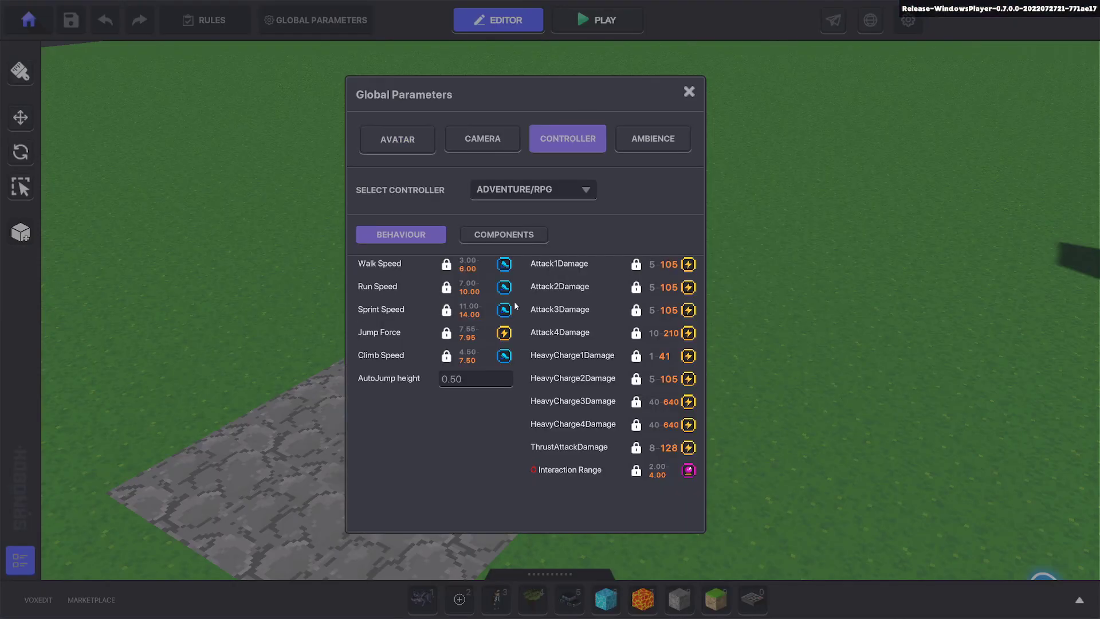
left_click(497, 235)
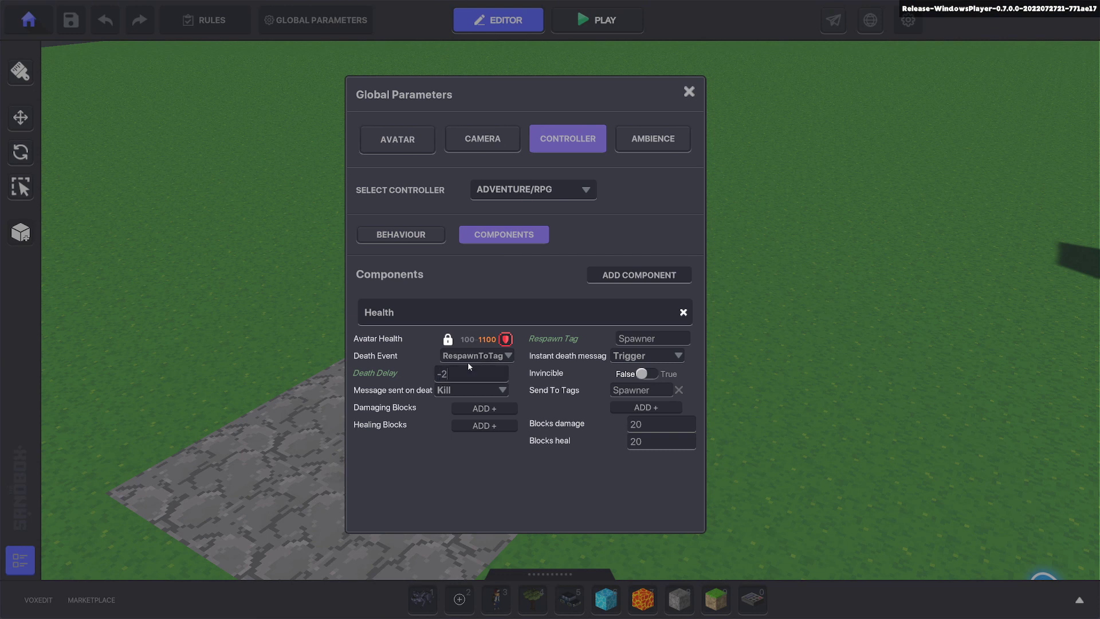
left_click(689, 98)
Step: Playtest the teleport by running the avatar up to the pillar's switch, then return to the editor
key("ctrl+p")
key("w")
key("w")
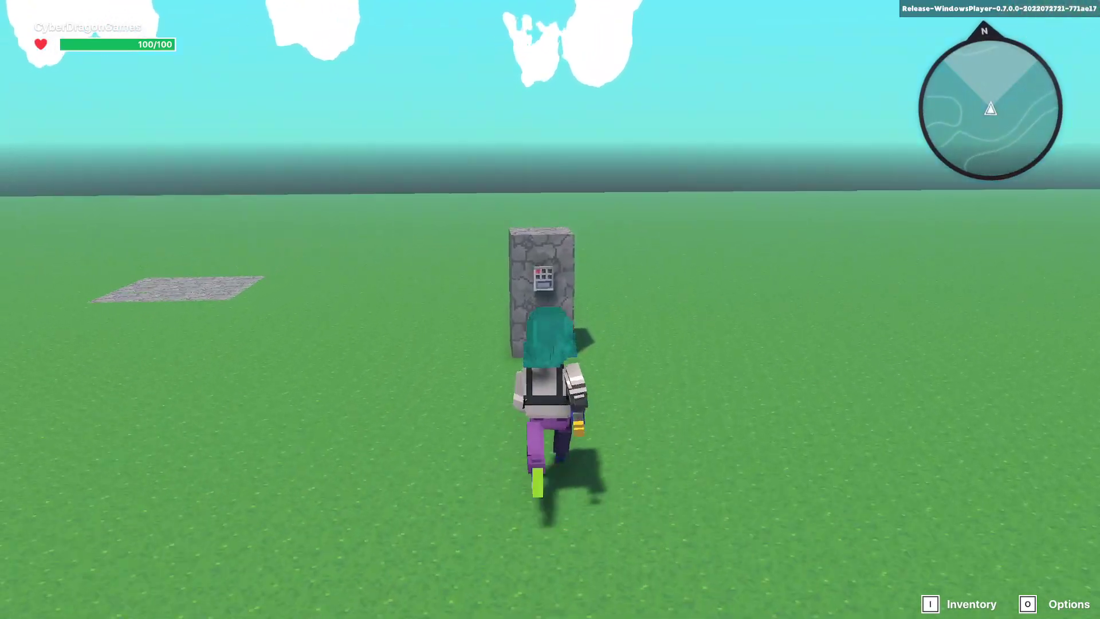
key("w")
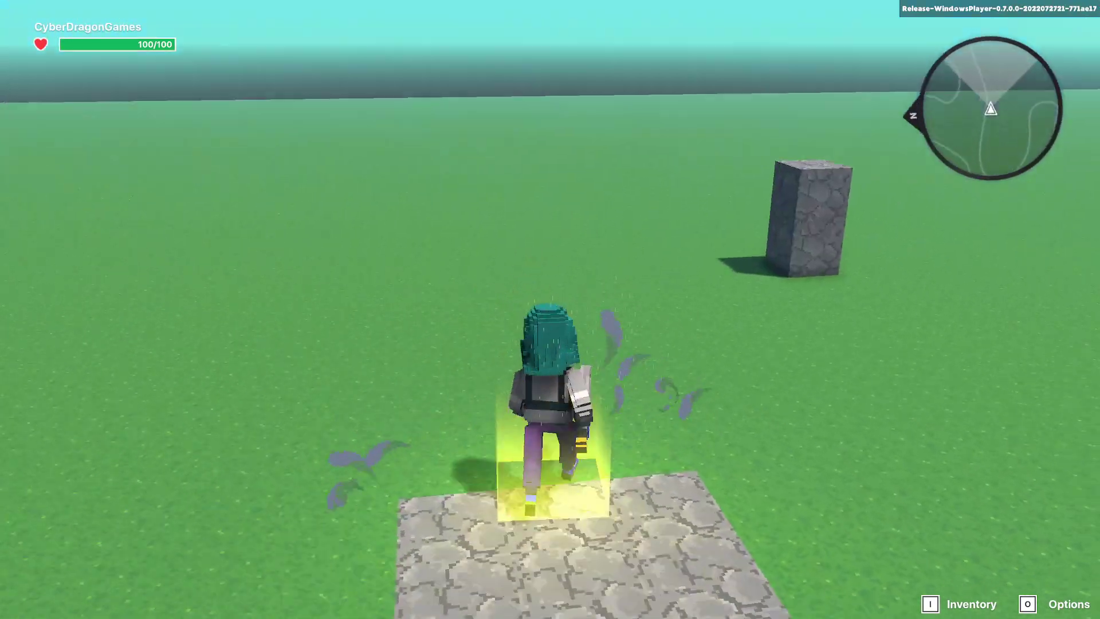
key("w")
key("d")
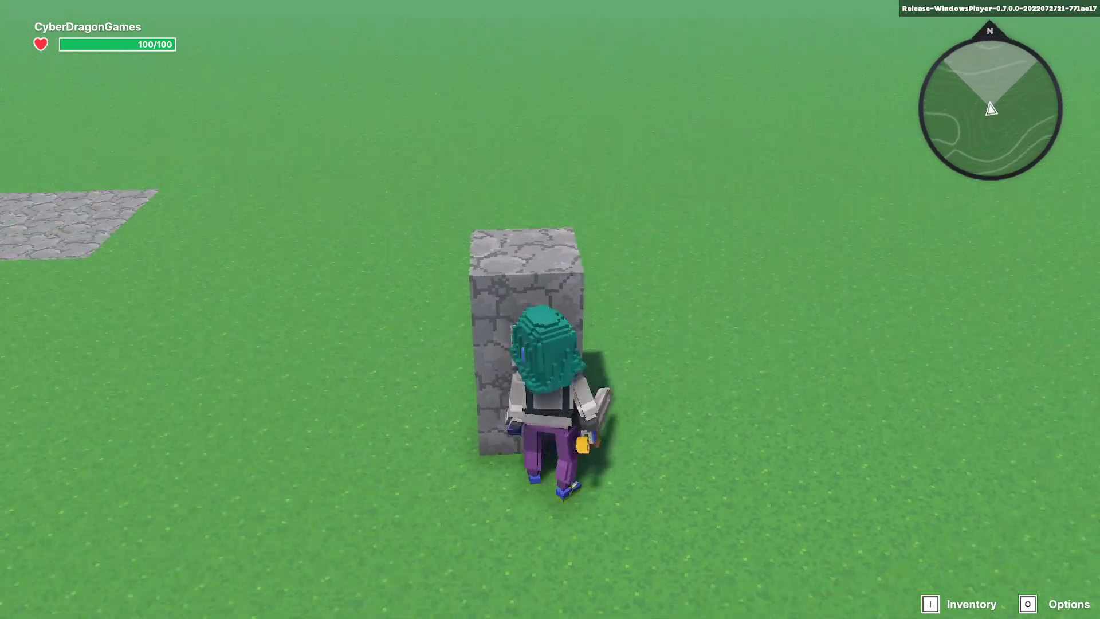
key("s")
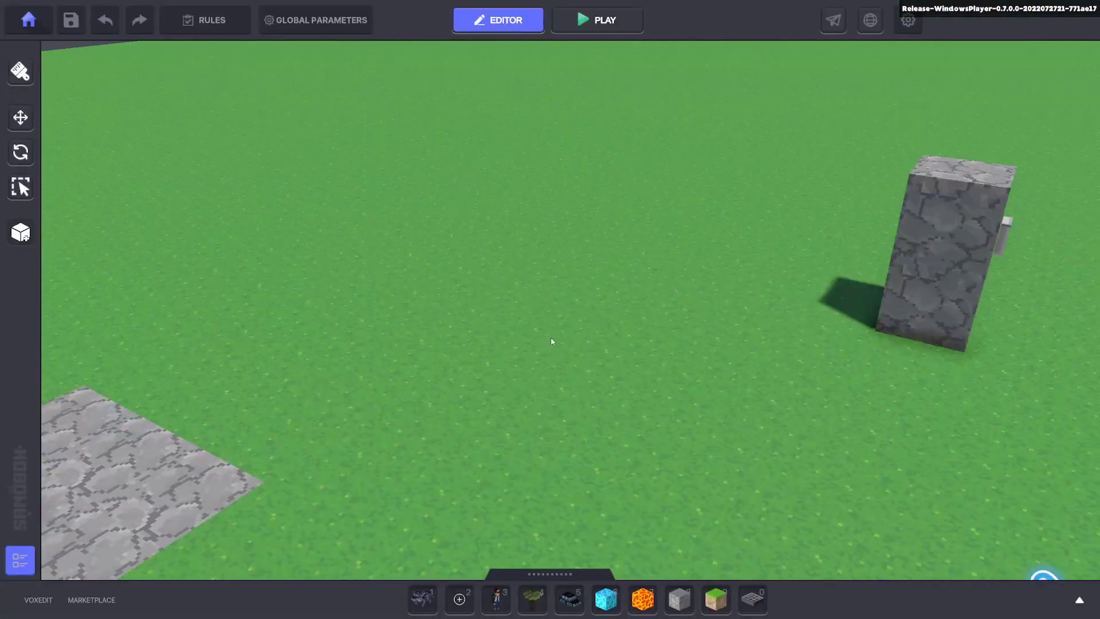
Step: Set the Auto Hide Delay of the Speaker on the pillar's switch to 1
left_click(347, 233)
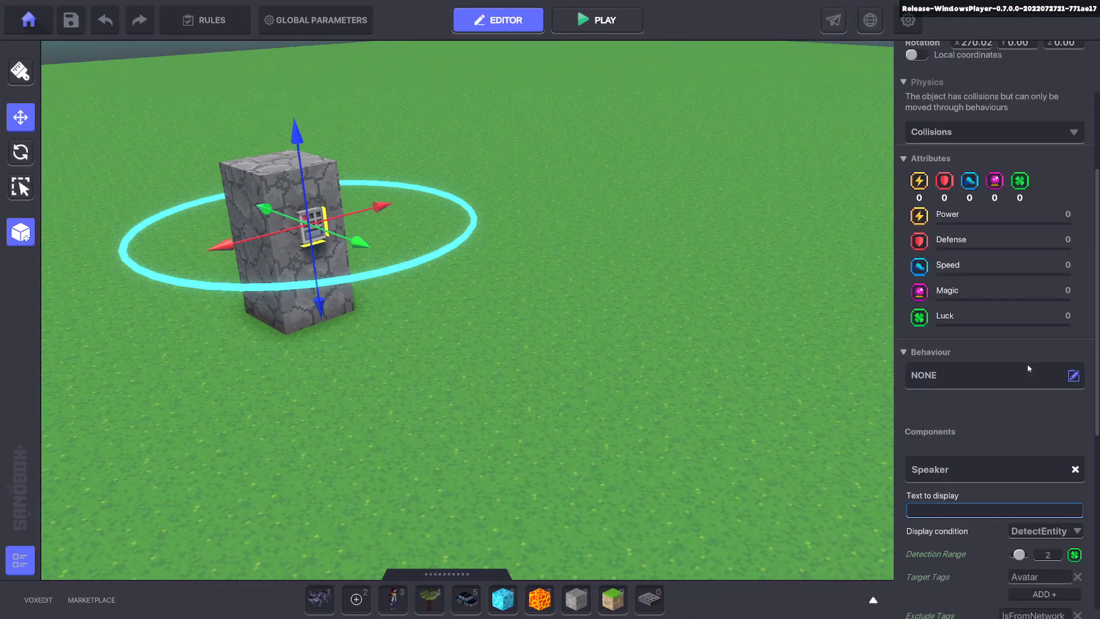
scroll(1027, 364, "down", 3)
left_click(974, 544)
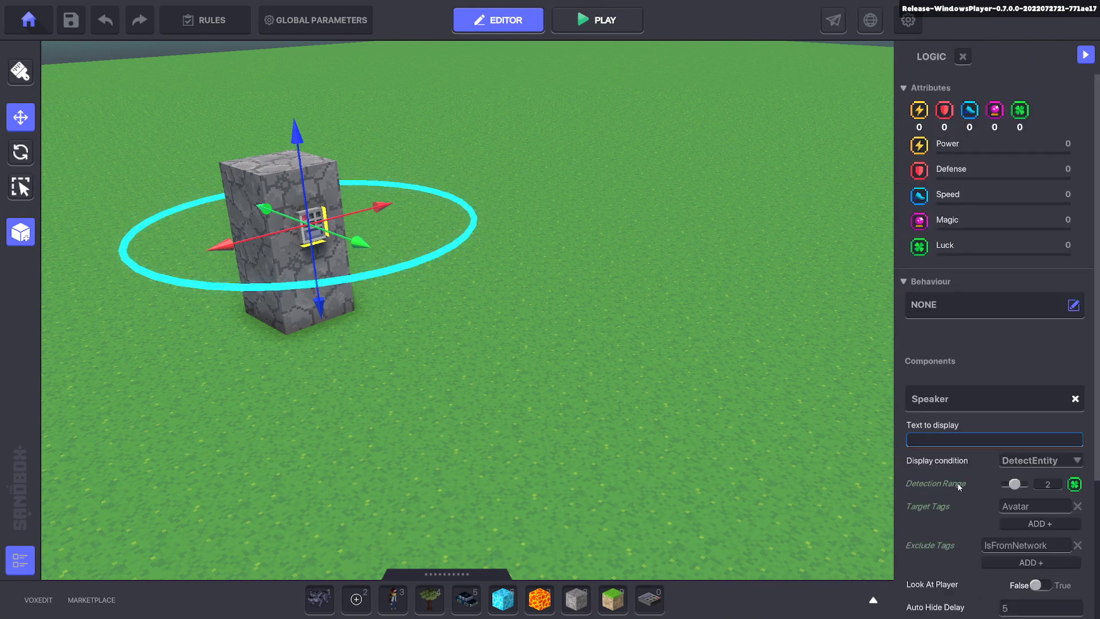
scroll(1008, 458, "down", 3)
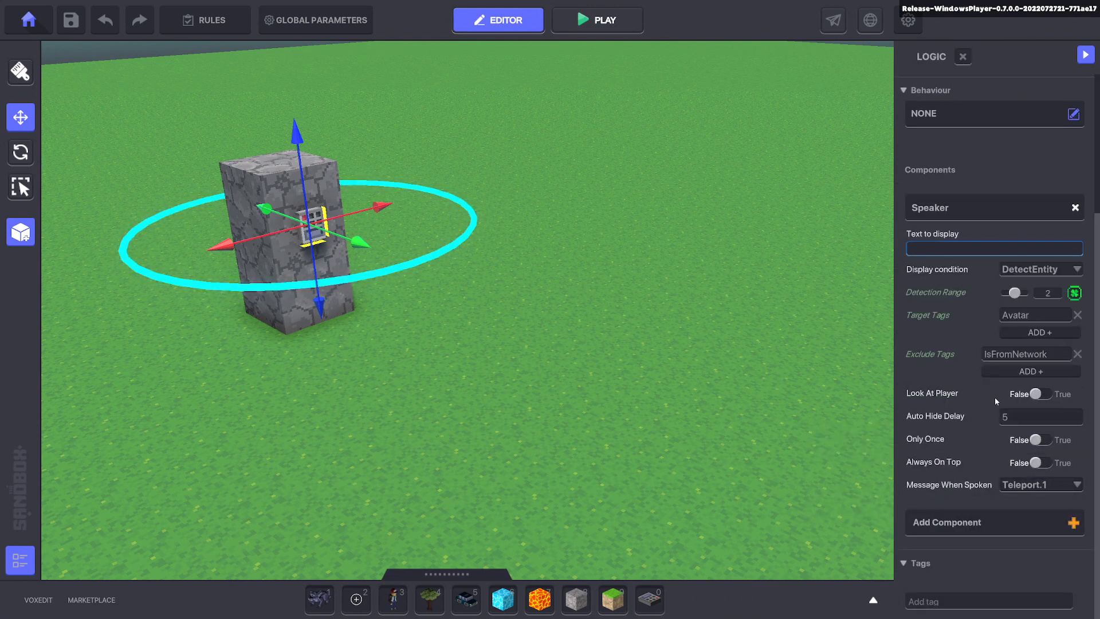
left_click(1030, 419)
type("1")
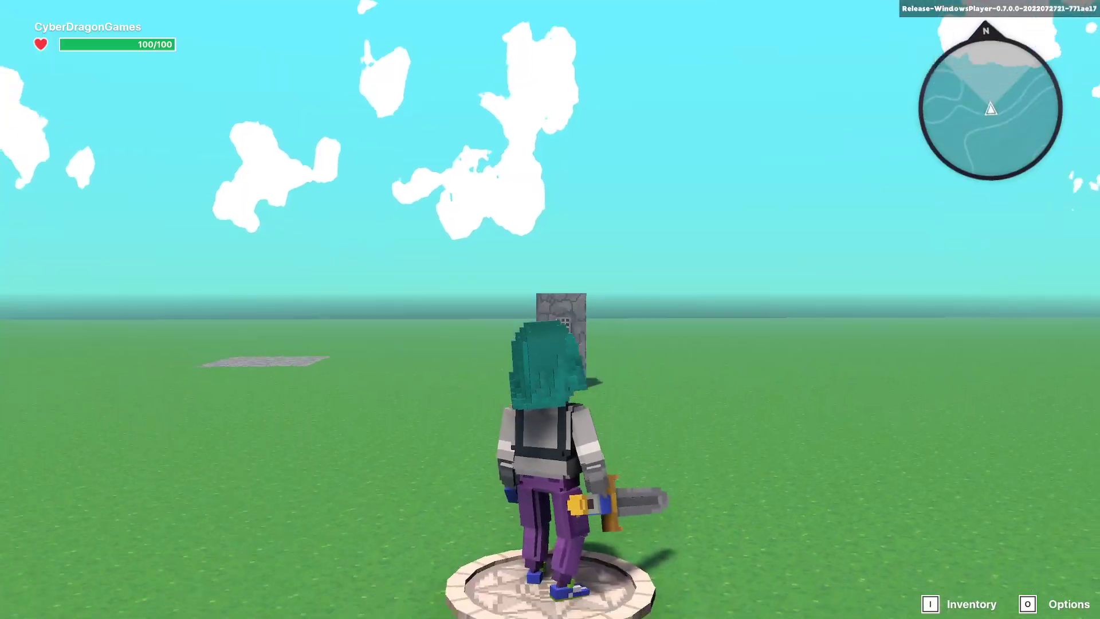
Step: Playtest the teleport again, running the avatar to the pillar's switch repeatedly and moving around the stone arrival platform
key("w")
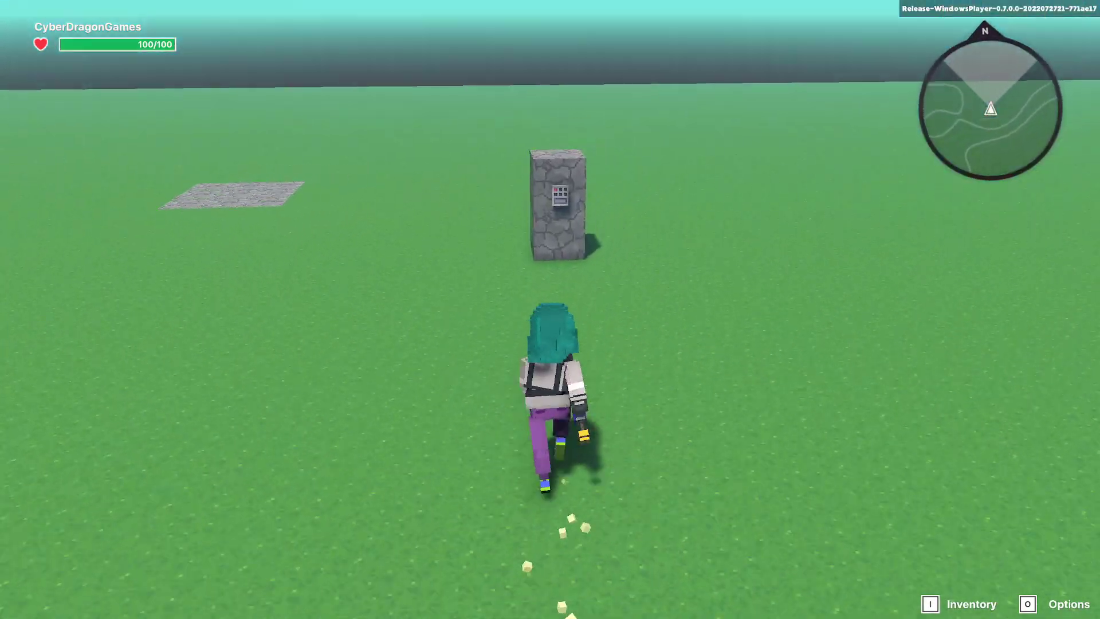
key("w")
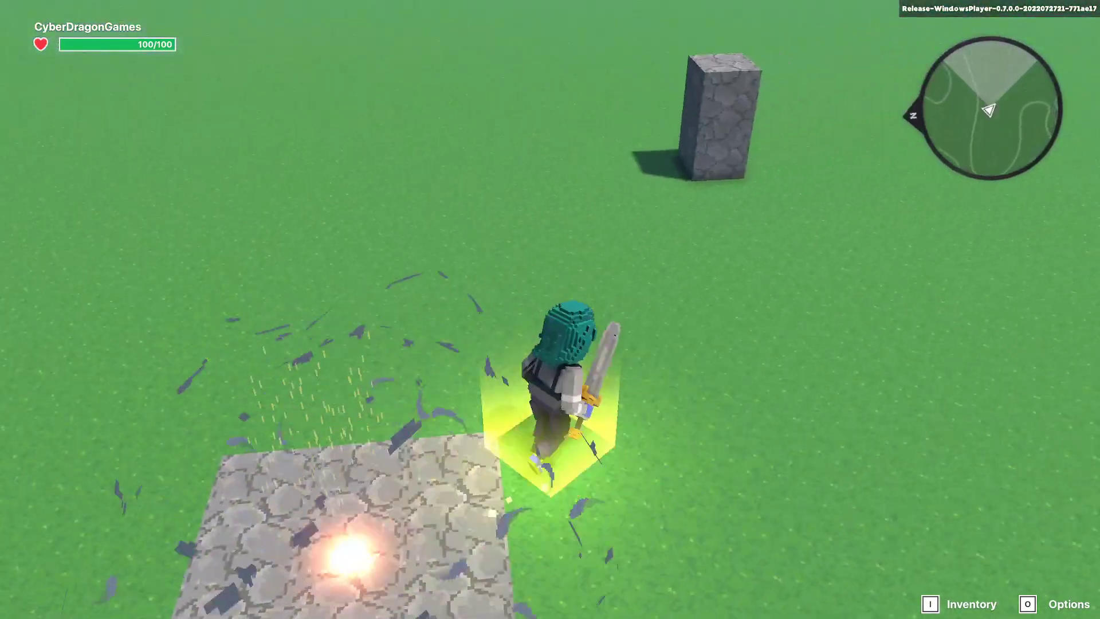
key("w")
key("d")
key("w")
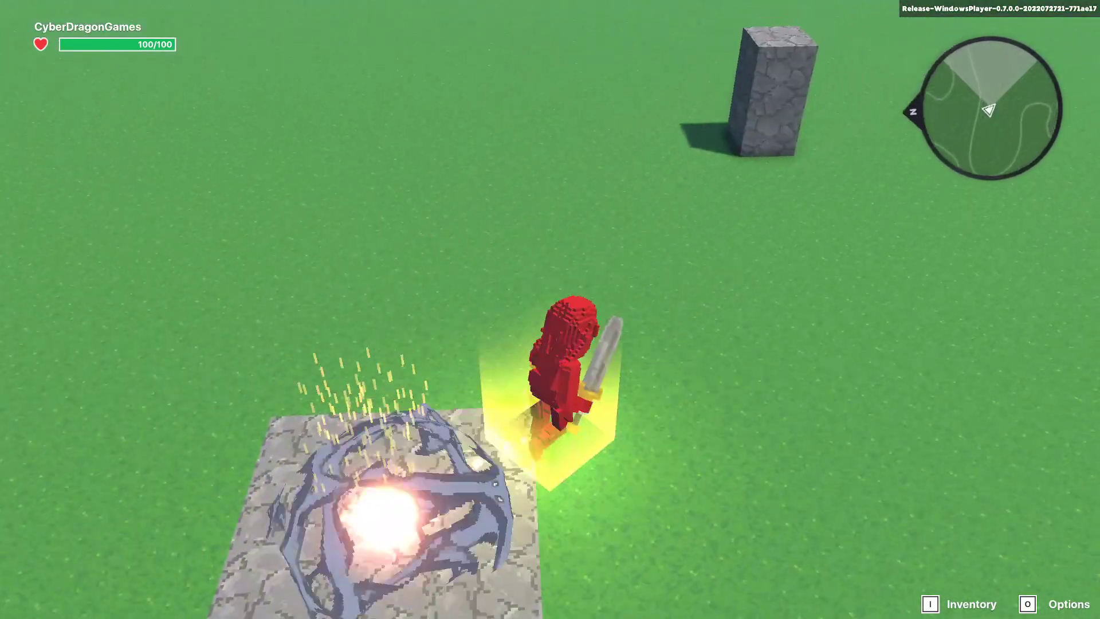
key("w")
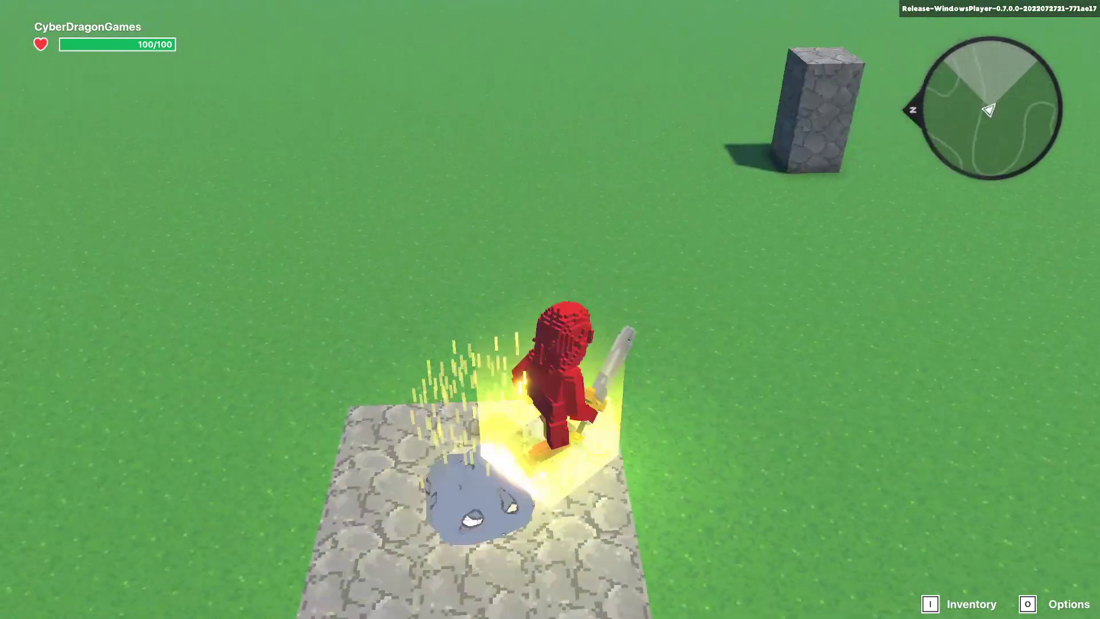
key("w")
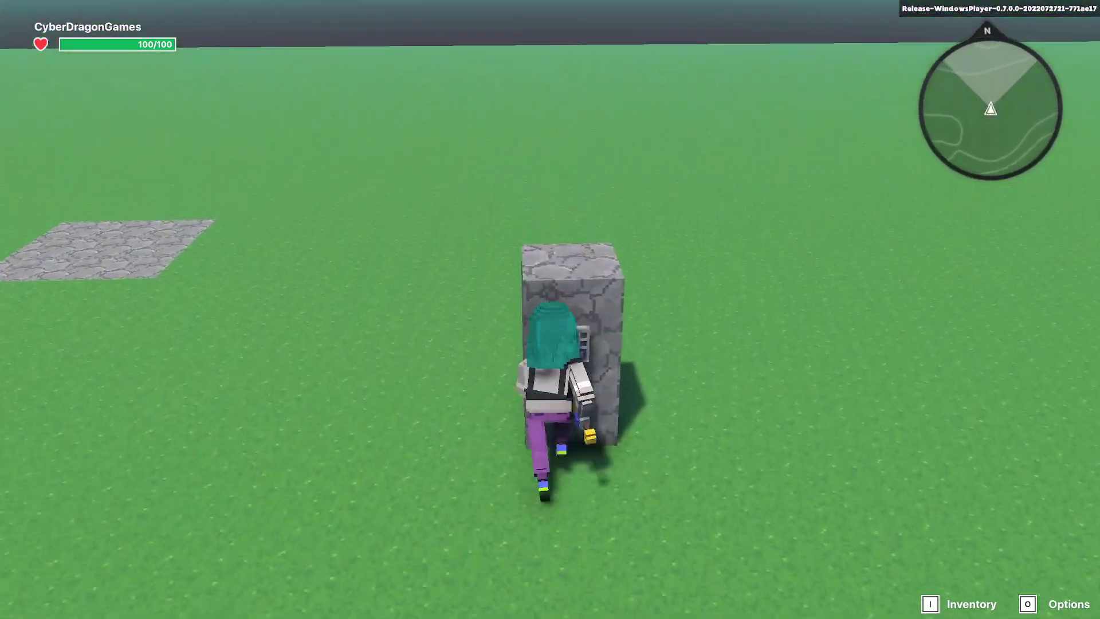
key("space")
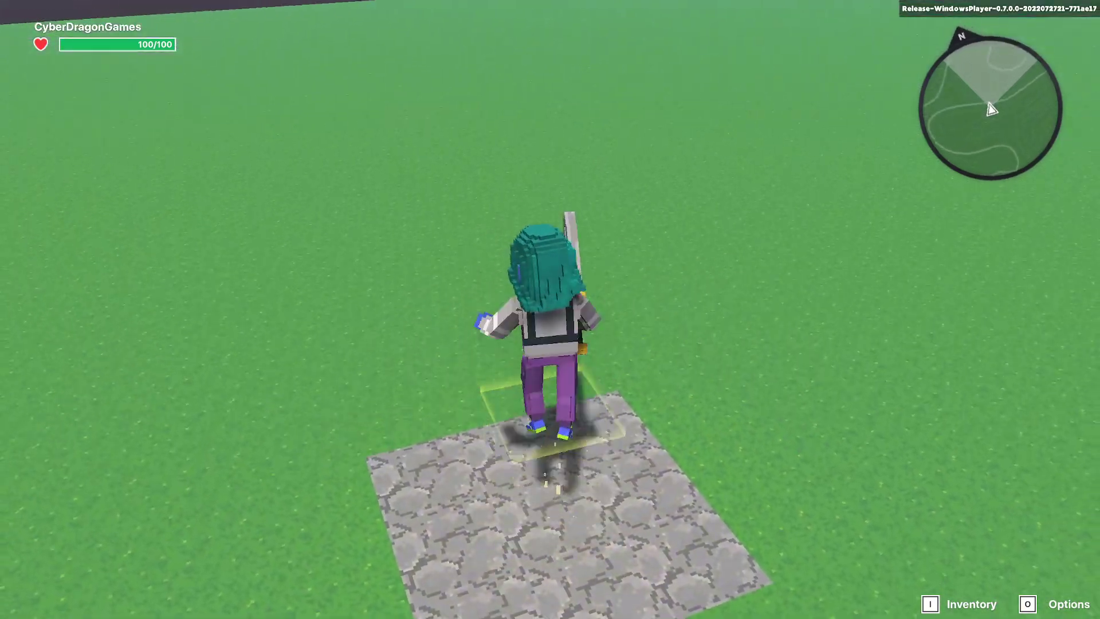
key("w")
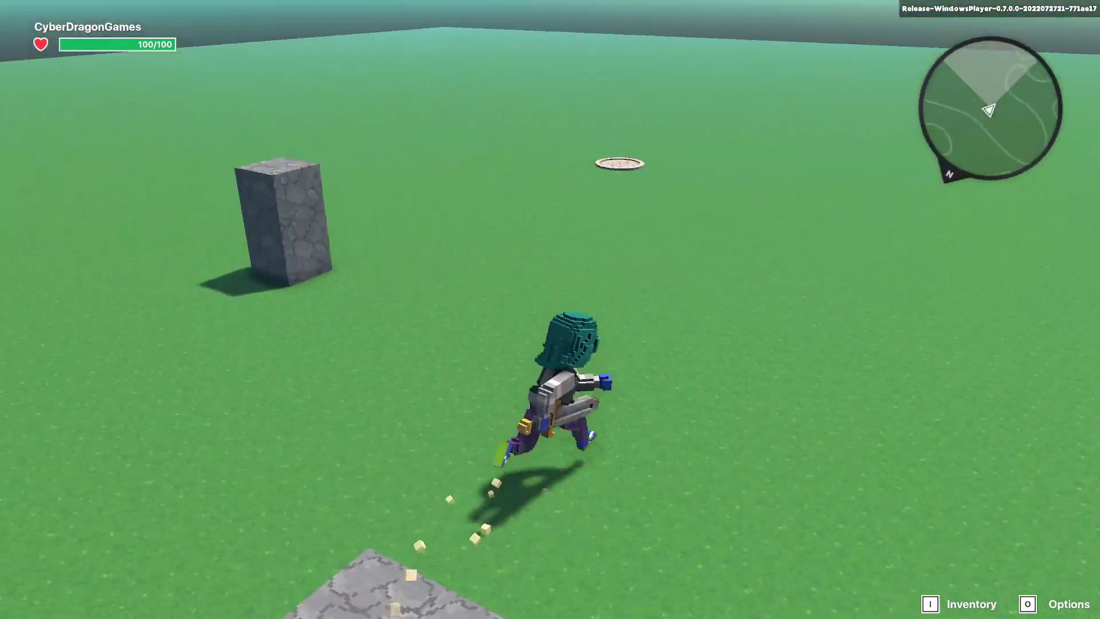
key("w")
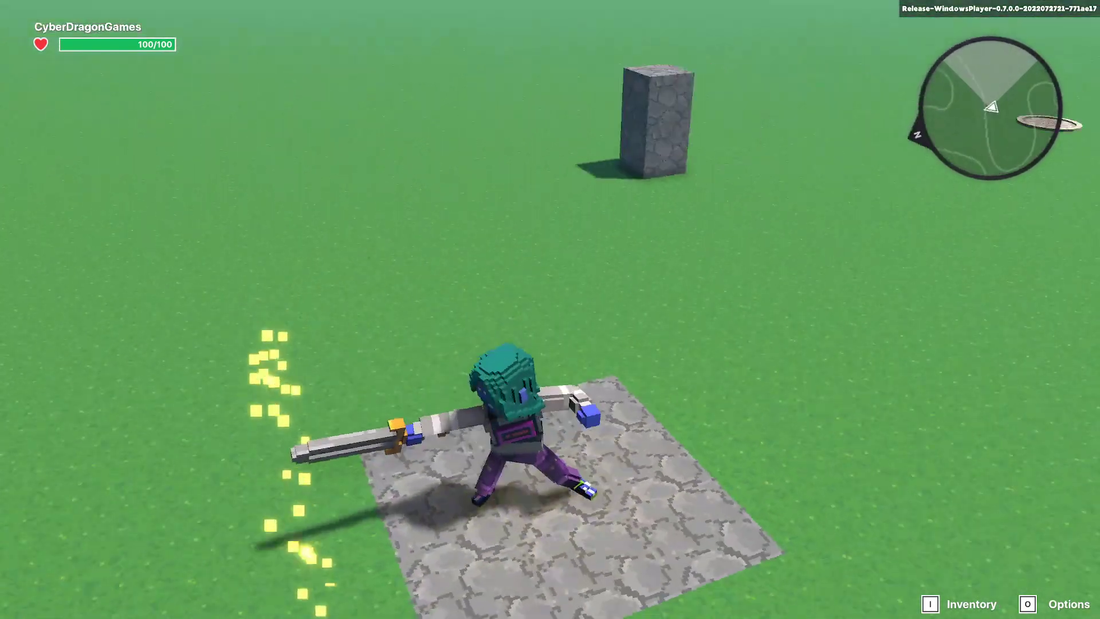
Step: Continue playtesting the teleport by running and attacking on the stone arrival platform, then return to the editor
key("w")
key("w")
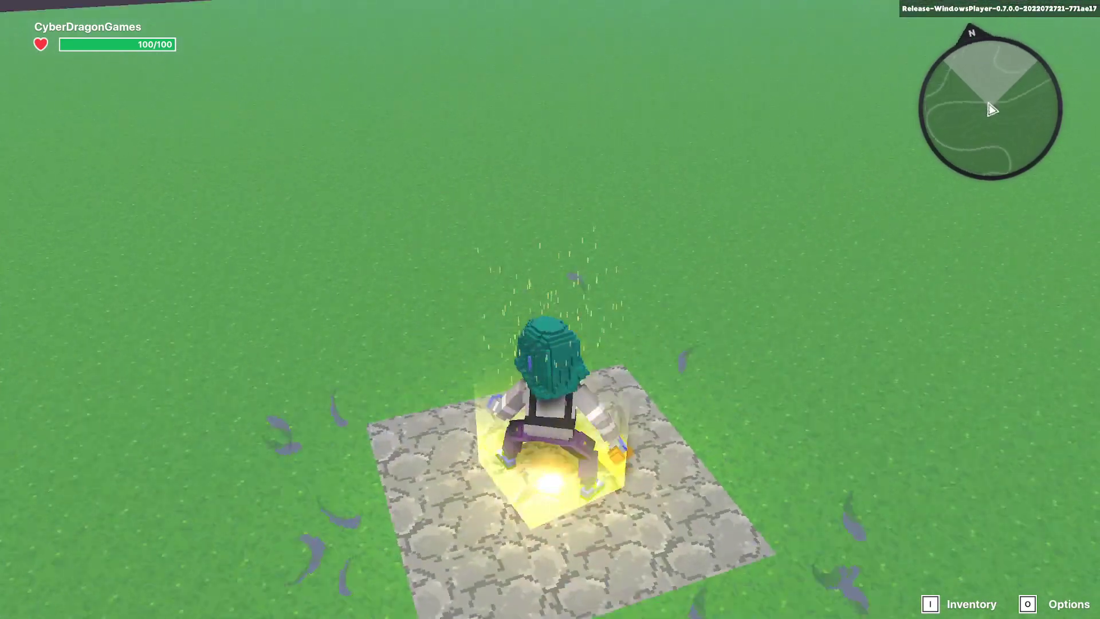
left_click(550, 309)
left_click(550, 309)
key("w")
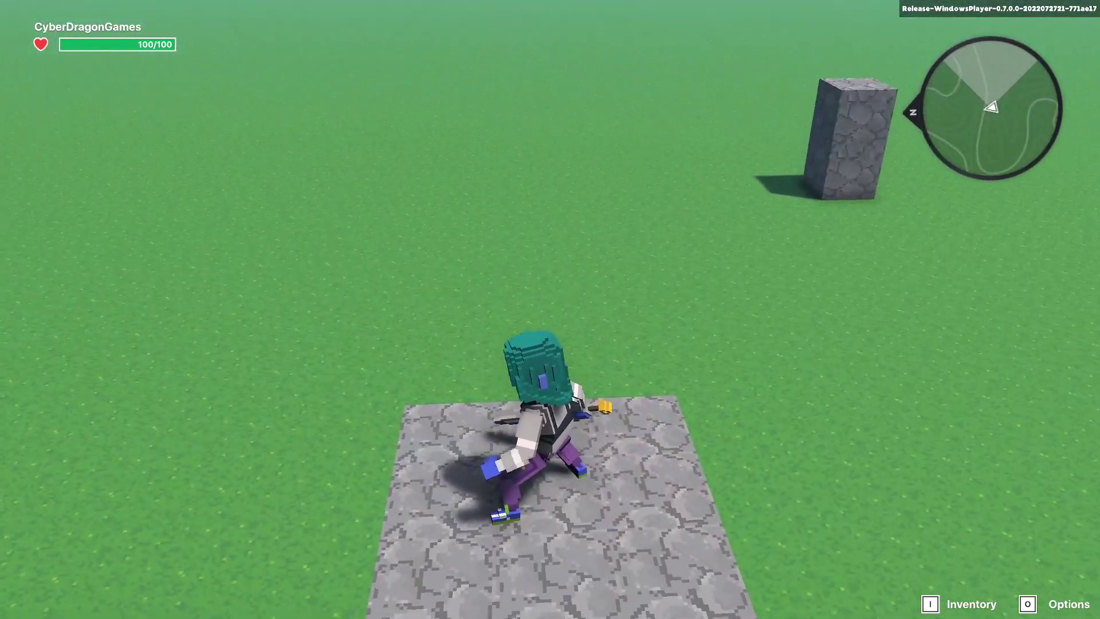
key("w")
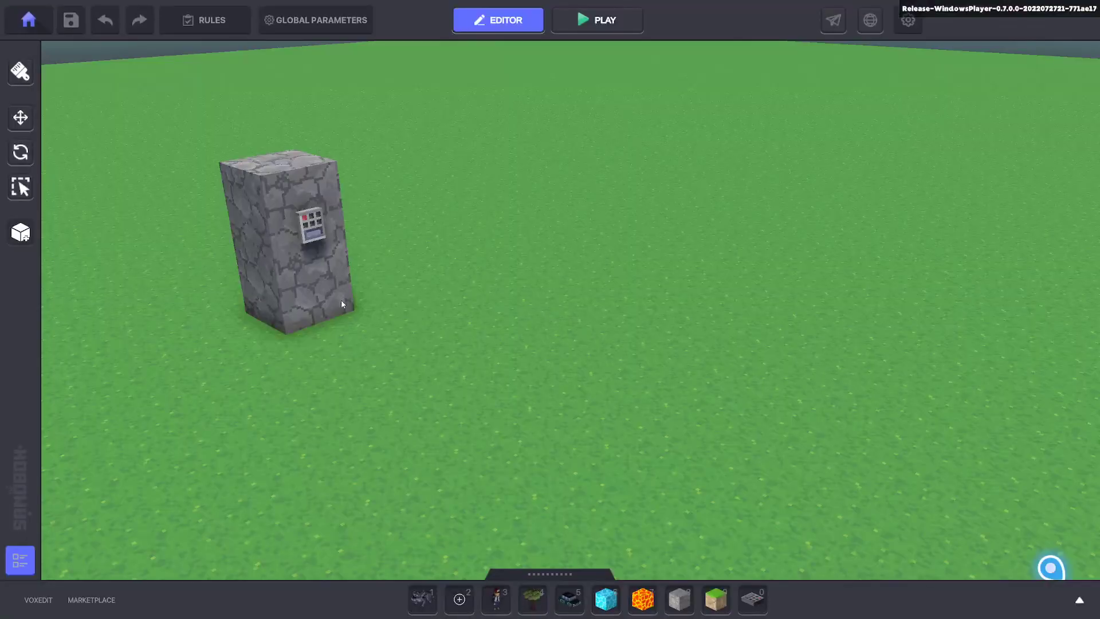
Step: Remove the Health component from the asset spawned by the stone platform's Asset Spawner
key("s")
mouse_move(341, 300)
right_mouse_down()
mouse_move(385, 292)
mouse_move(344, 319)
right_mouse_up()
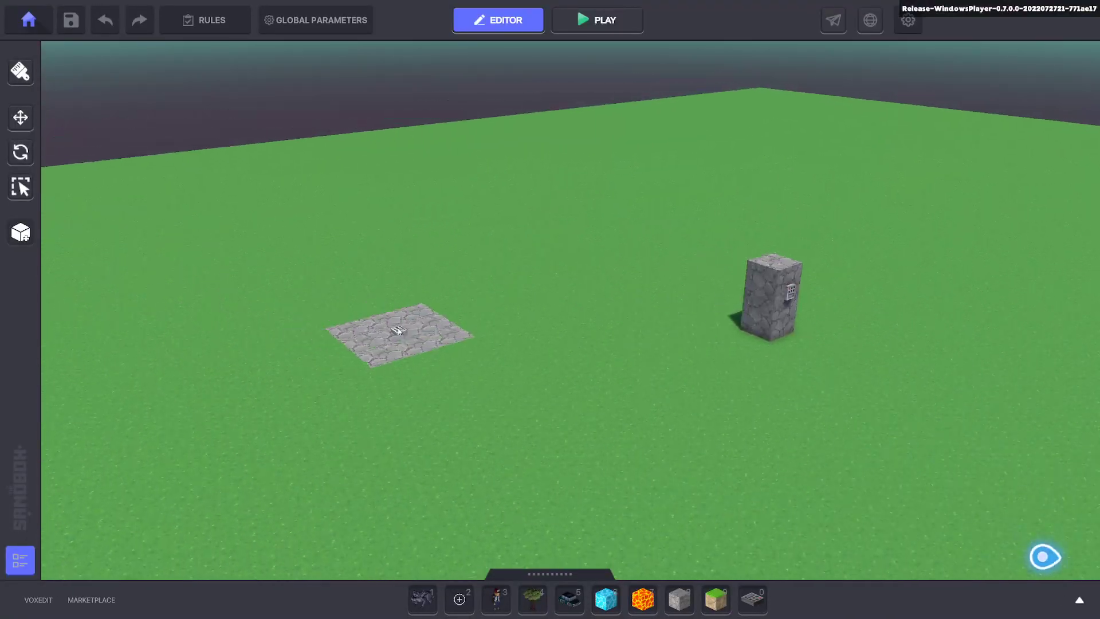
left_click(438, 335)
scroll(956, 394, "down", 5)
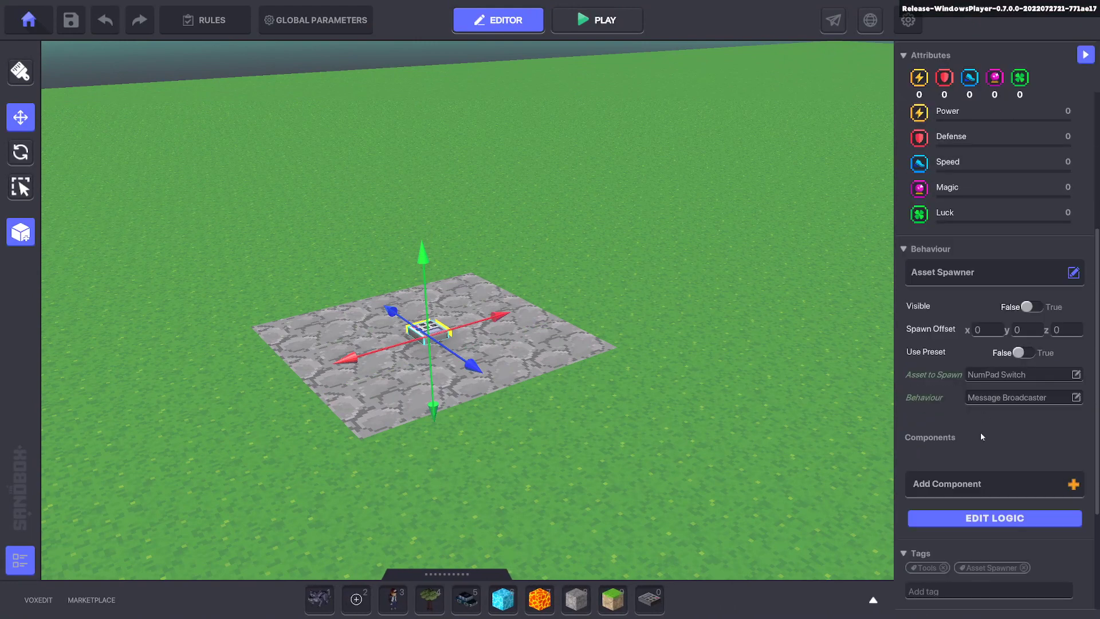
left_click(972, 519)
scroll(945, 445, "down", 3)
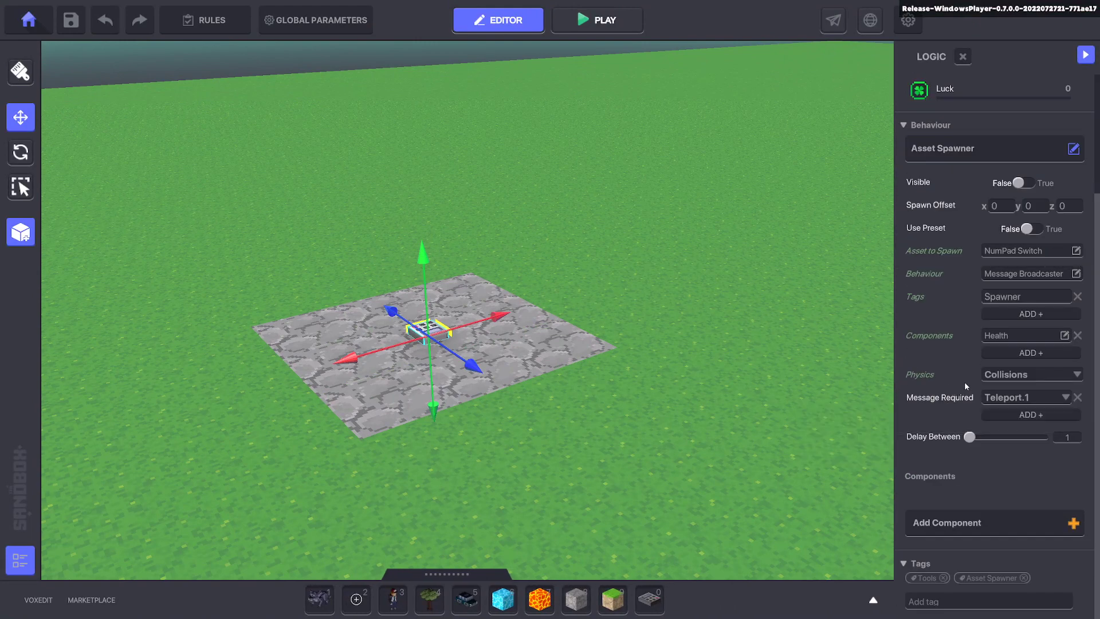
left_click(1078, 336)
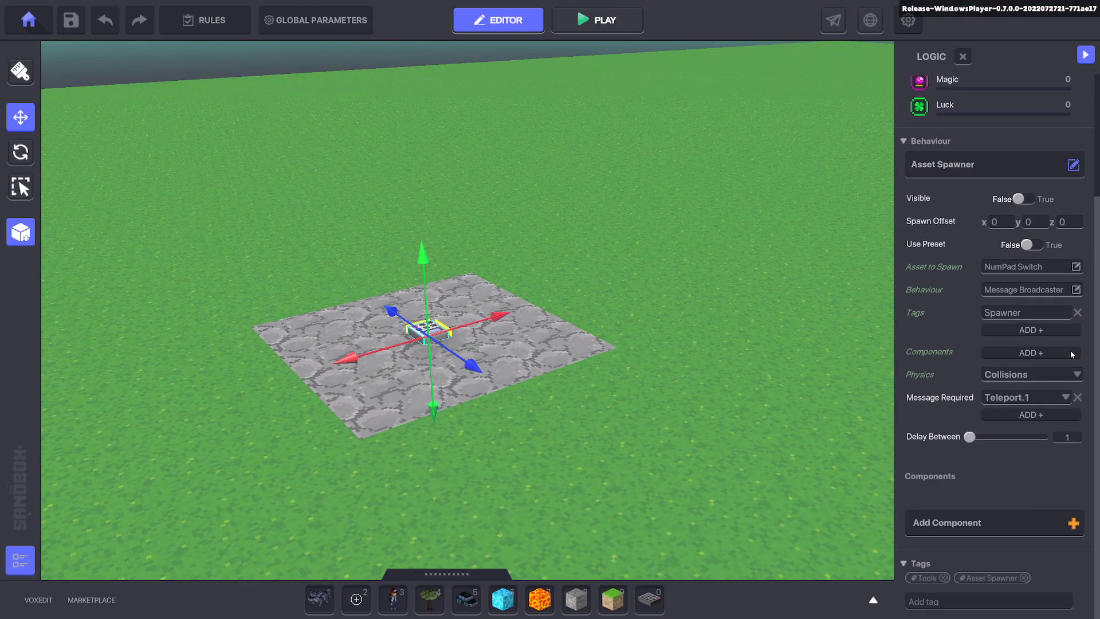
Step: Change the spawned asset's behaviour to Plant in the platform's Asset Spawner
left_click(1012, 290)
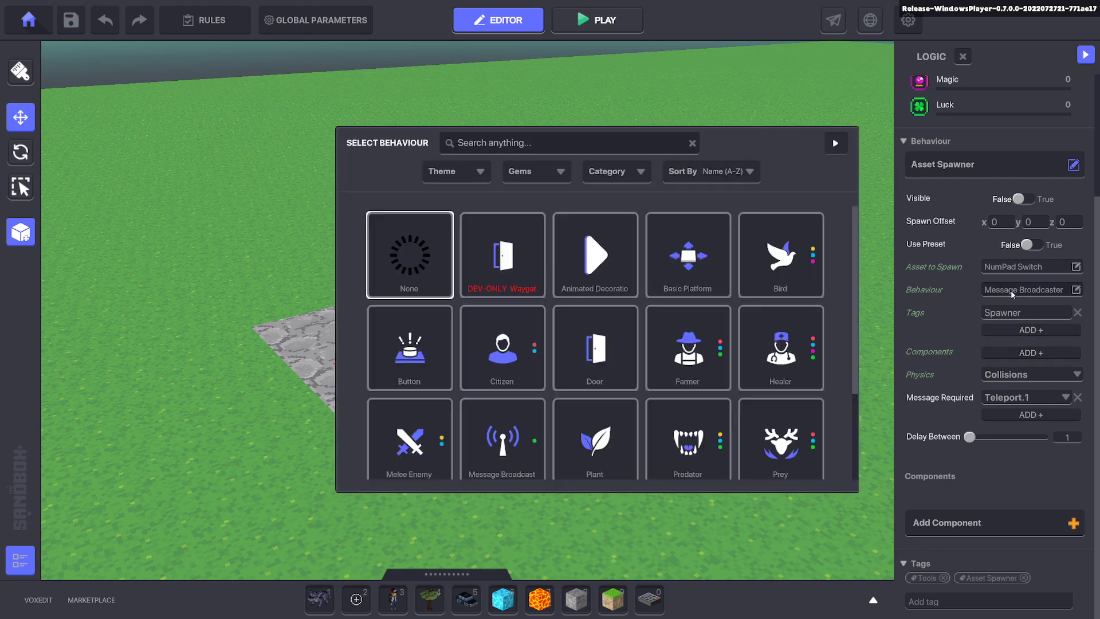
scroll(565, 376, "down", 3)
left_click(592, 330)
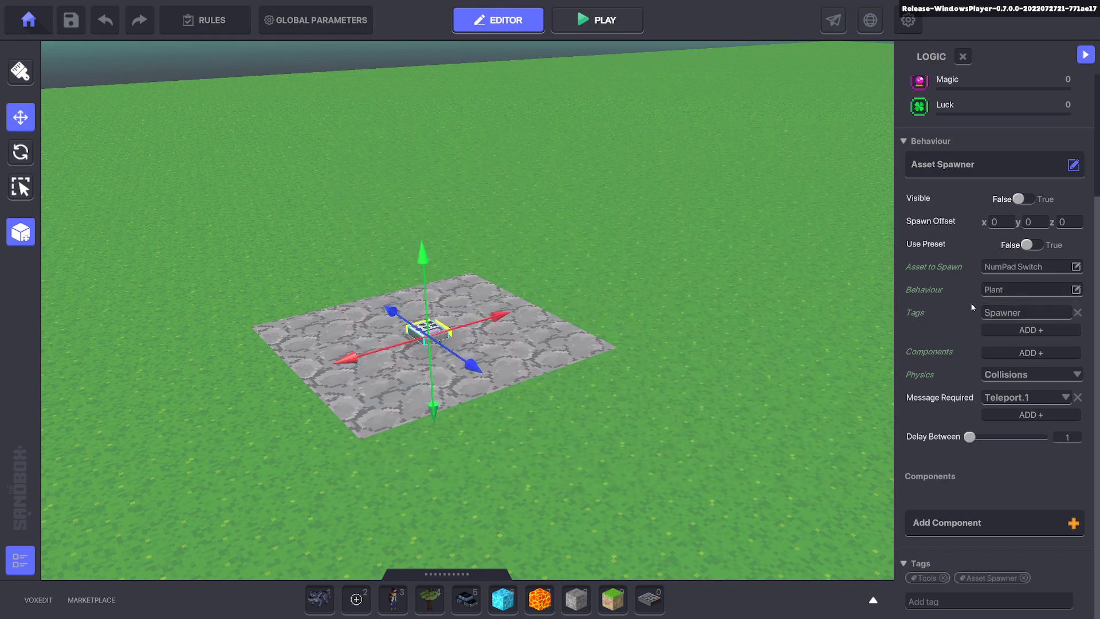
Step: Place a second NumPad Switch on the stone platform beside the spawner and select it
mouse_move(578, 332)
right_mouse_down()
mouse_move(554, 334)
mouse_move(567, 331)
right_mouse_up()
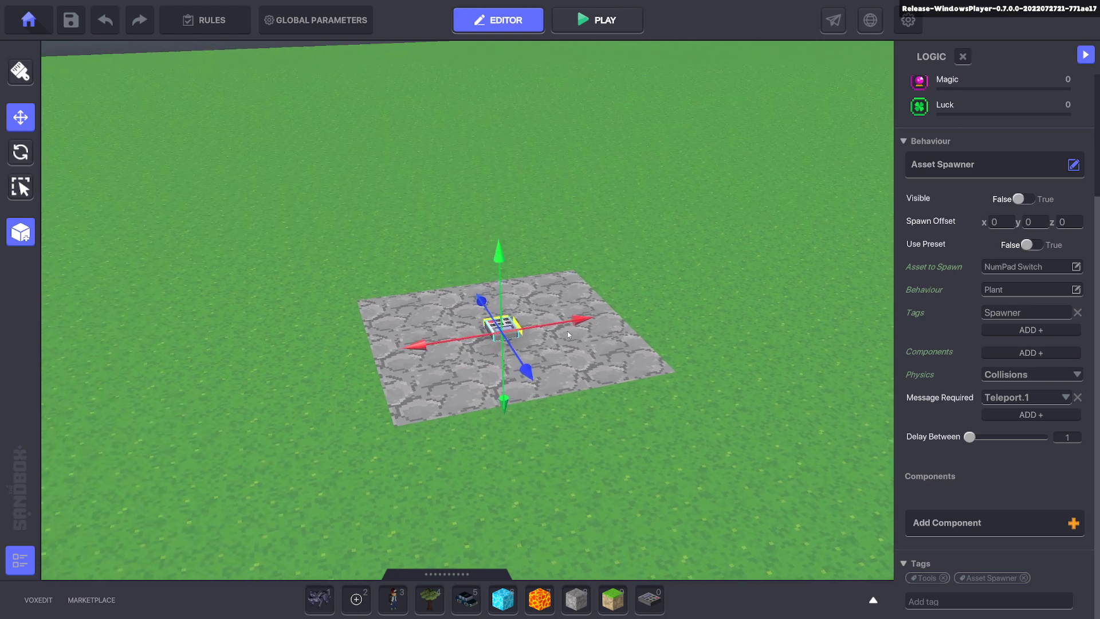
scroll(568, 332, "up", 3)
middle_click_drag(554, 345, 590, 387)
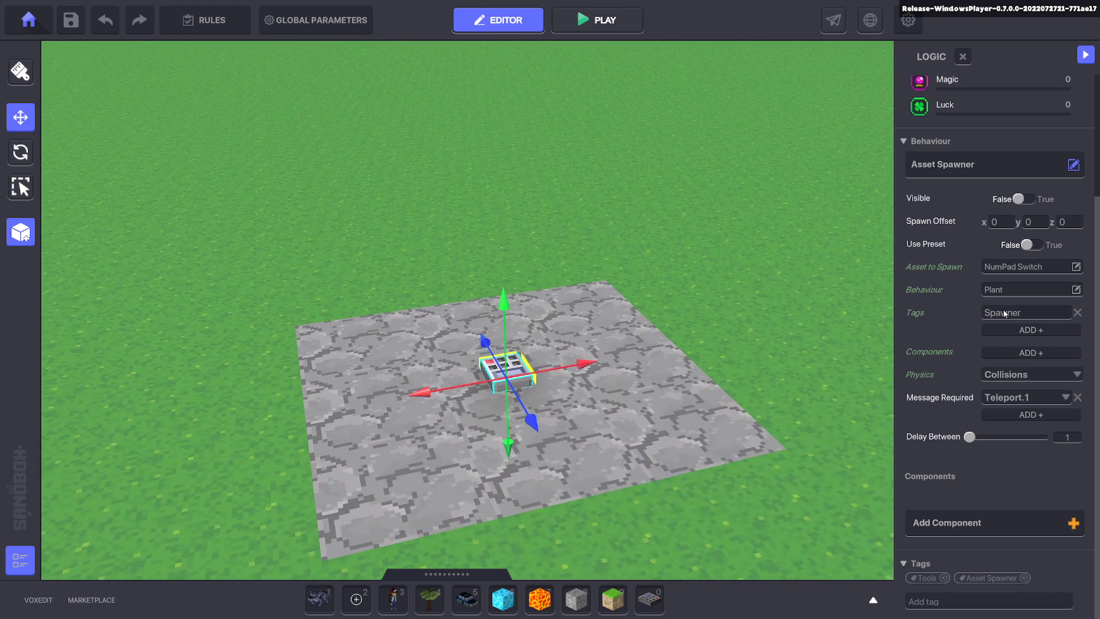
left_click(665, 589)
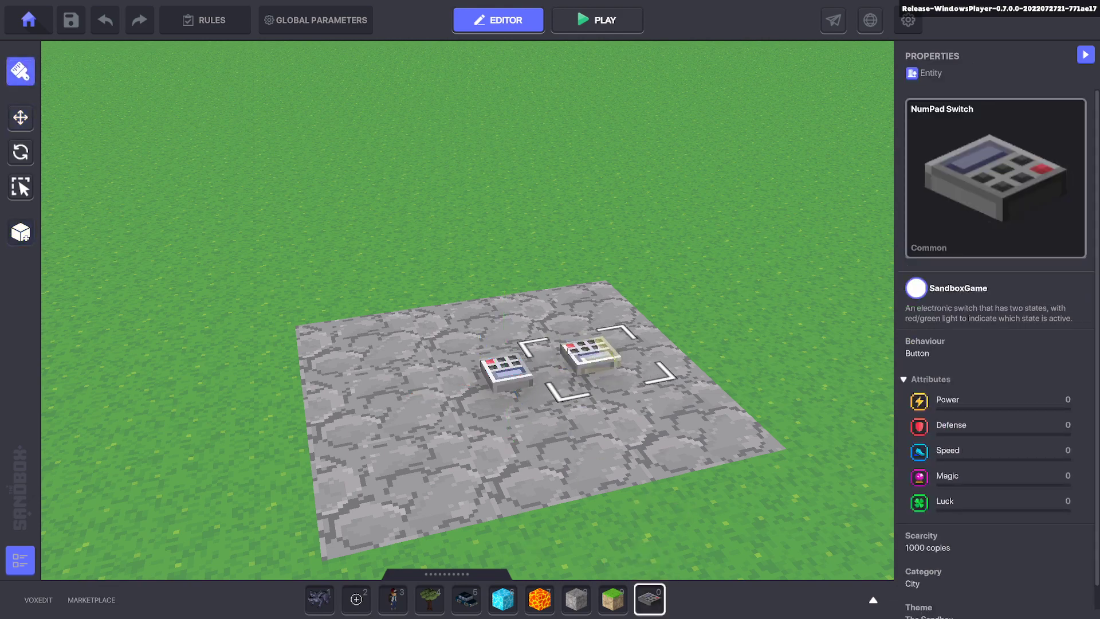
left_click(20, 117)
left_click(598, 349)
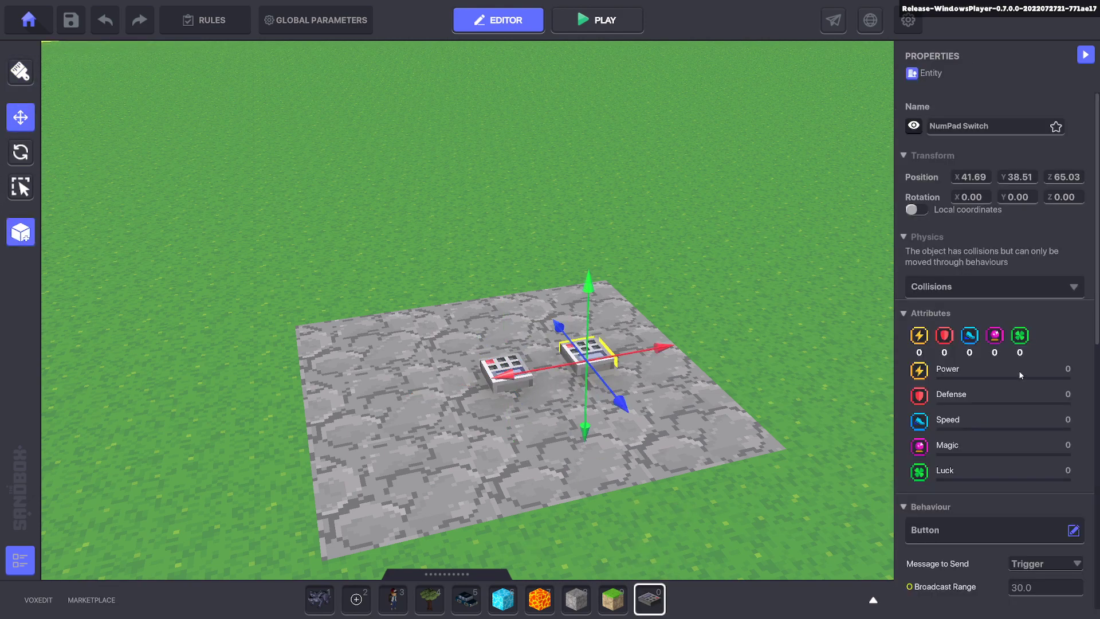
Step: Set the new switch's behaviour to None and remove its Indicator component
scroll(942, 212, "down", 5)
left_click(942, 213)
scroll(456, 278, "up", 2)
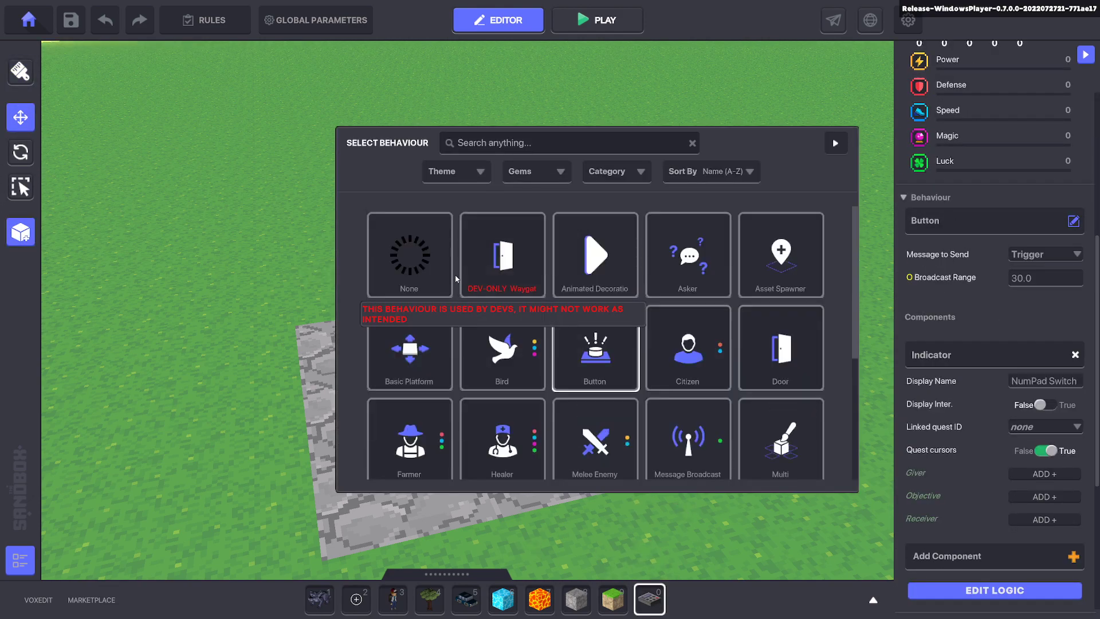
left_click(432, 263)
left_click(1075, 314)
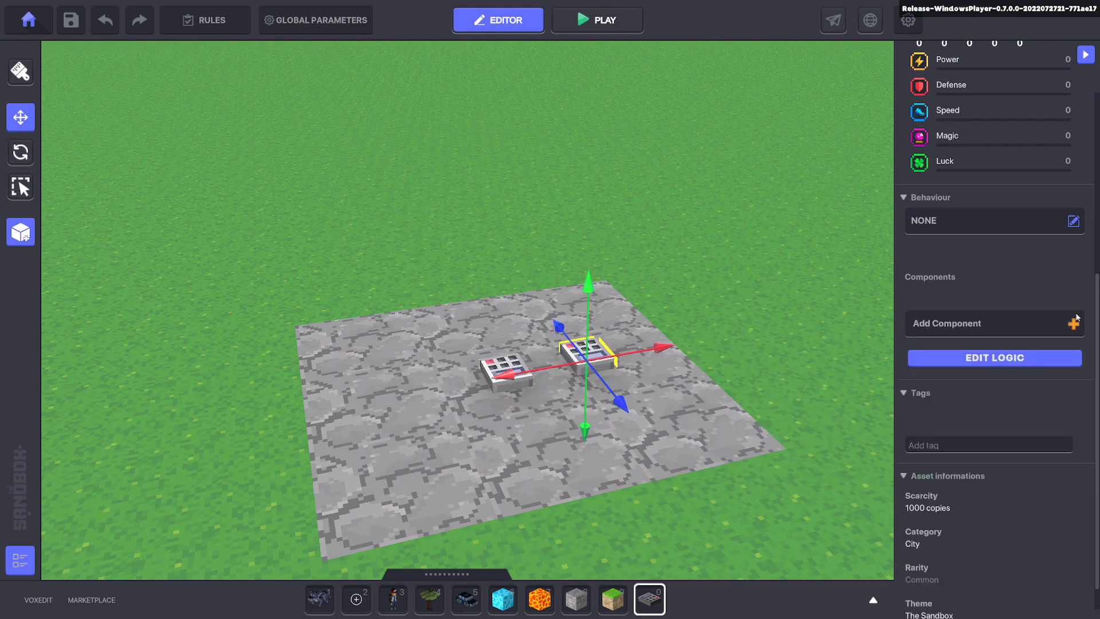
Step: Add a Speaker component to the new switch that uses DetectEntity with target tag Spawner and detection range 2
left_click(982, 324)
left_click(430, 456)
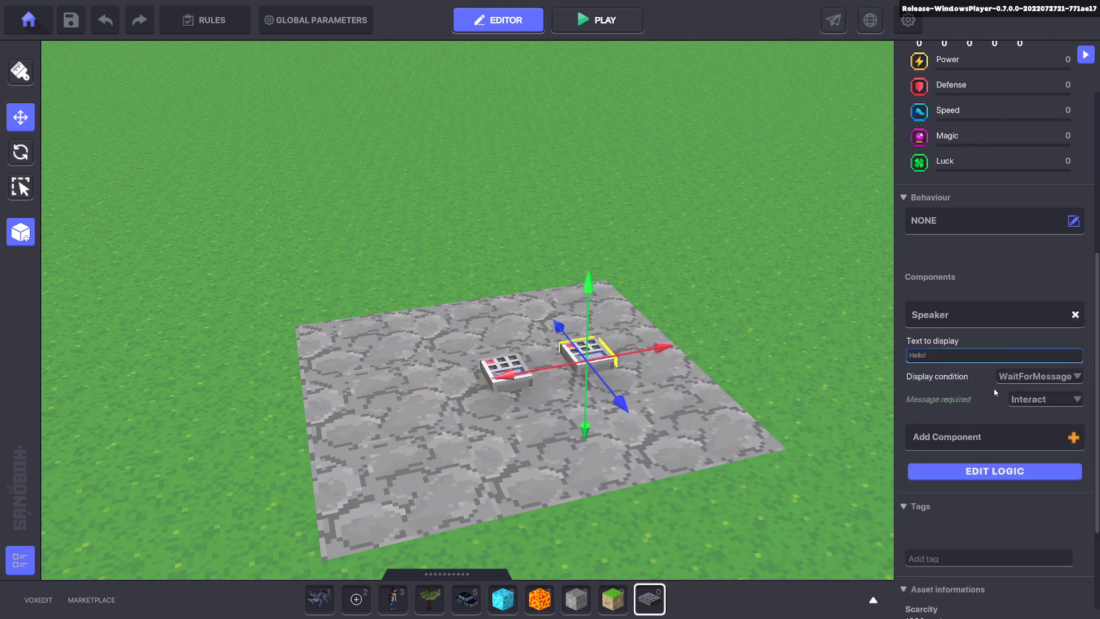
left_click(1021, 391)
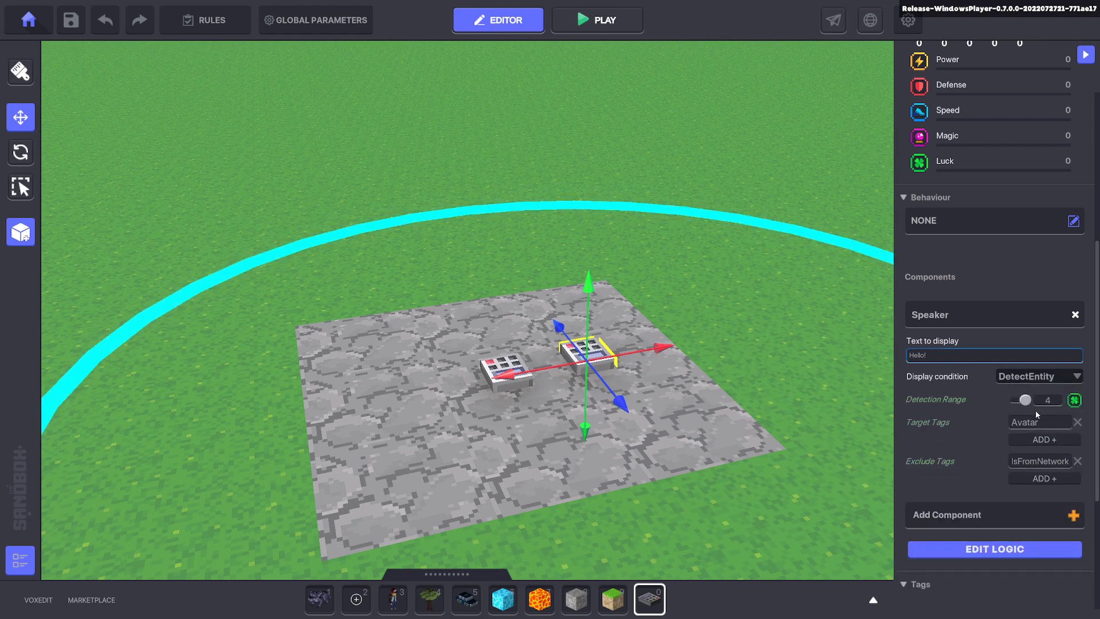
left_click(1050, 402)
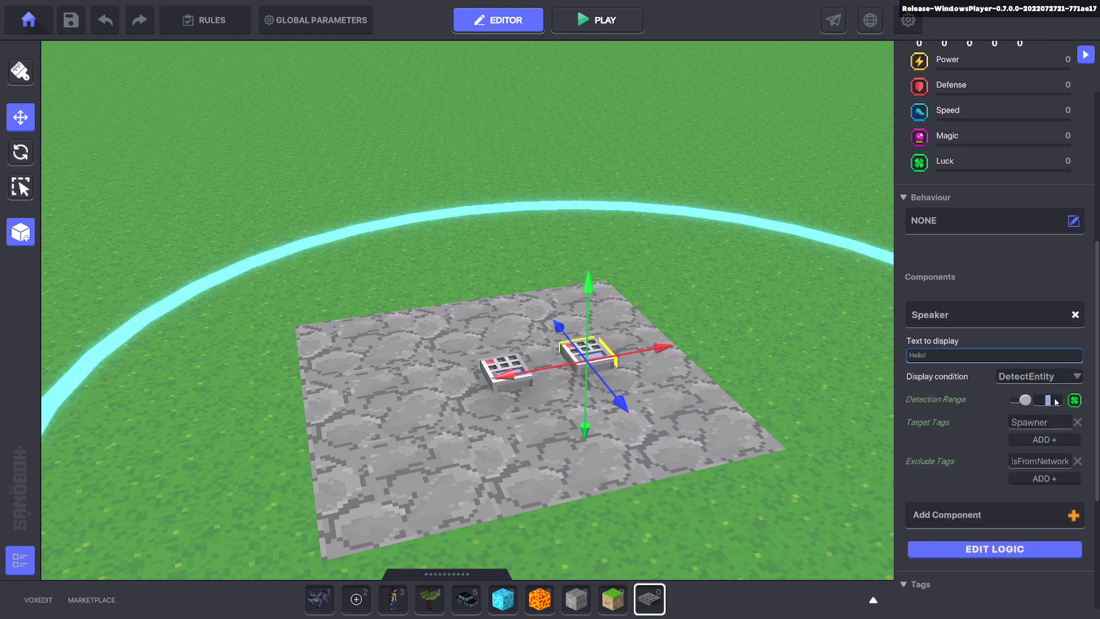
type("2")
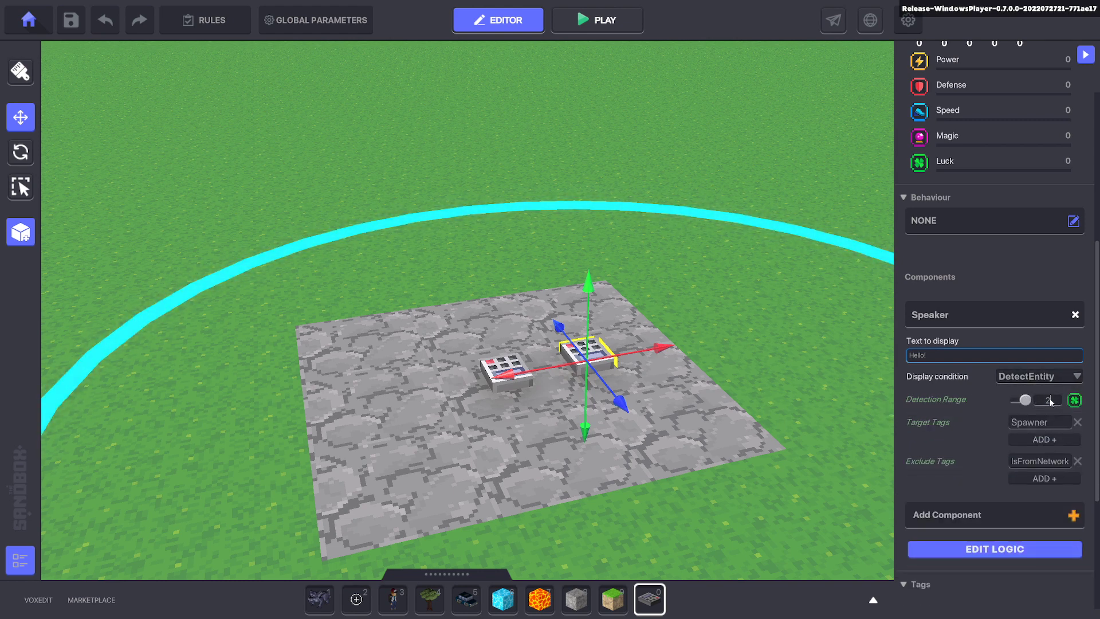
Step: Clear the new Speaker's display text and open the switch's full logic settings
left_click(949, 360)
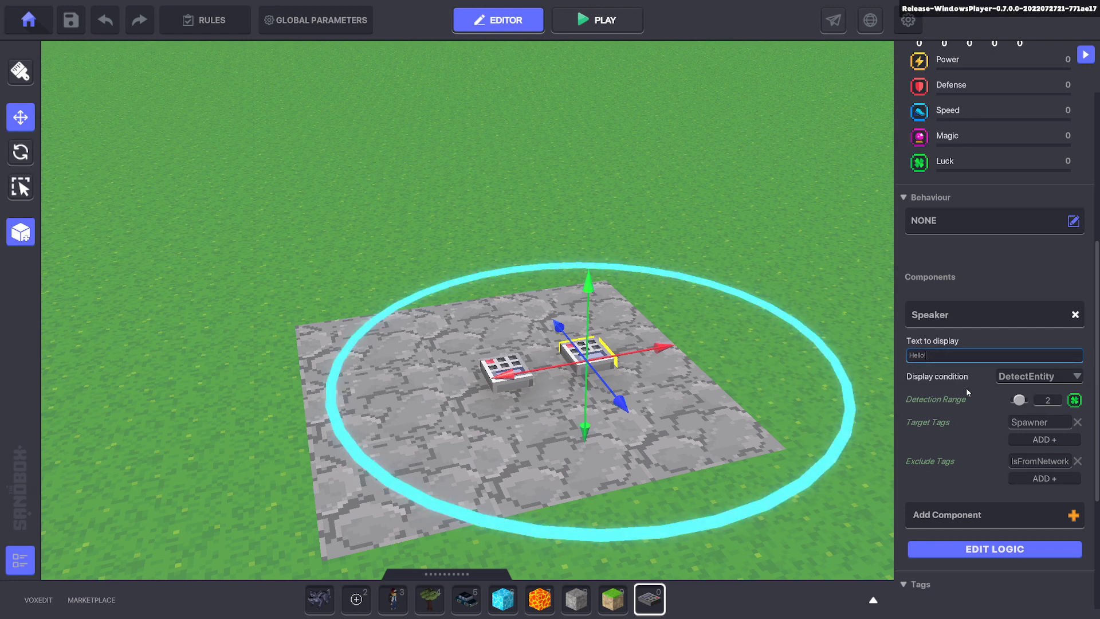
key("BackSpace")
key("BackSpace")
key("BackSpace")
key("BackSpace")
key("BackSpace")
key("BackSpace")
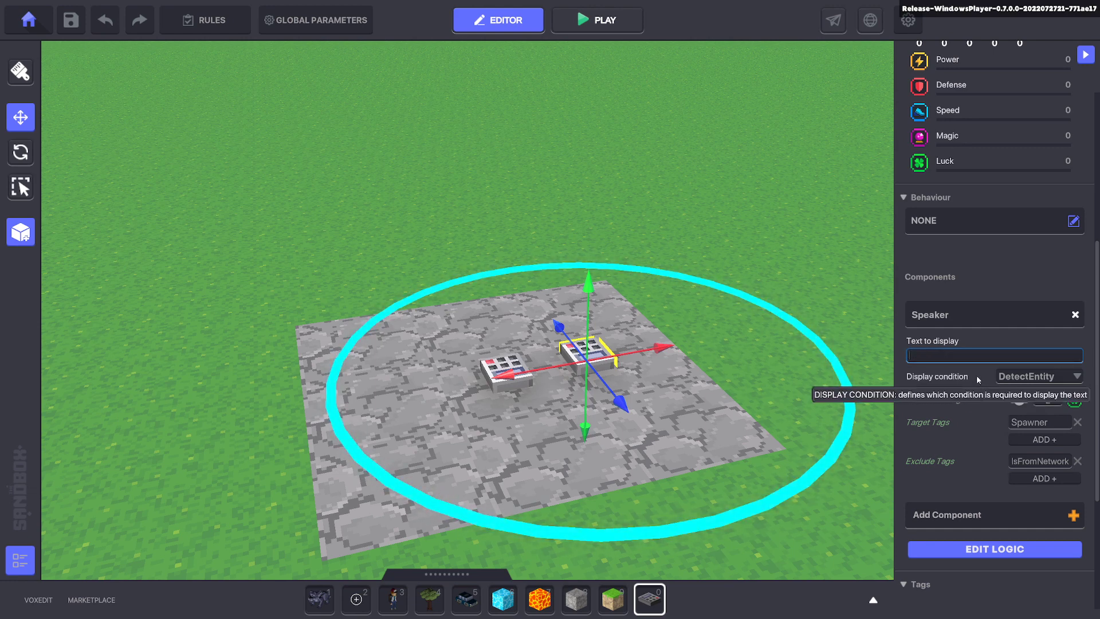
left_click(983, 544)
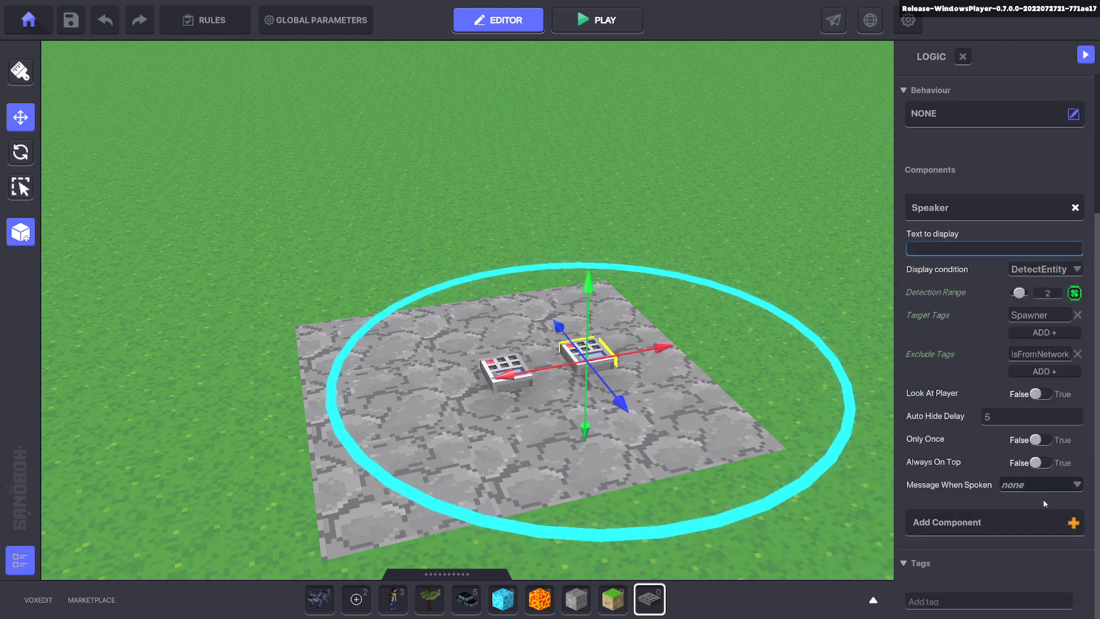
Step: Set the Instant death message in the global controller's Health component to Kill.Avatar
left_click(315, 20)
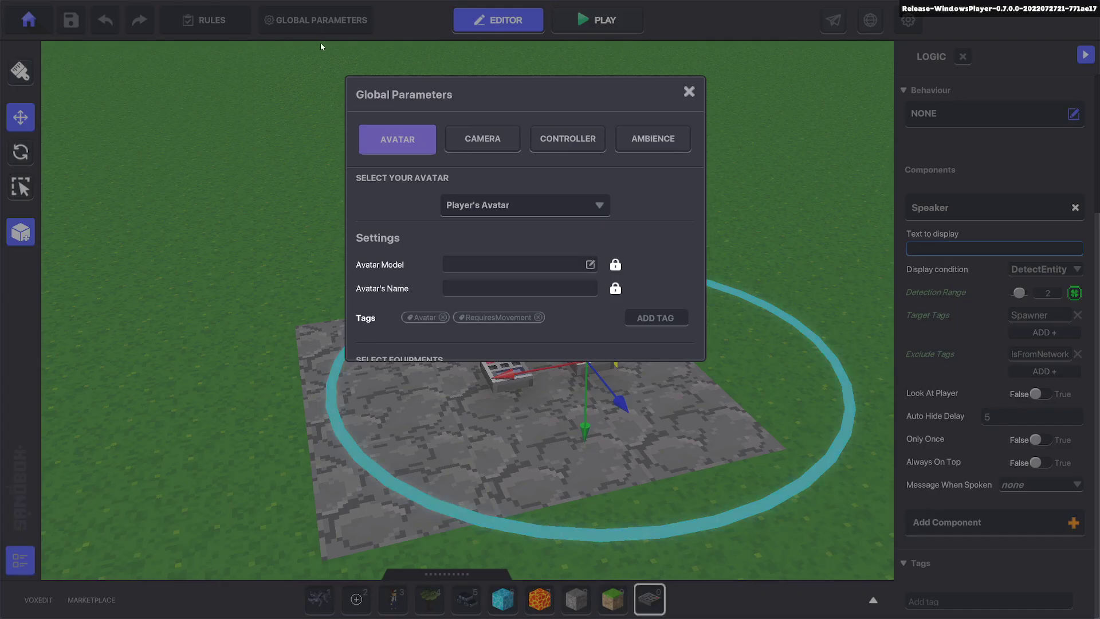
left_click(554, 146)
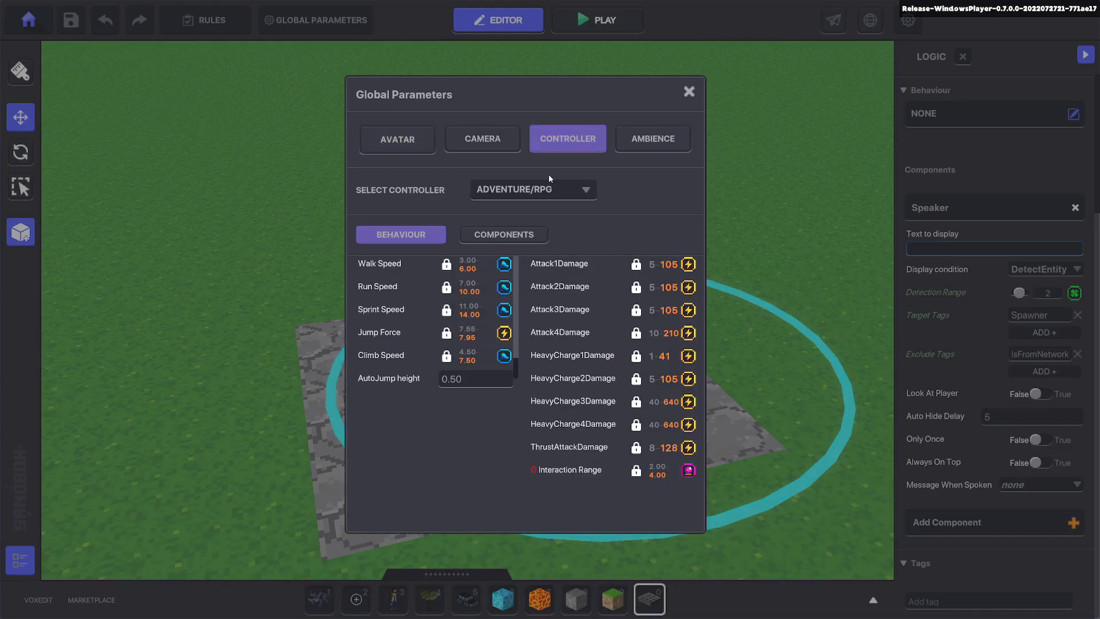
left_click(507, 241)
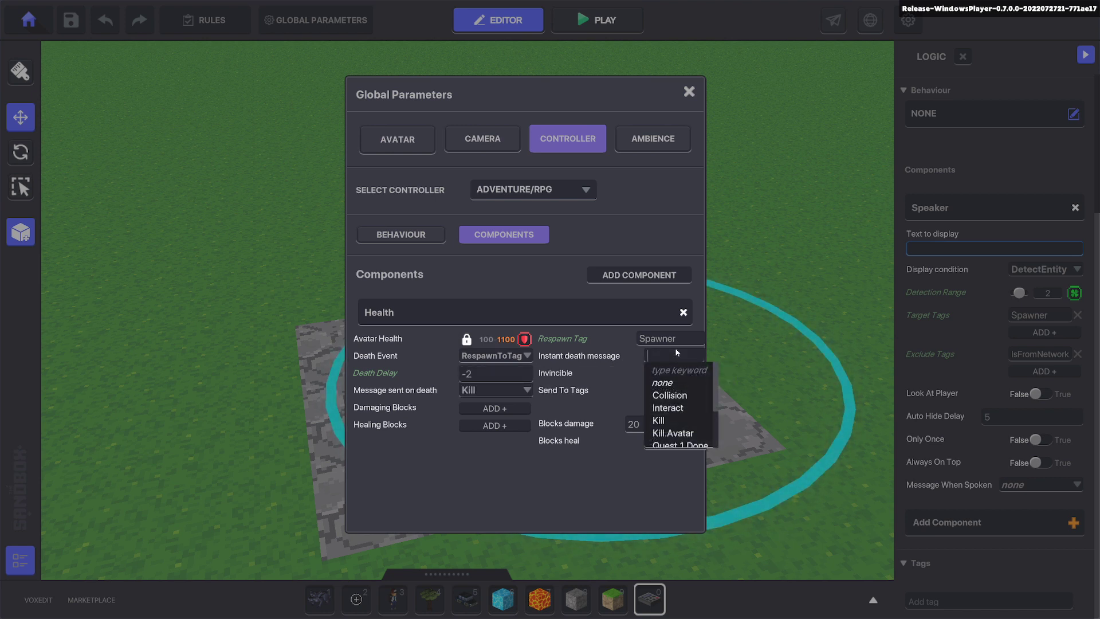
type("Kill.Avatar")
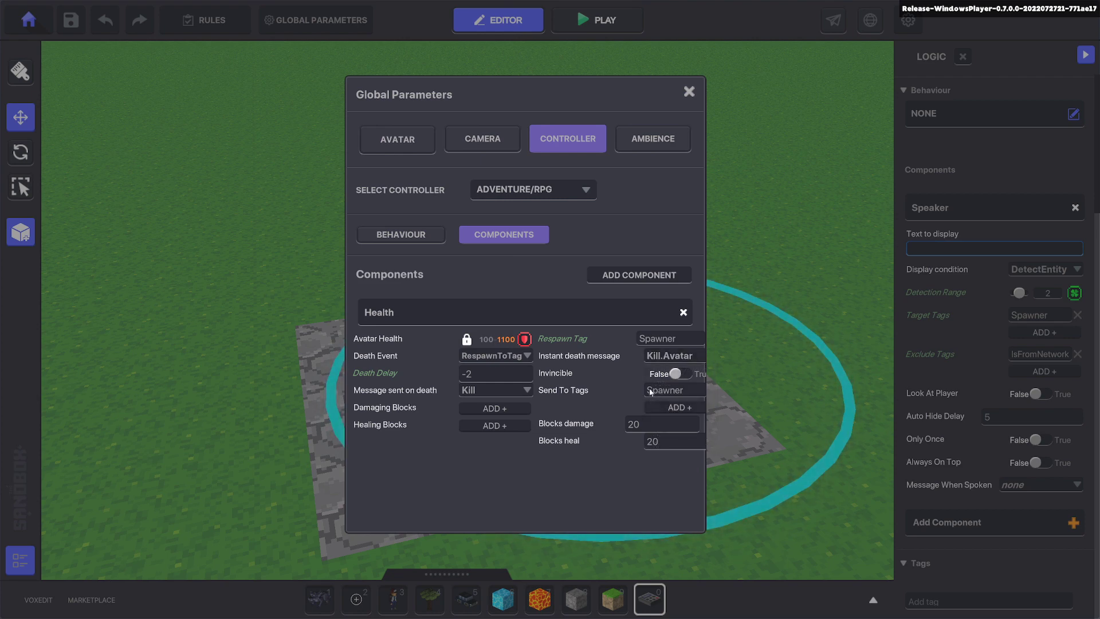
left_click(688, 92)
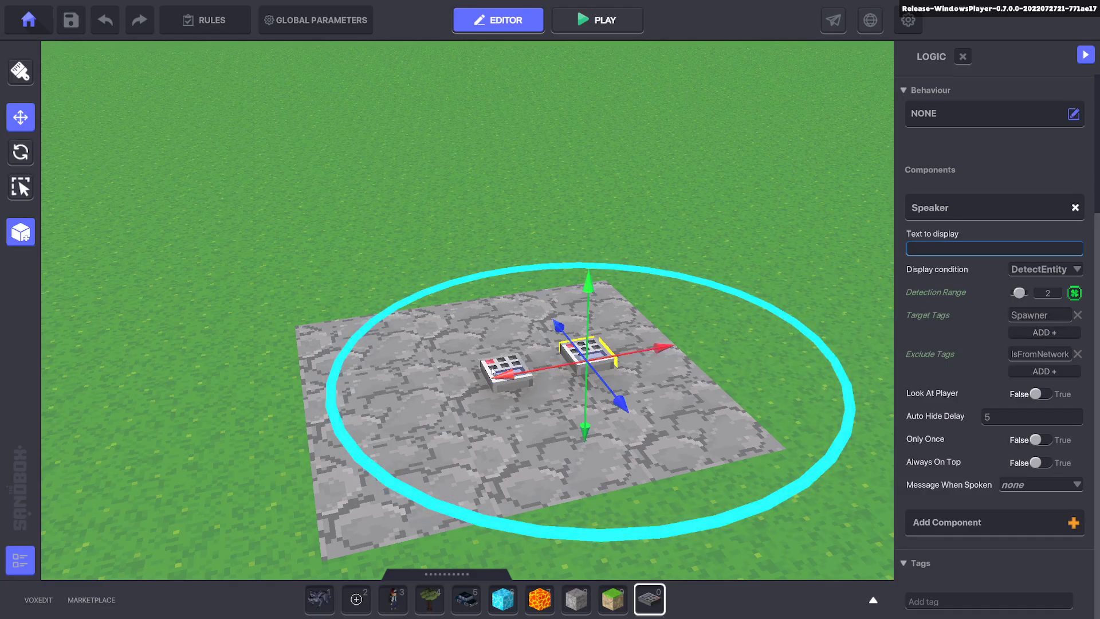
Step: Set the Message When Spoken of the new switch's Speaker to Kill.Avatar
left_click(1019, 484)
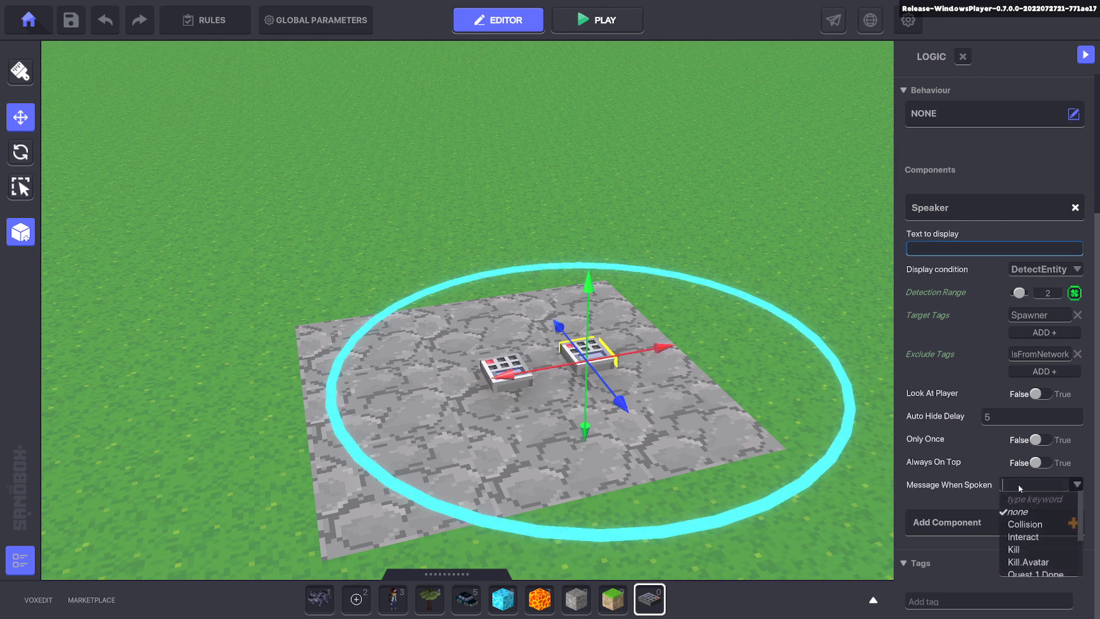
type("Kill")
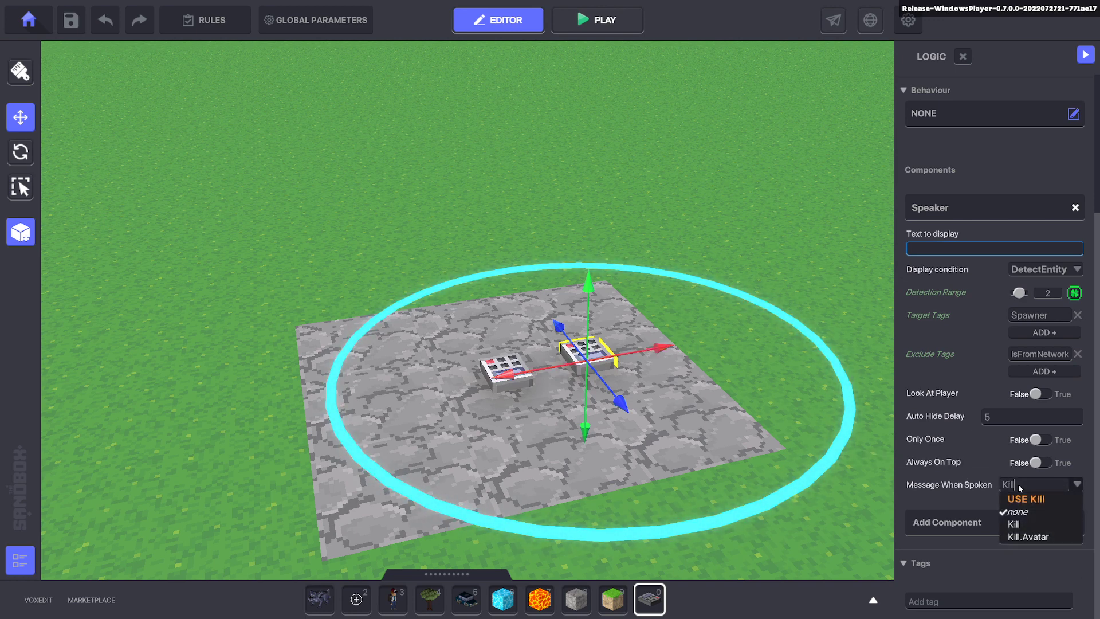
left_click(1033, 535)
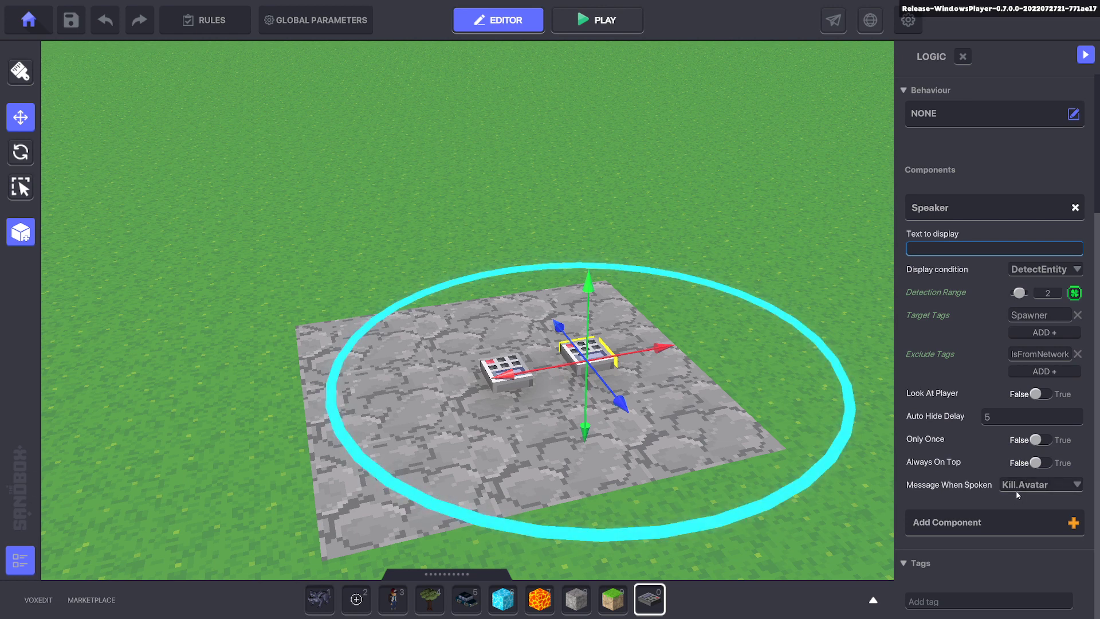
Step: Review the Asset Spawner's logic settings and the global controller's Health component, then deselect the spawner
left_click(488, 361)
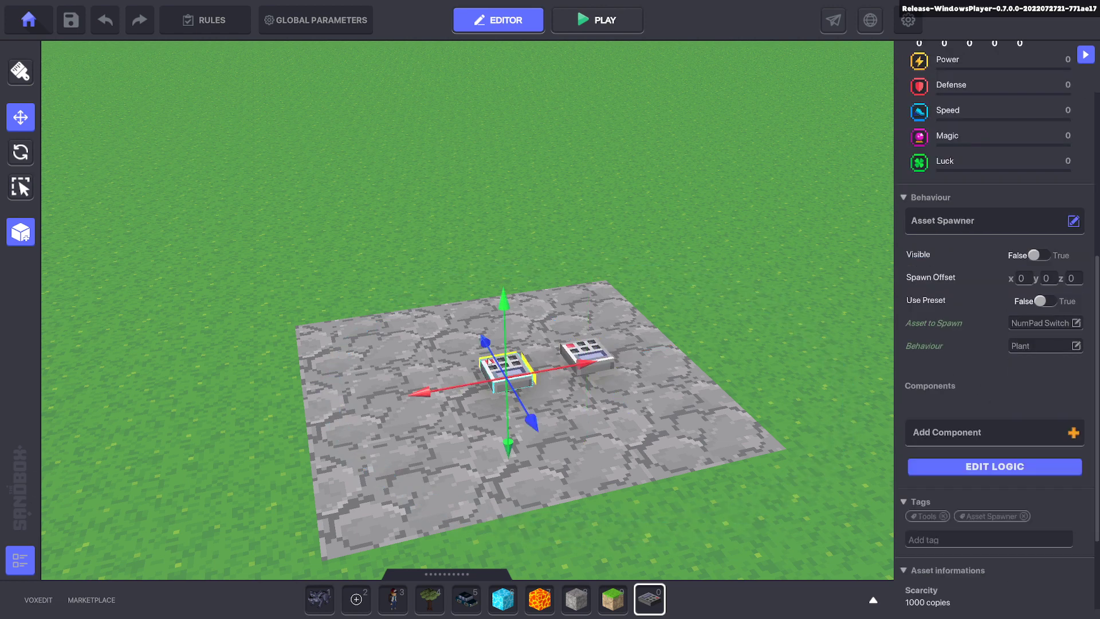
left_click(1005, 473)
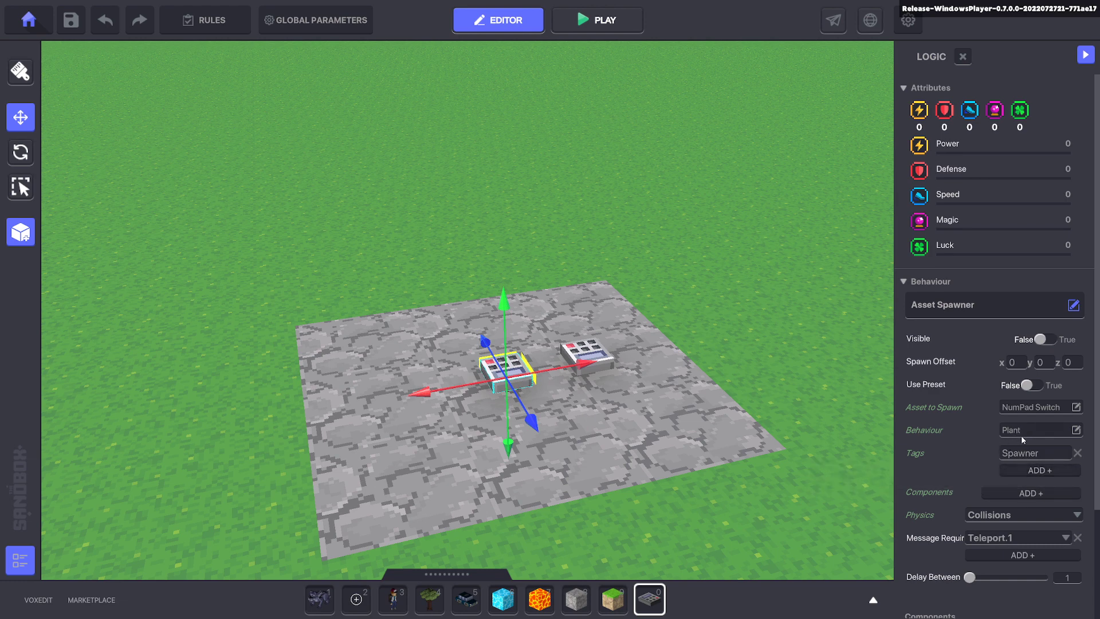
left_click(317, 23)
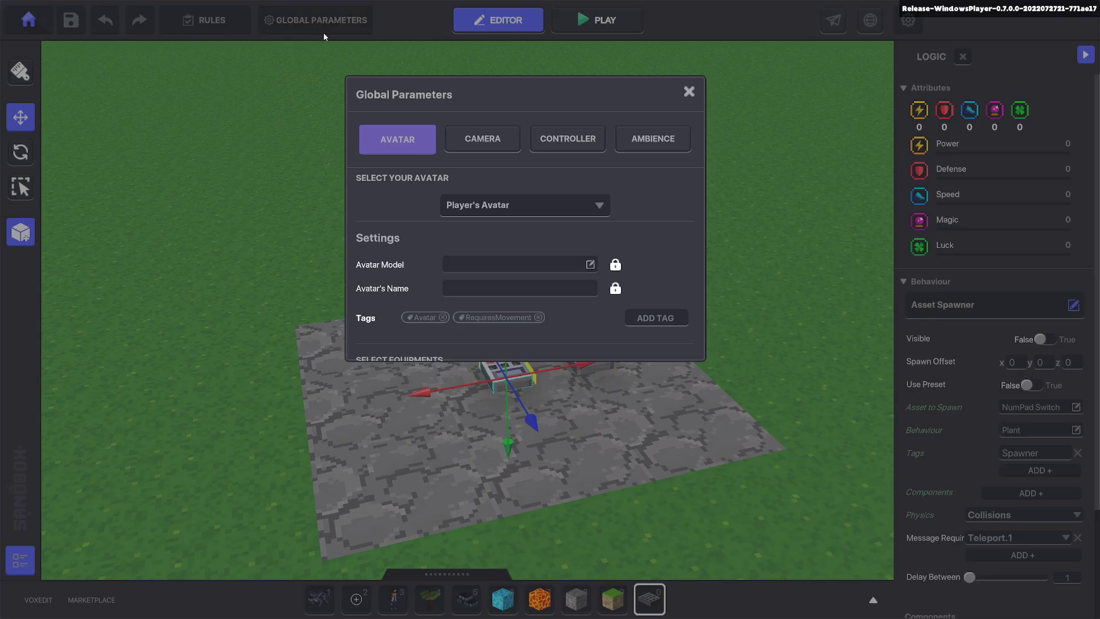
left_click(569, 145)
left_click(524, 237)
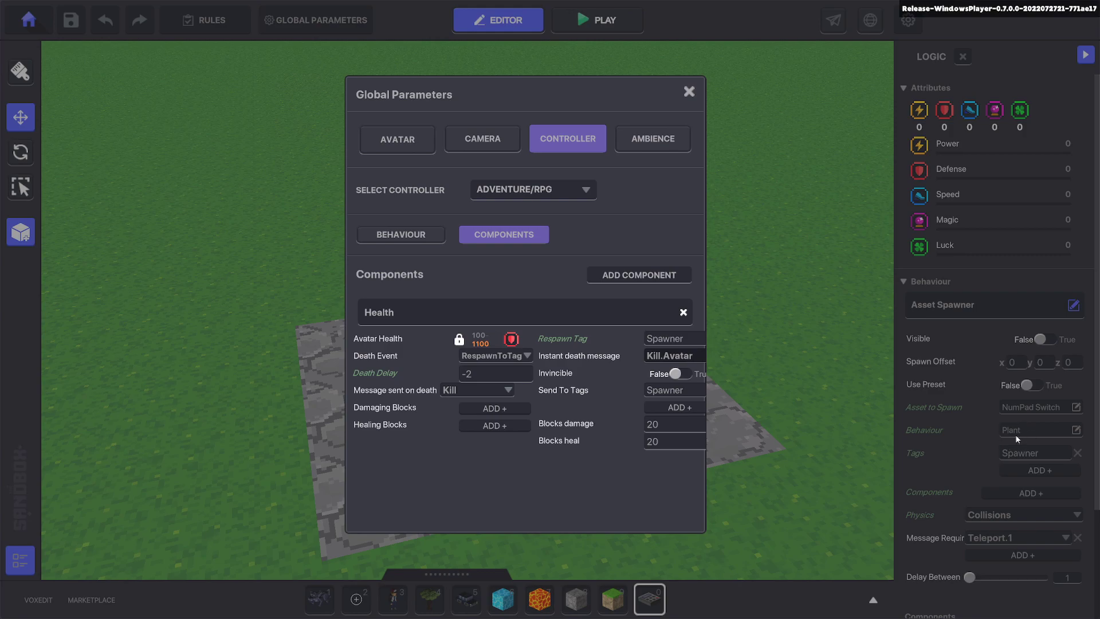
left_click(689, 92)
left_click(766, 243)
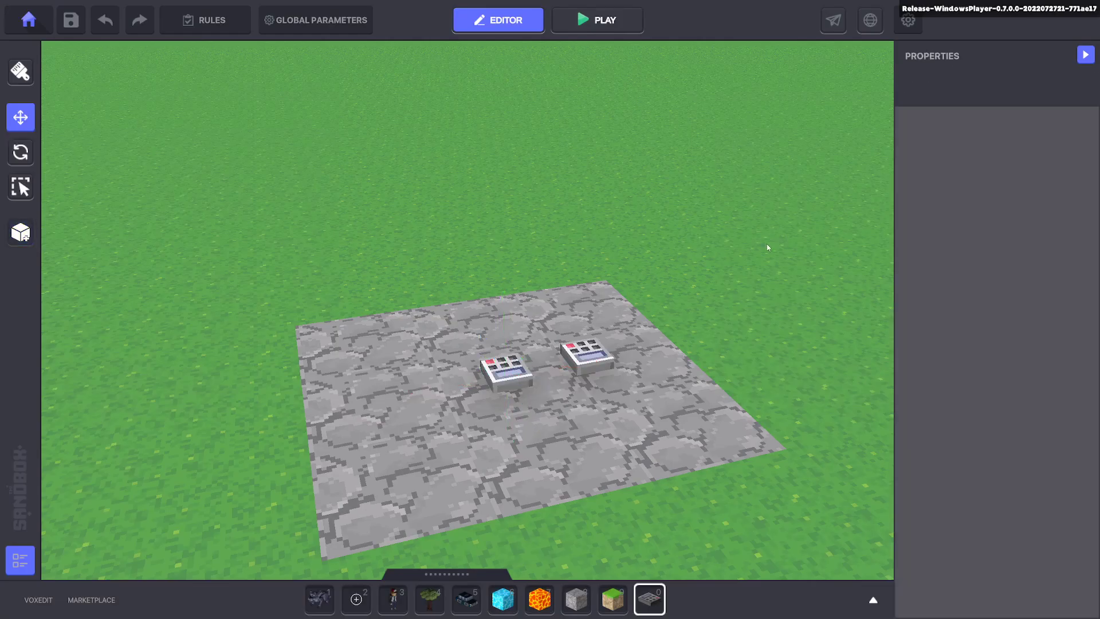
Step: Hide the Speaker switch on the platform and set its physics to No Collisions
left_click(588, 353)
left_click(913, 126)
left_click(977, 286)
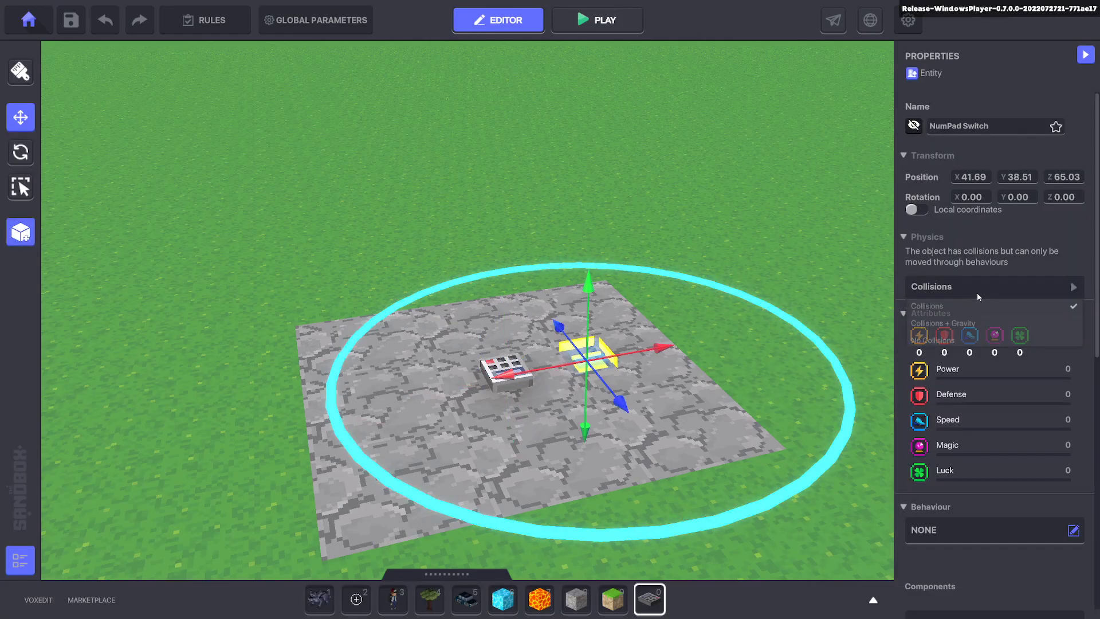
left_click(945, 341)
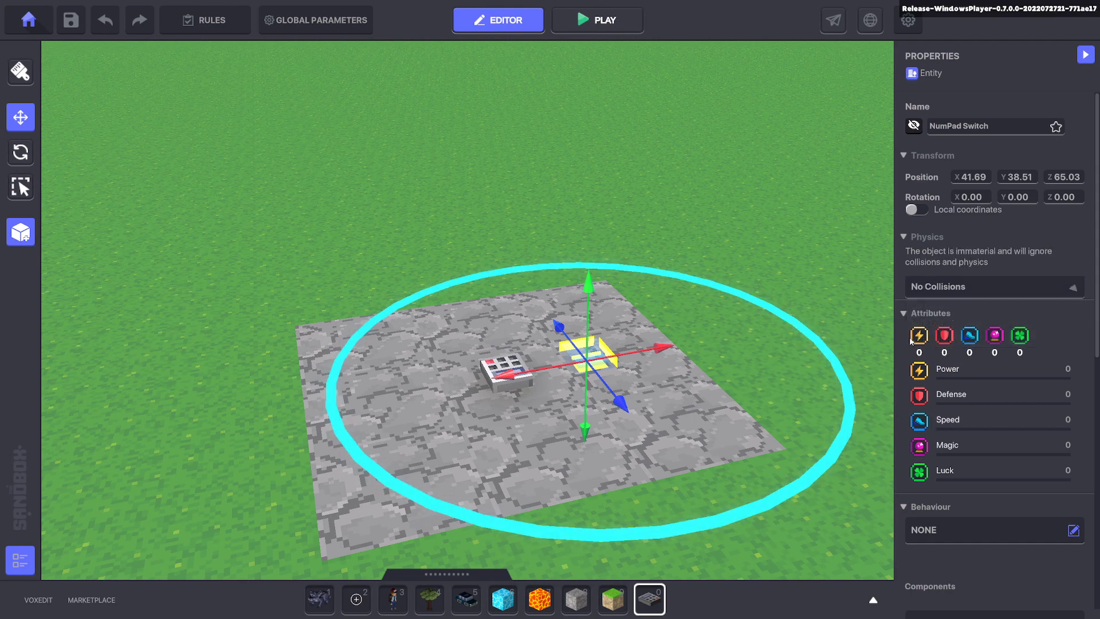
left_click(724, 240)
Step: Playtest the teleport by running the avatar to the pillar's keypad switch, then return to editing
key("ctrl+p")
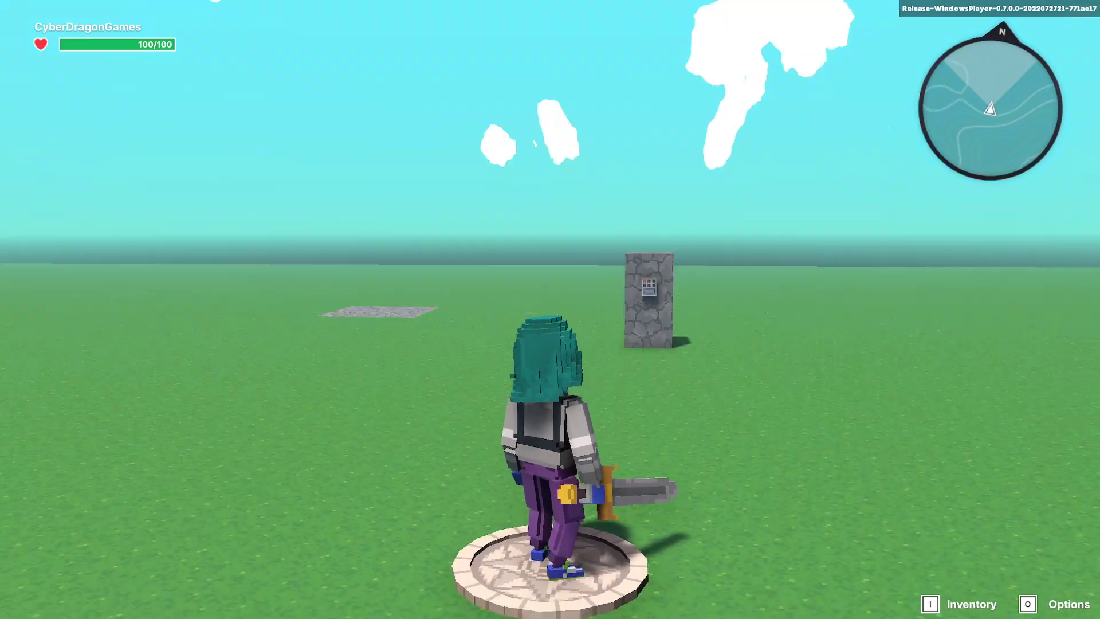
key("w")
left_click(550, 309)
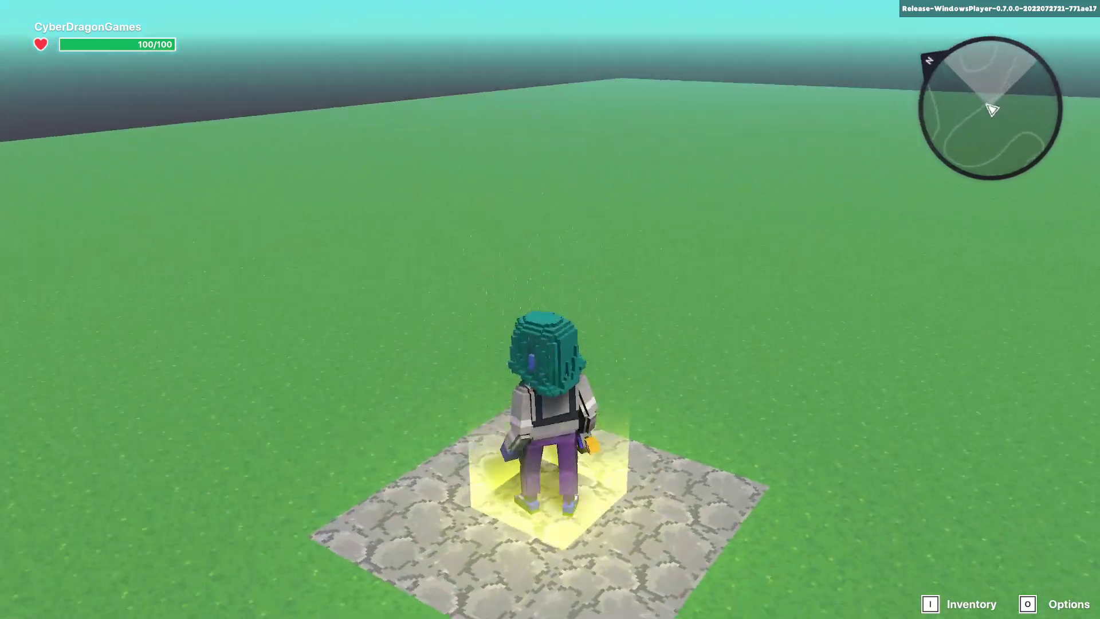
key("w")
key("F5")
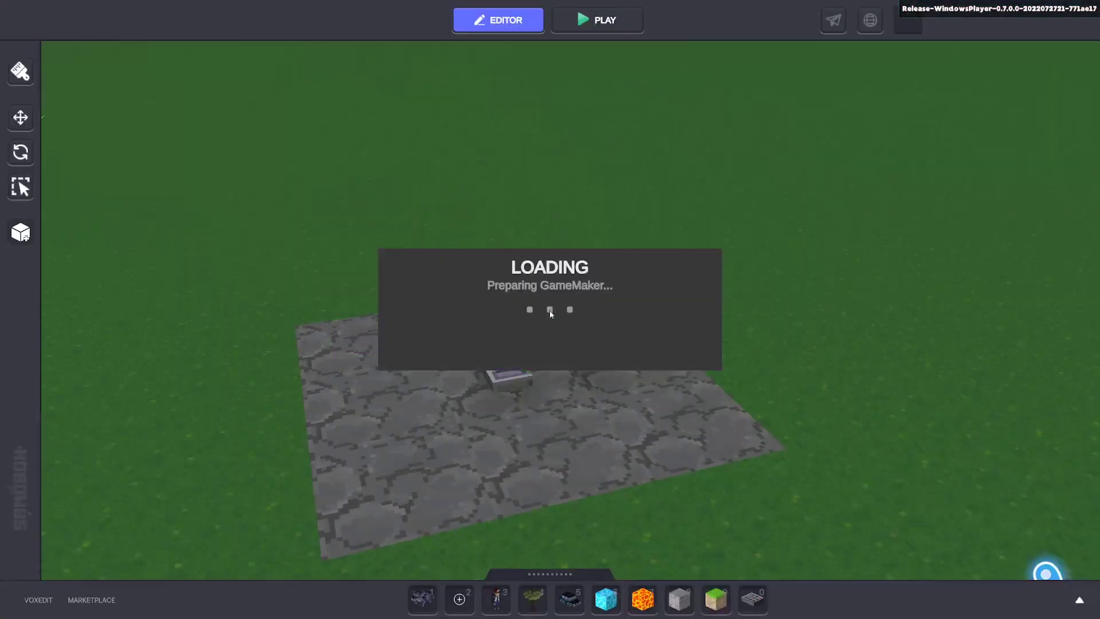
Step: Lower the Asset Spawner switch beneath the platform surface and playtest the teleport by running to the pillar repeatedly
left_click(508, 370)
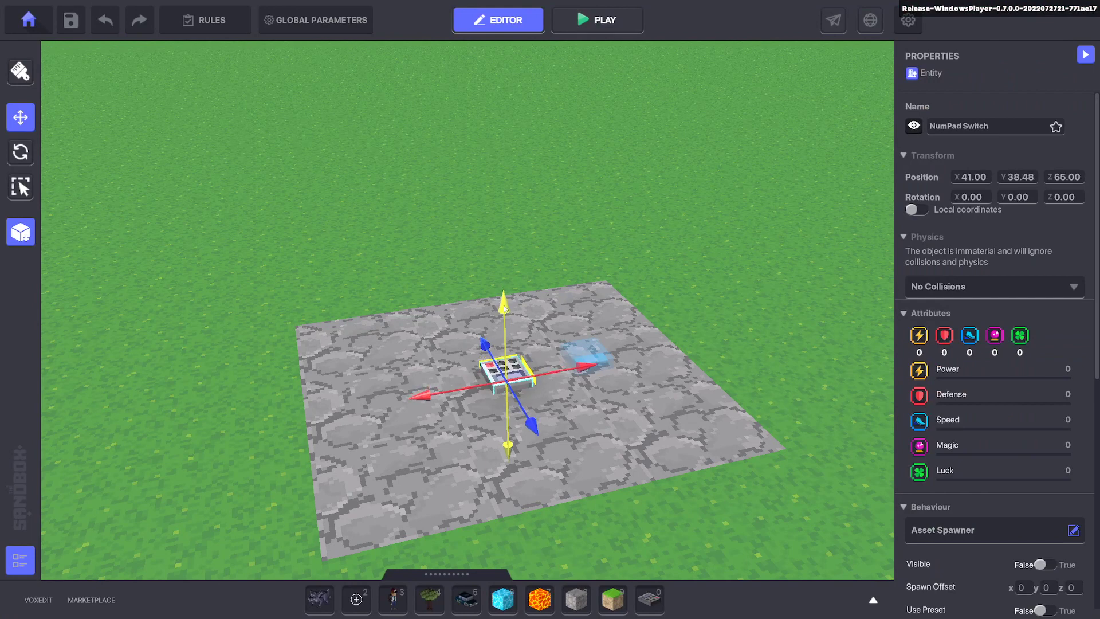
key("F5")
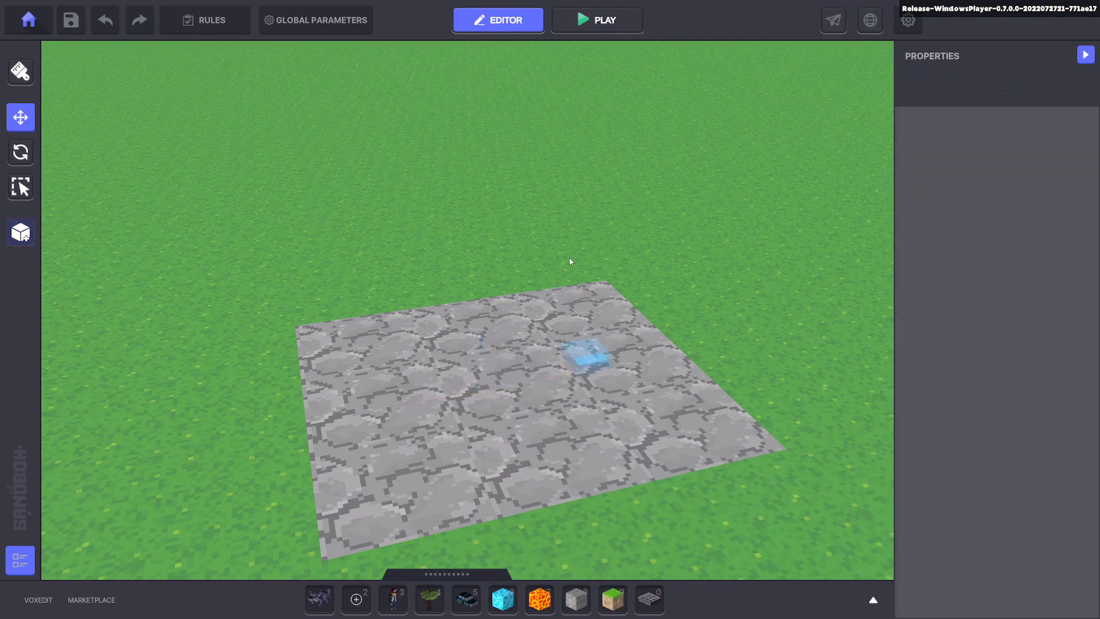
key("w")
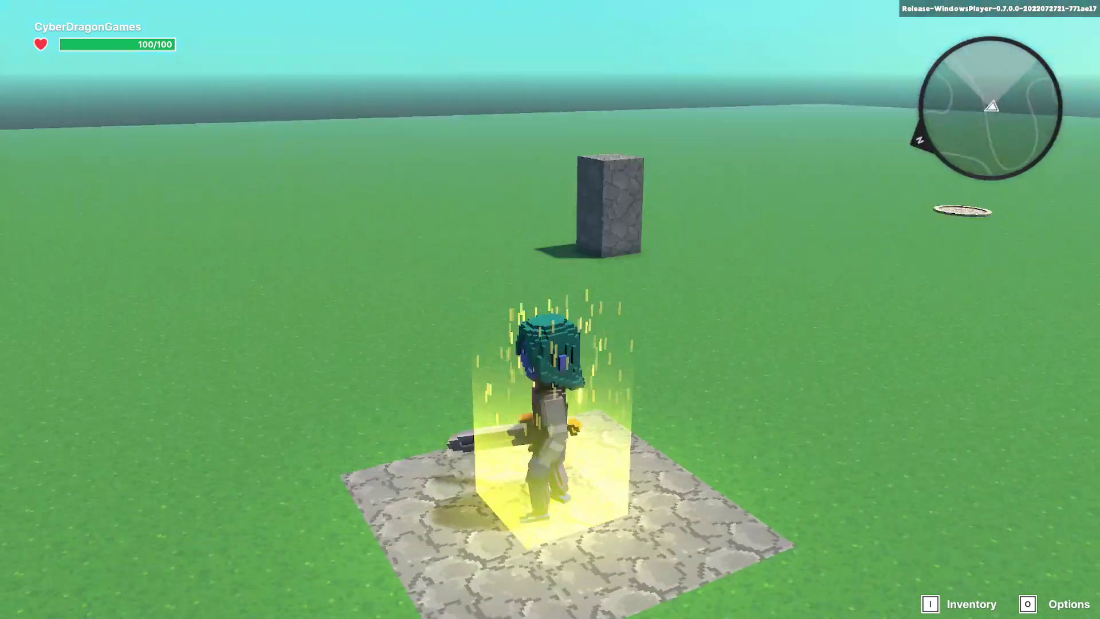
key("d")
key("w")
key("w")
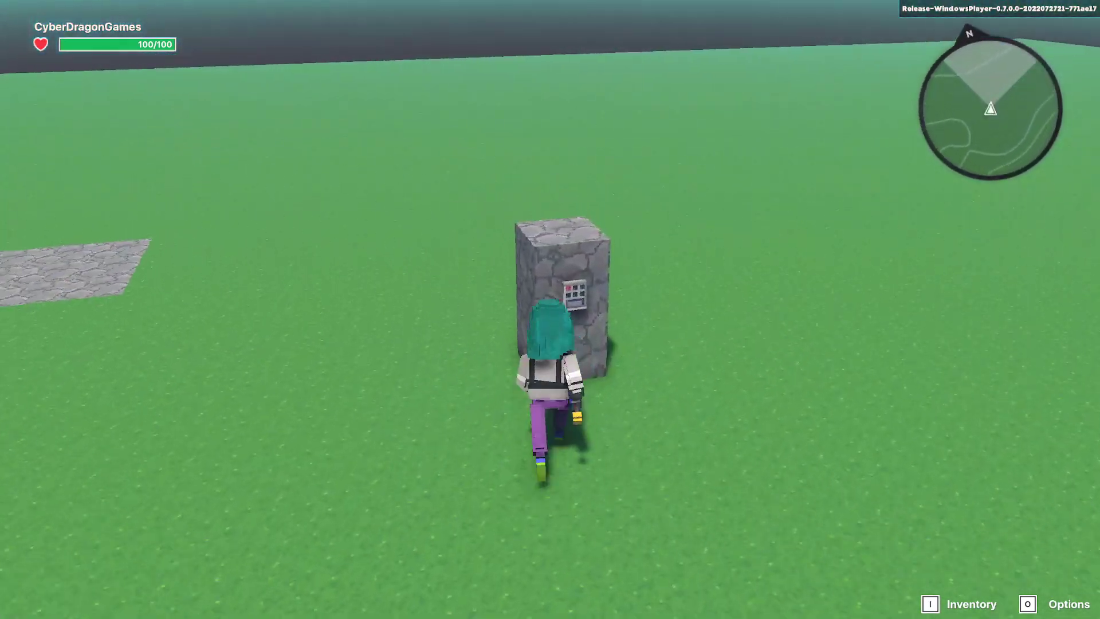
key("s")
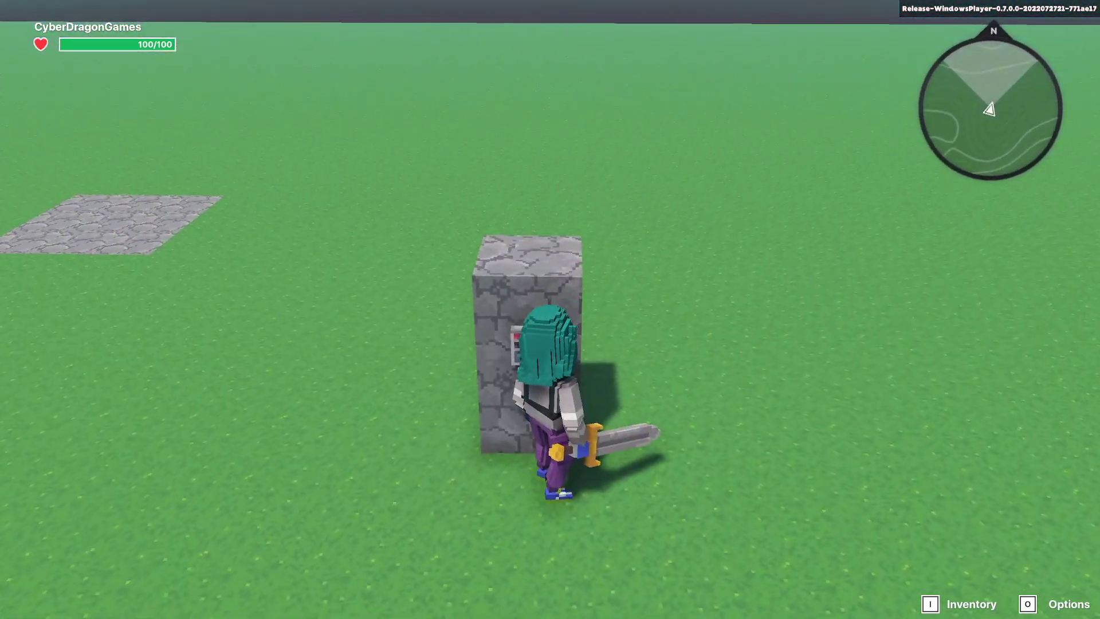
key("w")
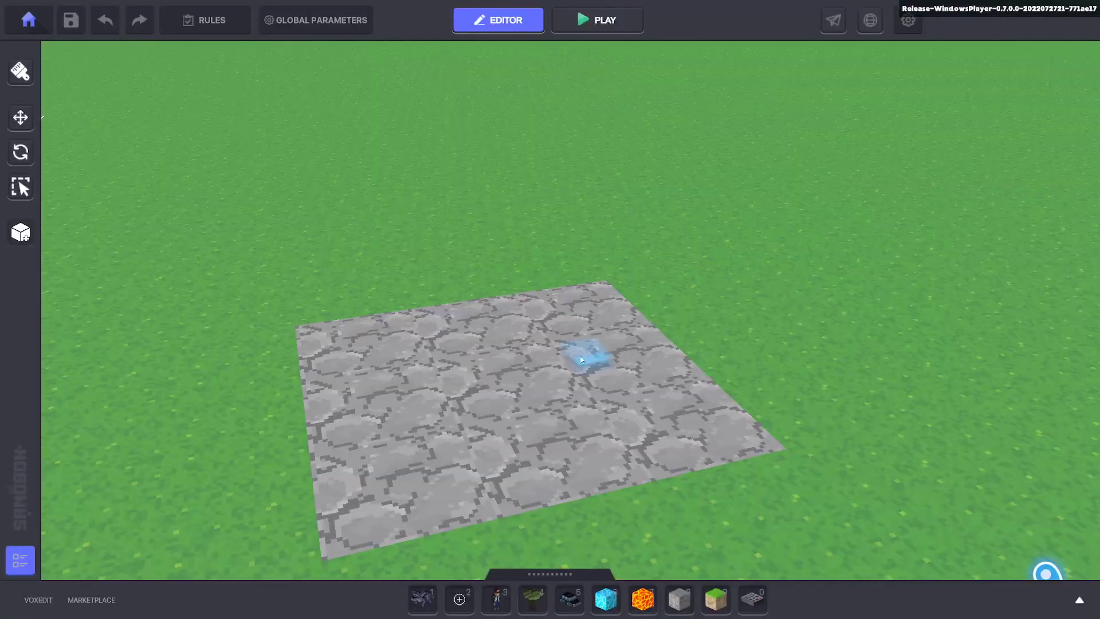
Step: Set the Auto Hide Delay of the platform switch's Speaker to 0.1 in its full logic settings
left_click(588, 347)
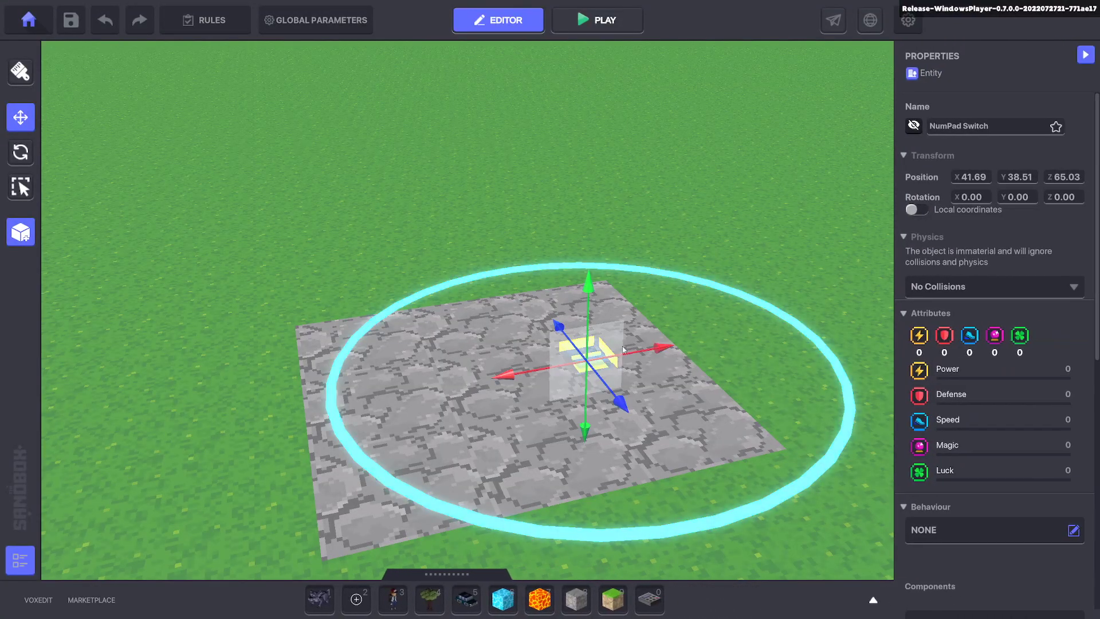
scroll(948, 337, "down", 5)
left_click(953, 551)
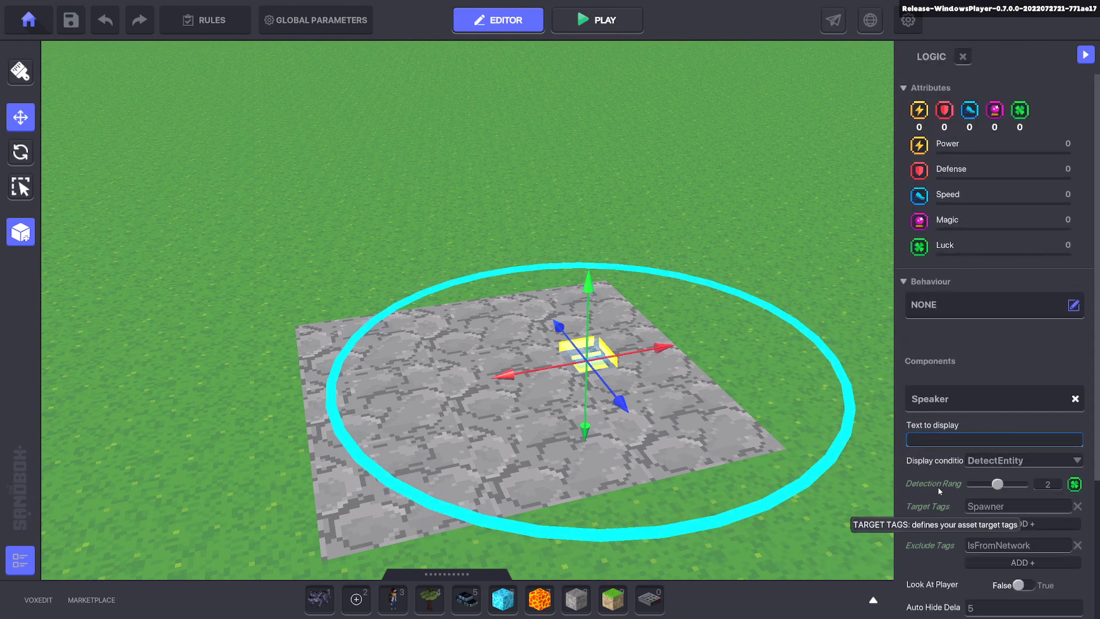
scroll(937, 487, "down", 3)
left_click(975, 420)
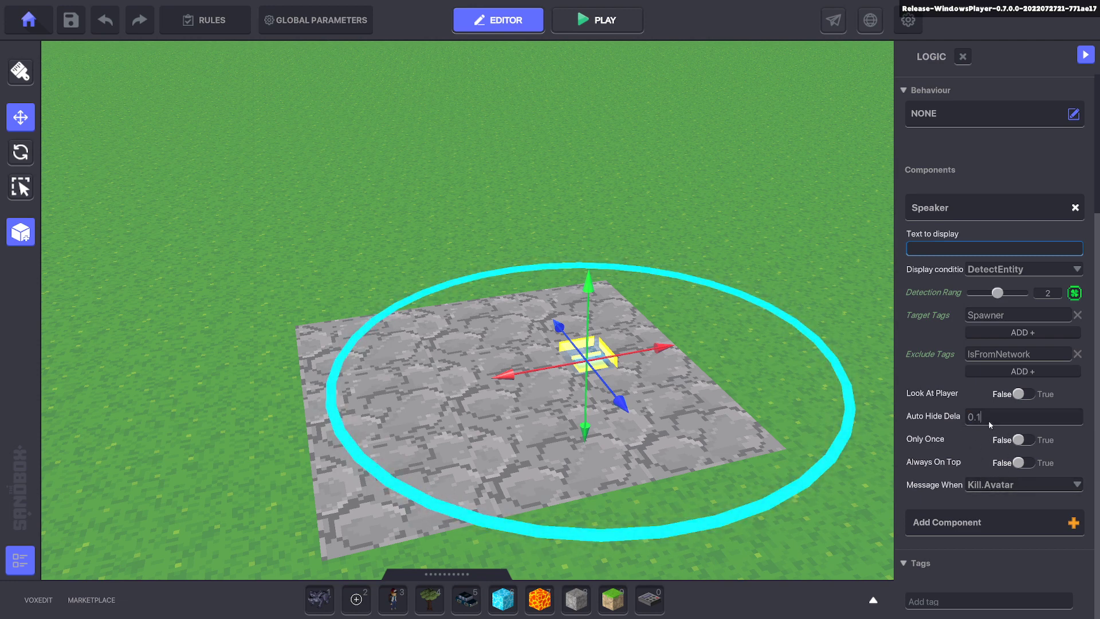
left_click(989, 422)
type("5")
left_click(646, 206)
Step: Playtest the teleport again by running the avatar back to the pillar switch several times
key("ctrl+p")
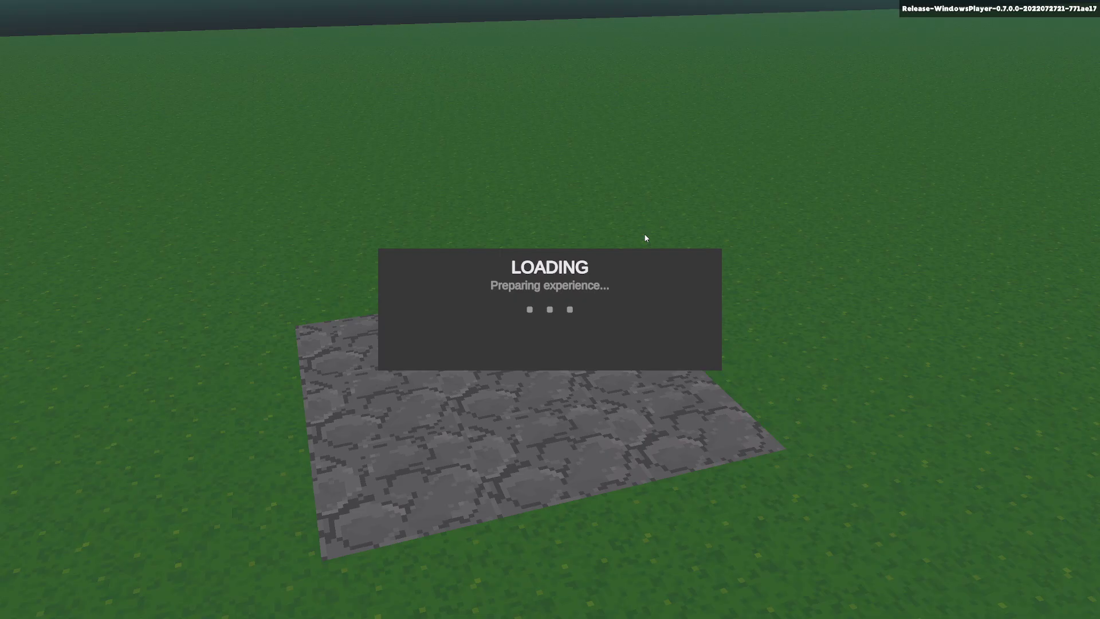
key("w")
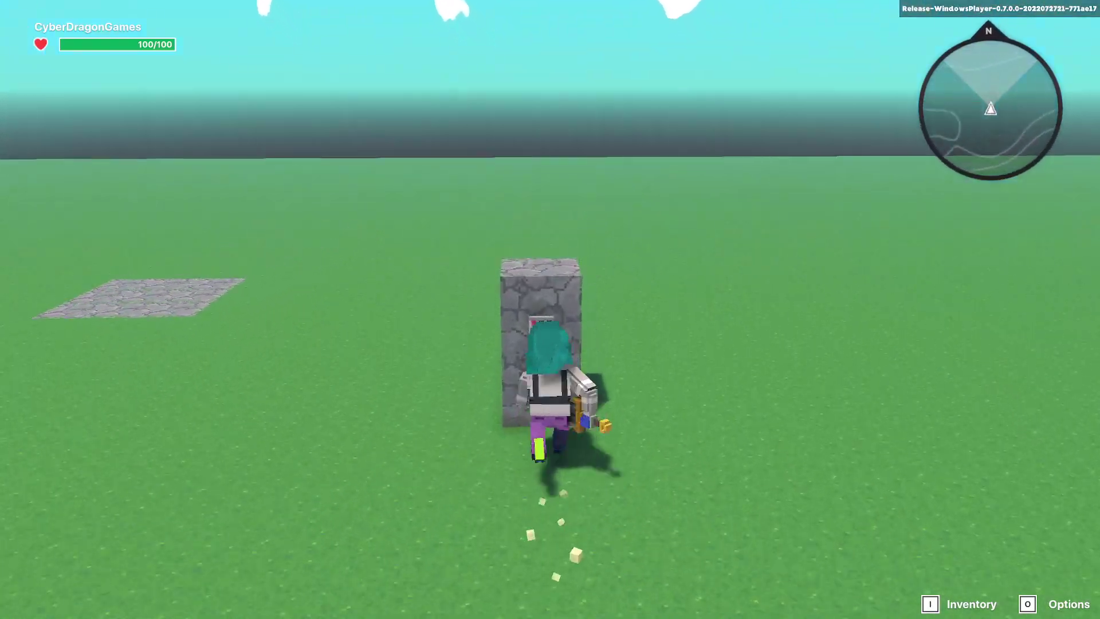
key("d")
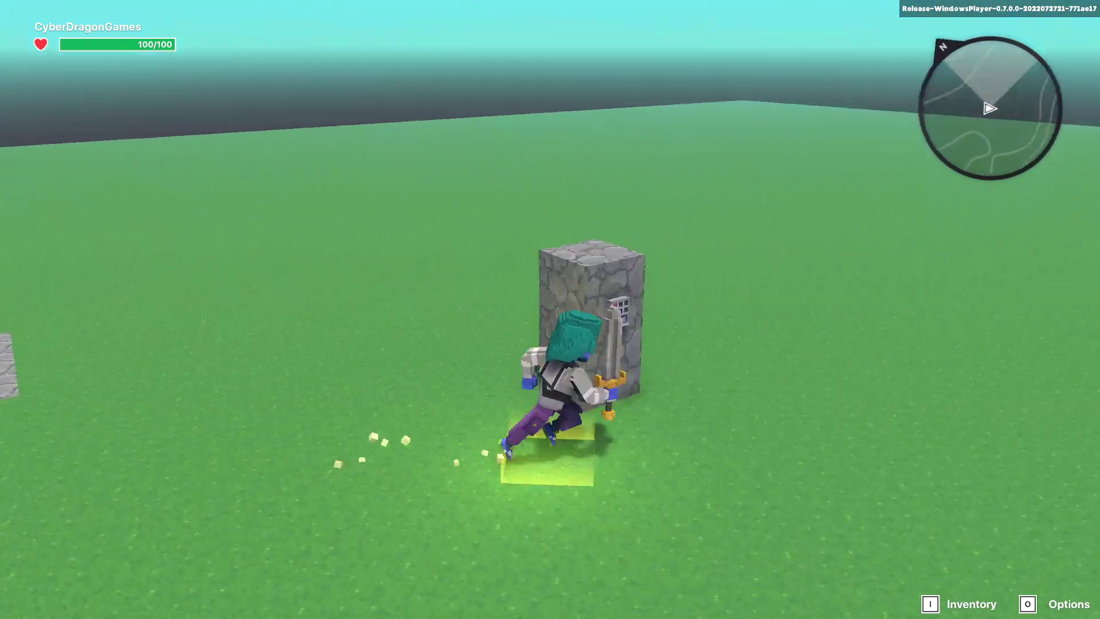
key("w")
key("d")
key("w")
key("d")
key("w")
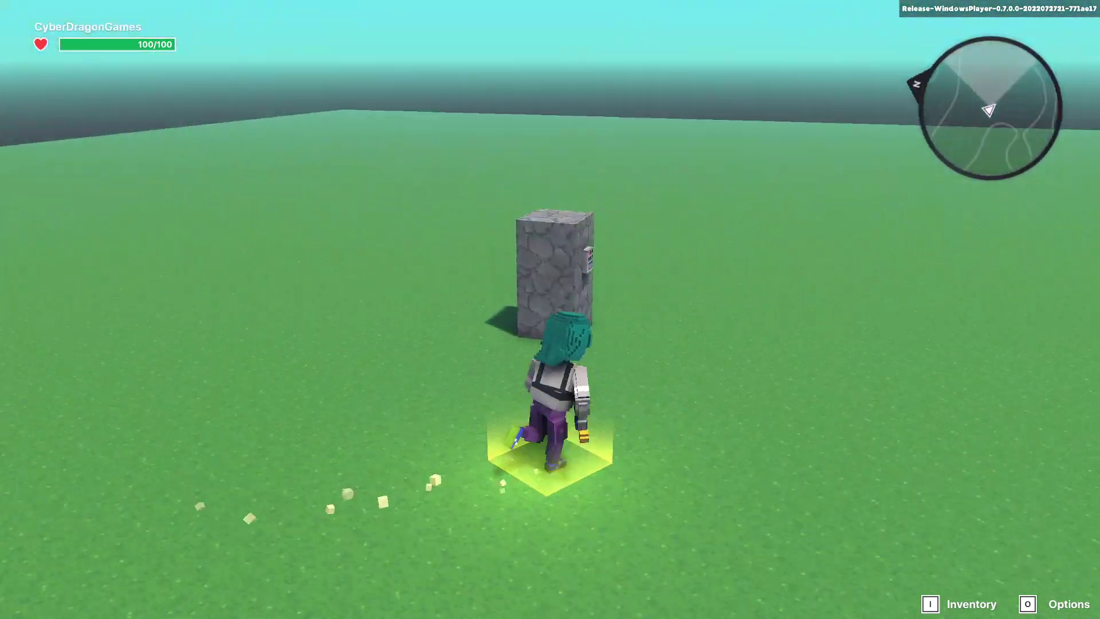
key("w")
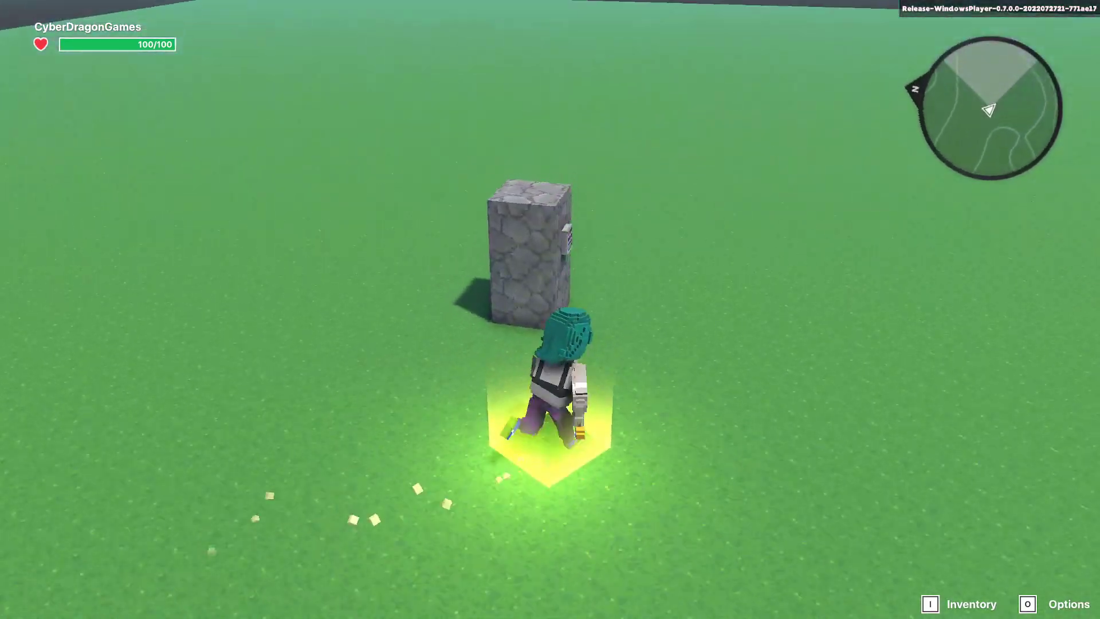
key("d")
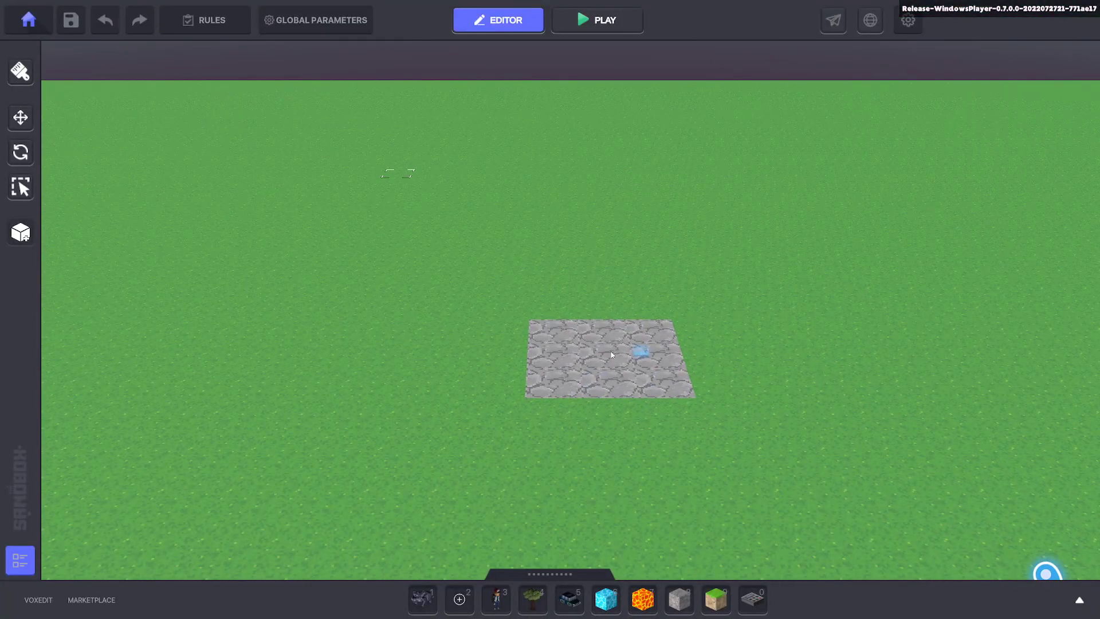
Step: Raise the Asset Spawner switch back above the platform surface, to a Y position of about 38.52
scroll(614, 353, "up", 2)
left_click(602, 322)
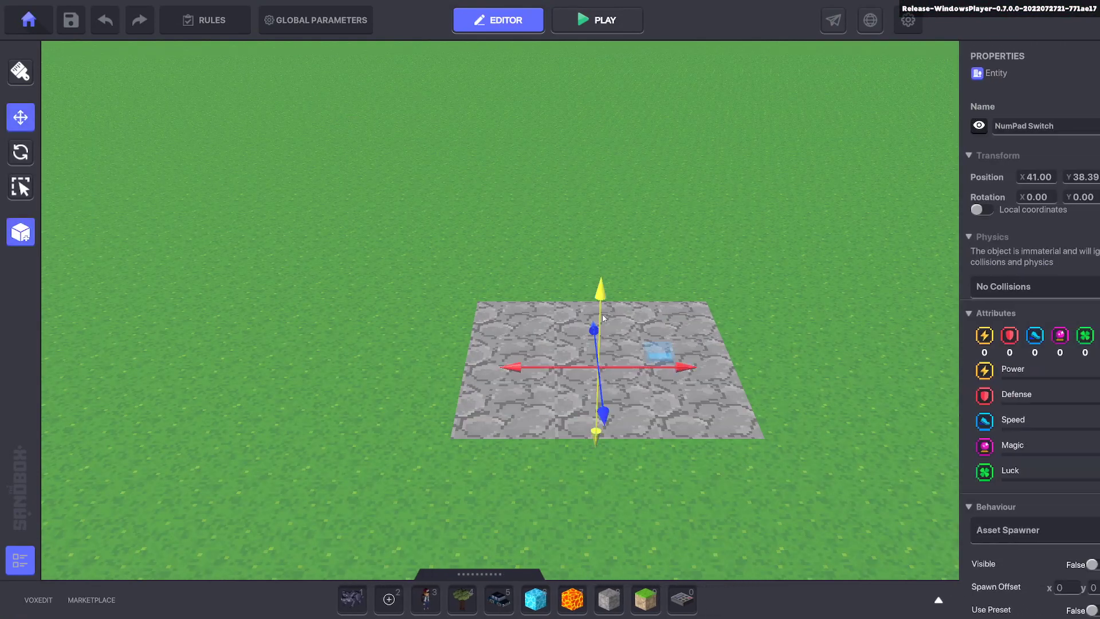
left_click_drag(602, 318, 602, 311)
Step: Build a second stone block pillar on the grass, apart from the existing keypad pillar
scroll(676, 304, "down", 5)
middle_click_drag(687, 300, 643, 292)
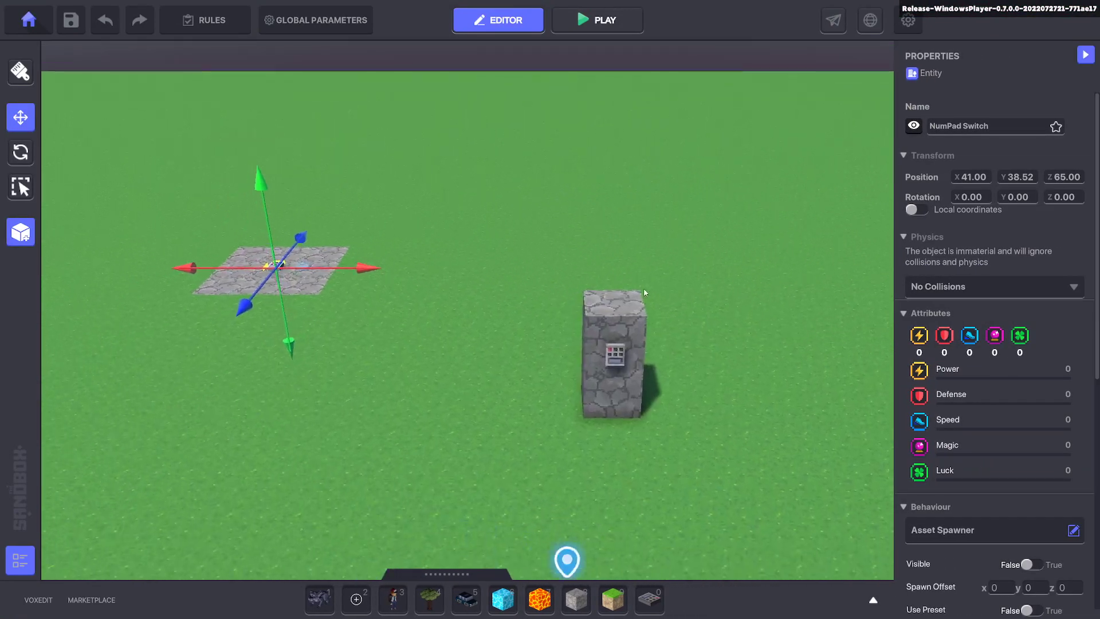
scroll(643, 292, "down", 3)
left_click(584, 601)
mouse_move(603, 353)
middle_mouse_down()
mouse_move(825, 332)
mouse_move(770, 325)
middle_mouse_up()
Step: Duplicate the pillar's keypad switch and move the copy onto the front of the new stone pillar
left_click(13, 125)
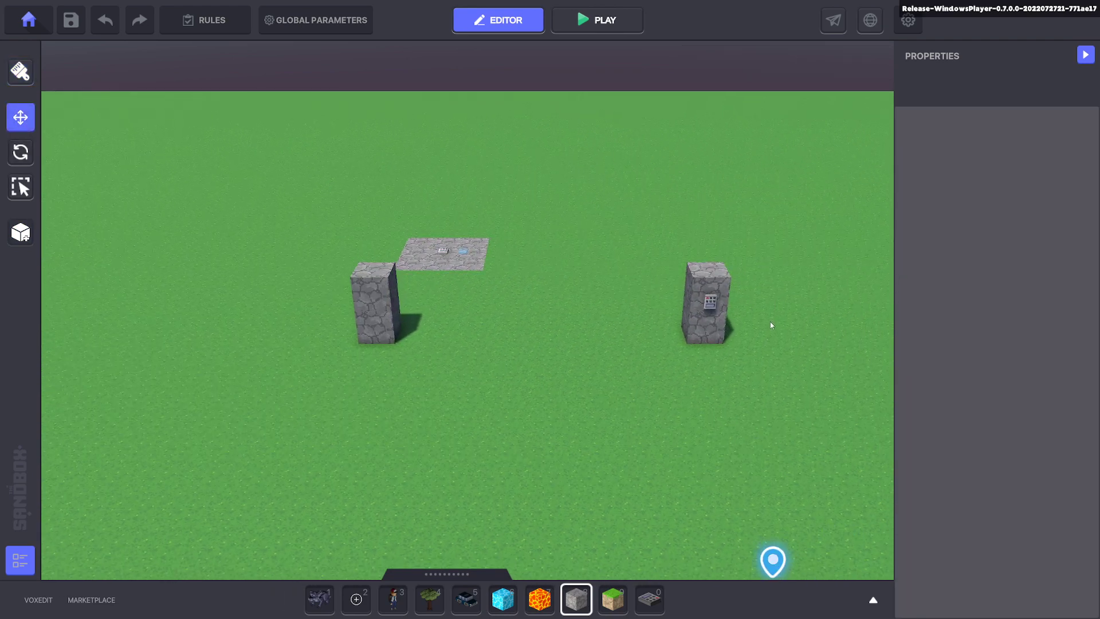
left_click(709, 303)
left_click_drag(793, 321, 450, 340)
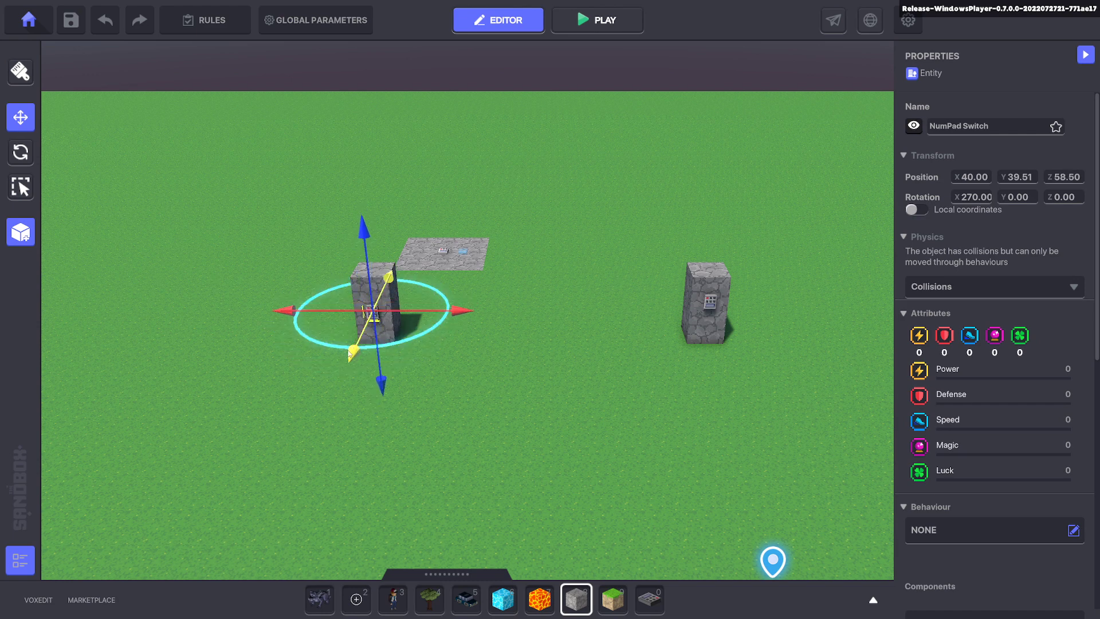
Step: Add a new message Teleport.2 as the Message When Spoken of the copied switch's Speaker
scroll(1016, 400, "down", 5)
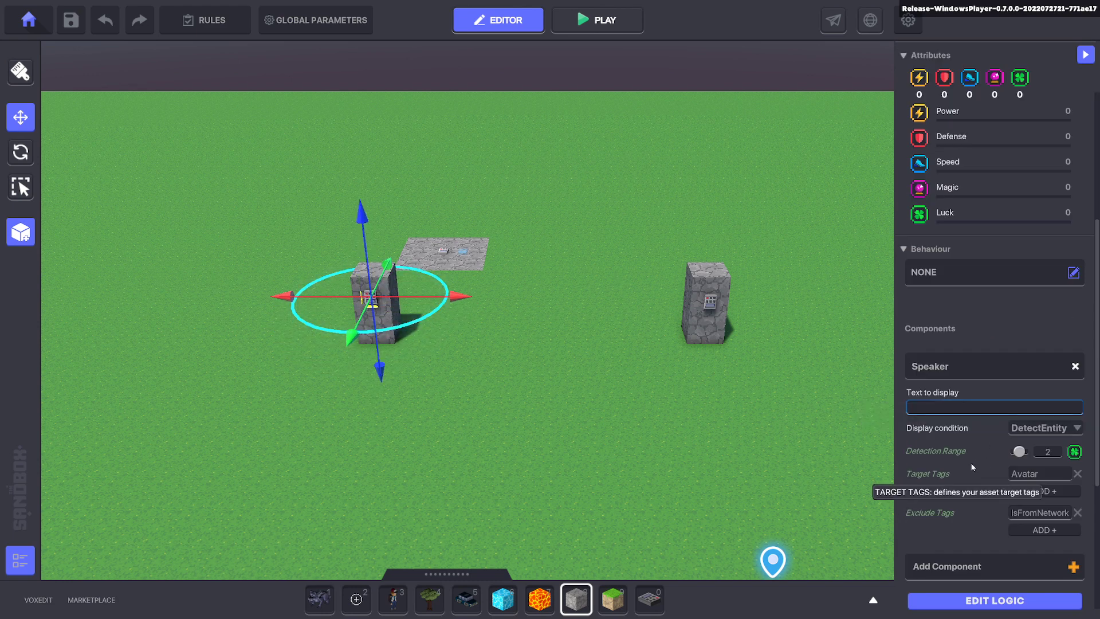
scroll(1013, 453, "down", 2)
scroll(996, 476, "down", 3)
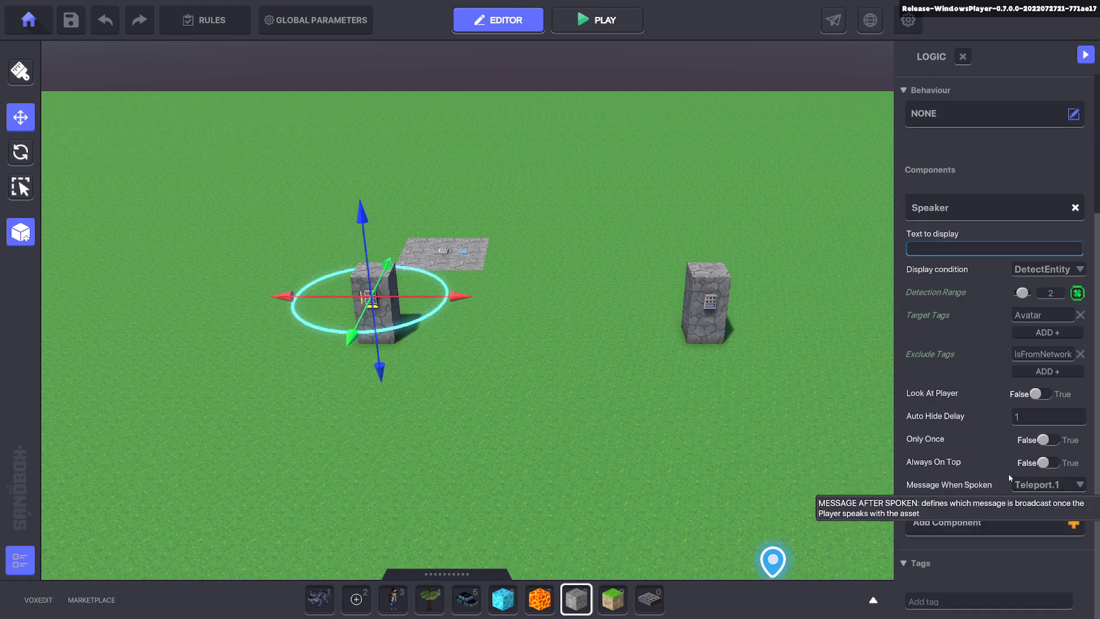
left_click(1041, 486)
type("Tele")
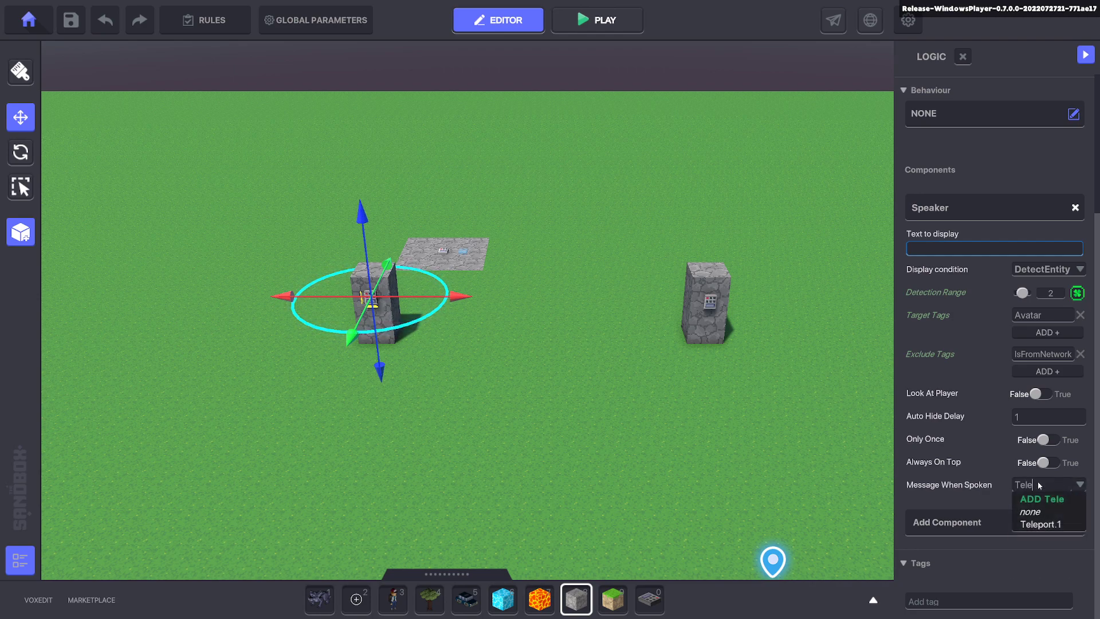
type("port.2")
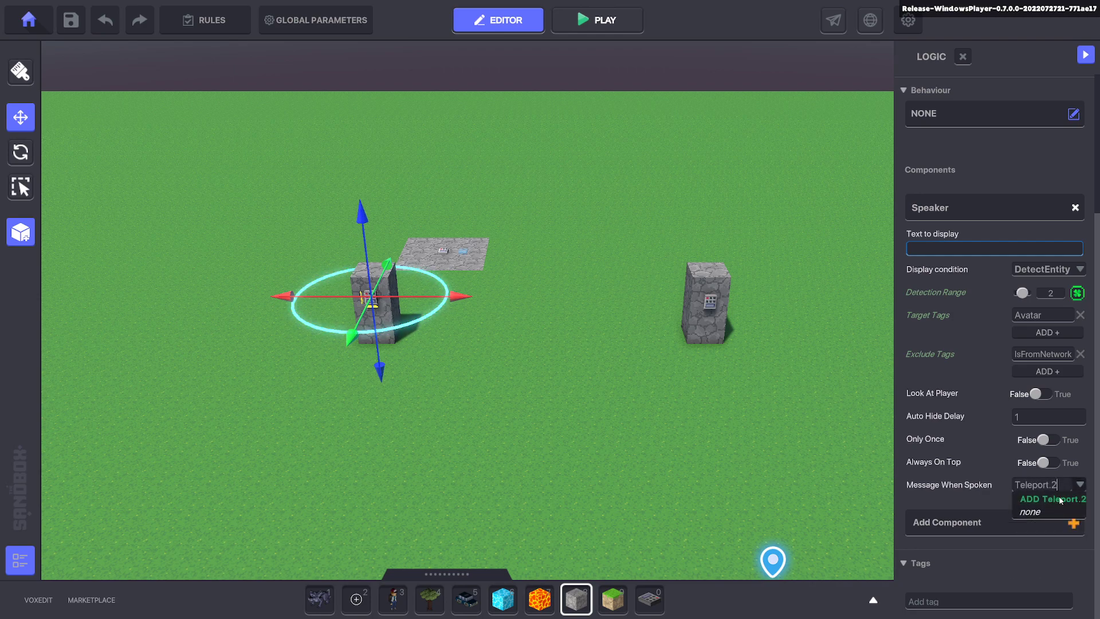
left_click(1054, 498)
Step: Duplicate the platform's Asset Spawner switch and move the copy onto the open grass beyond the original keypad pillar
scroll(447, 235, "up", 3)
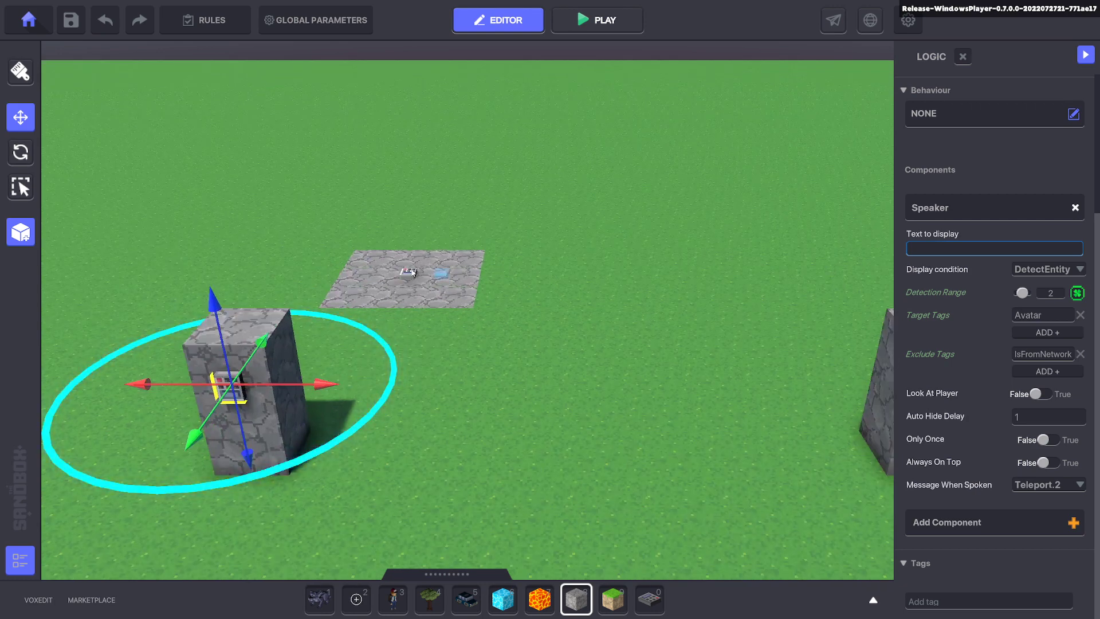
left_click(413, 274)
key("ctrl+d")
middle_click_drag(561, 292, 497, 343)
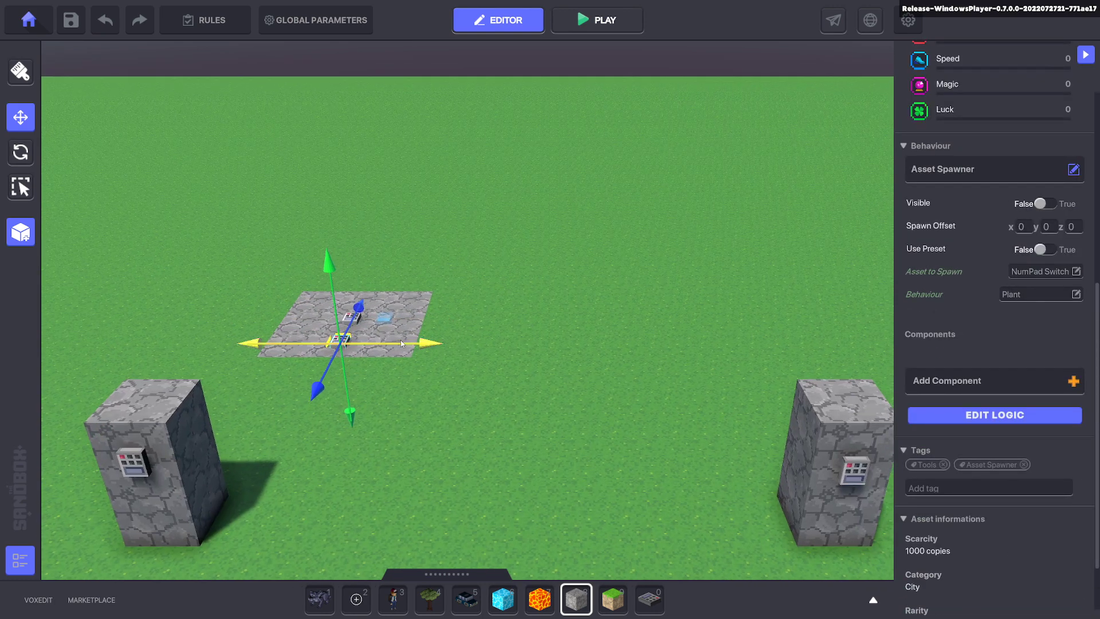
left_click_drag(675, 382, 659, 325)
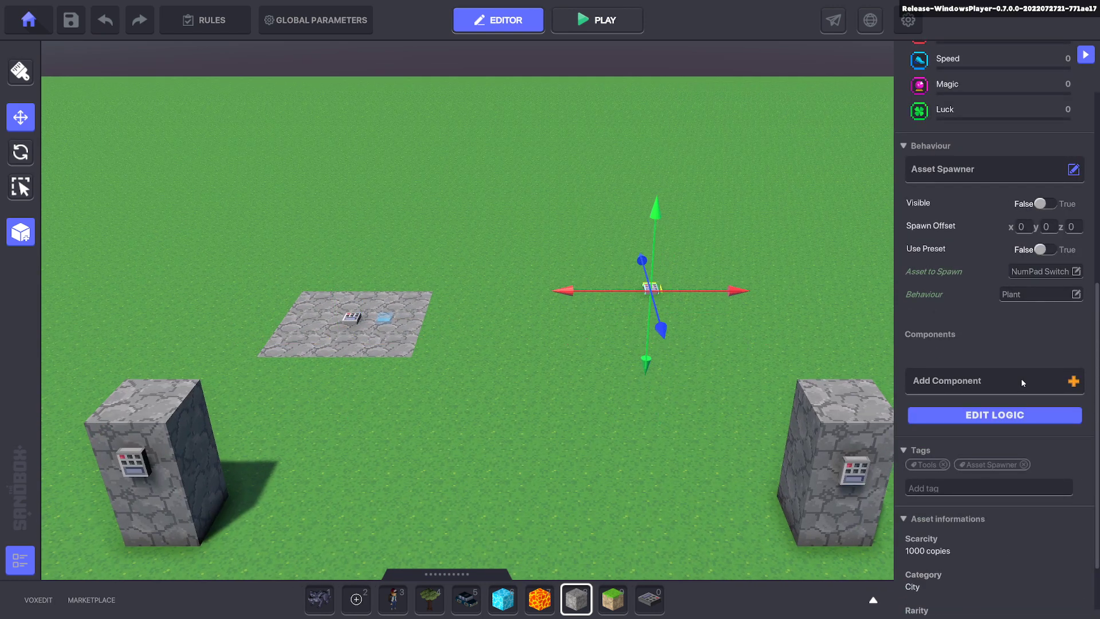
Step: Set the required message of the copied Asset Spawner to Teleport.2
left_click(1005, 416)
left_click(994, 398)
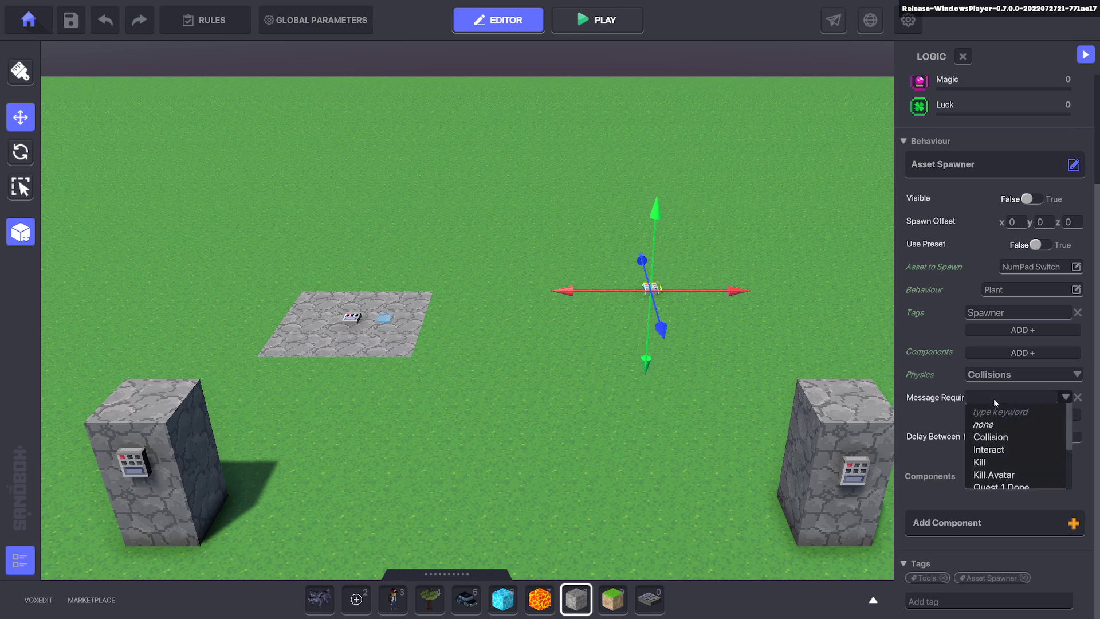
type("Telport")
key("BackSpace")
key("BackSpace")
key("BackSpace")
type("eleport.2")
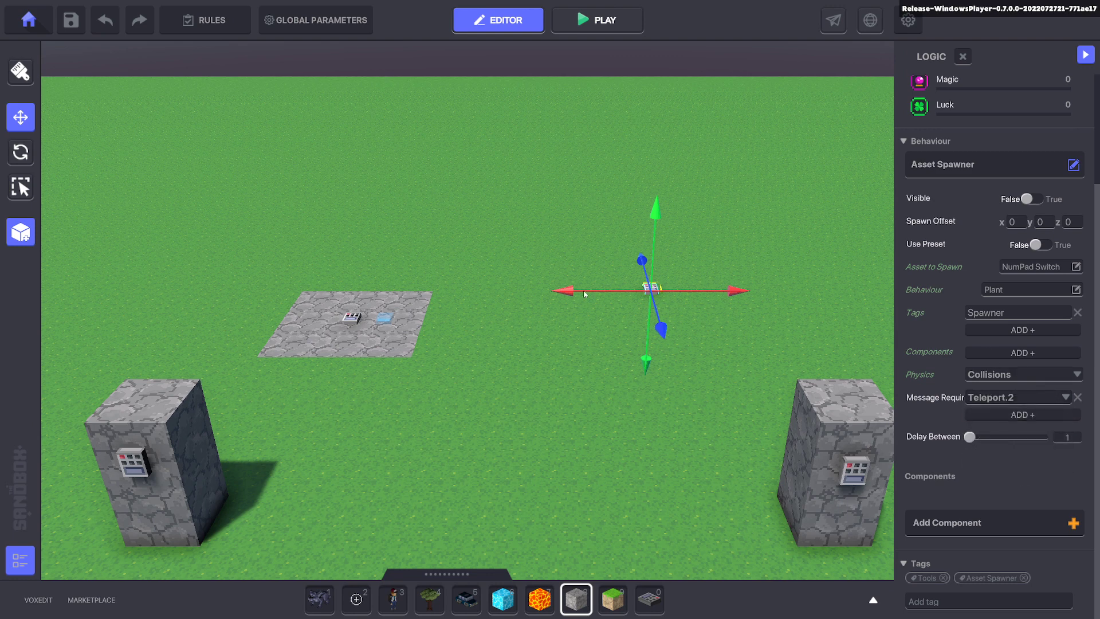
Step: Duplicate the platform's Speaker entity that detects Spawner tags and move the copy beside the copied Asset Spawner on the grass
left_click(383, 321)
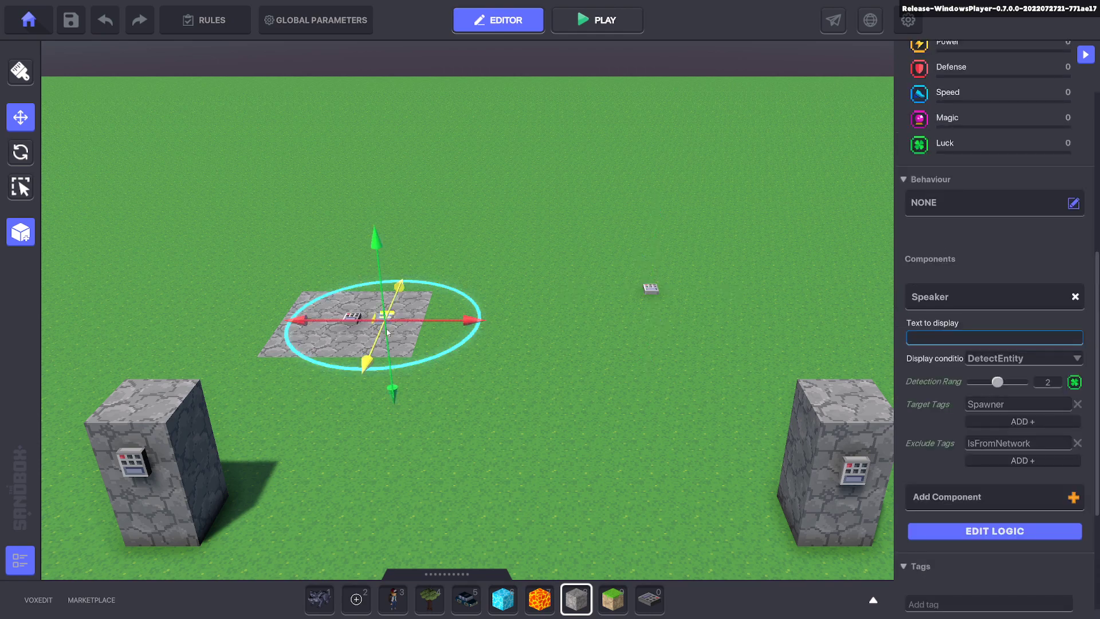
left_click_drag(387, 332, 376, 356)
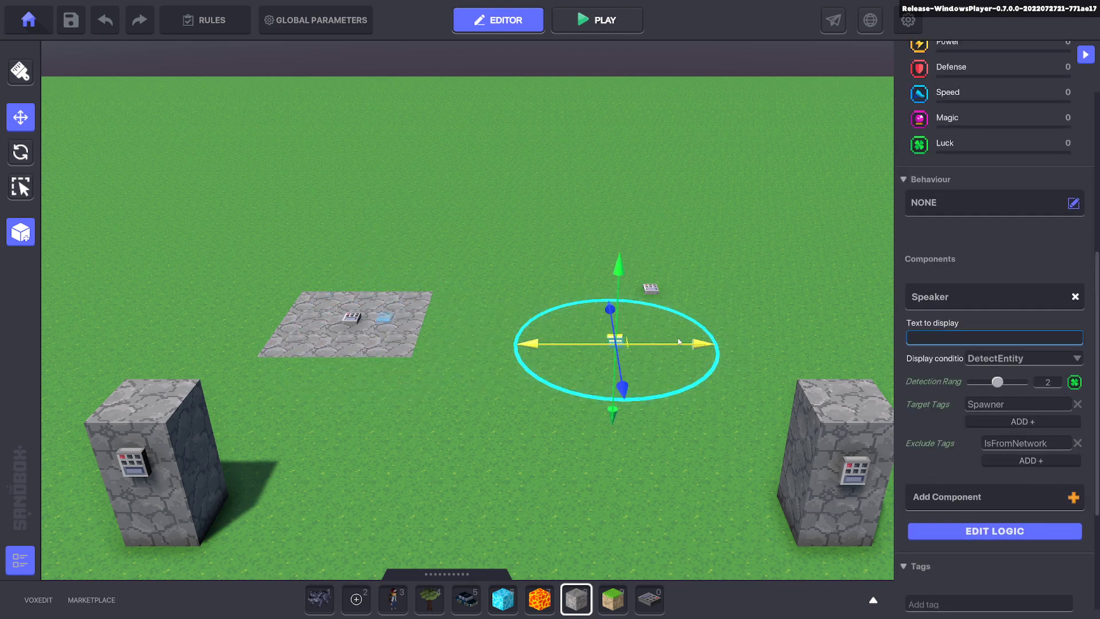
left_click_drag(687, 292, 698, 291)
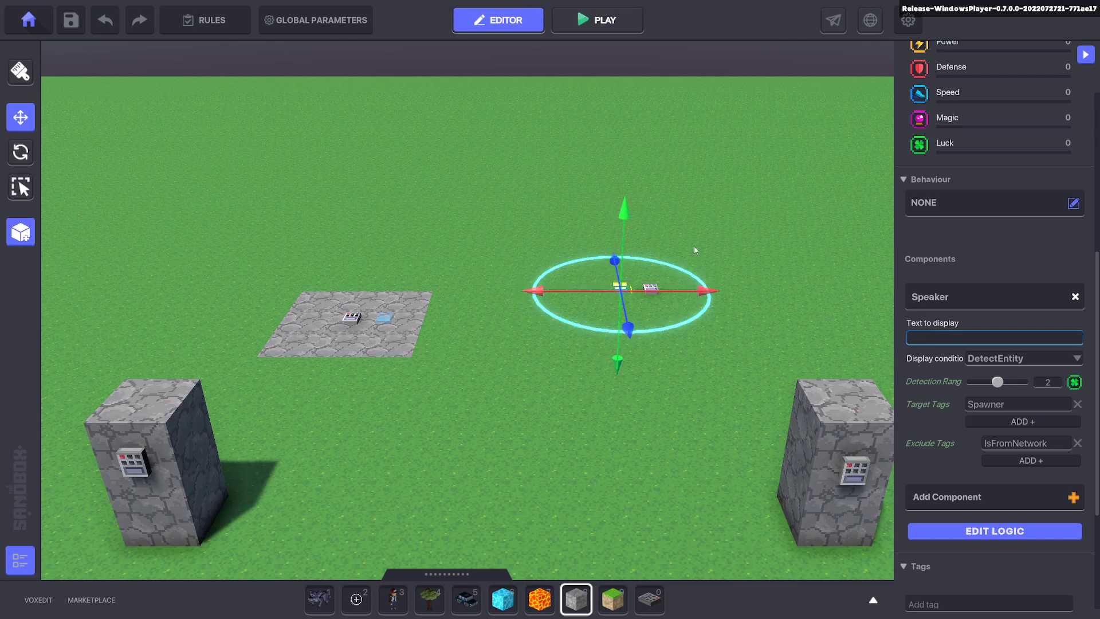
Step: Playtest the experience, approaching each keypad pillar to test the teleports to the stone platform and the open grass
key("ctrl+p")
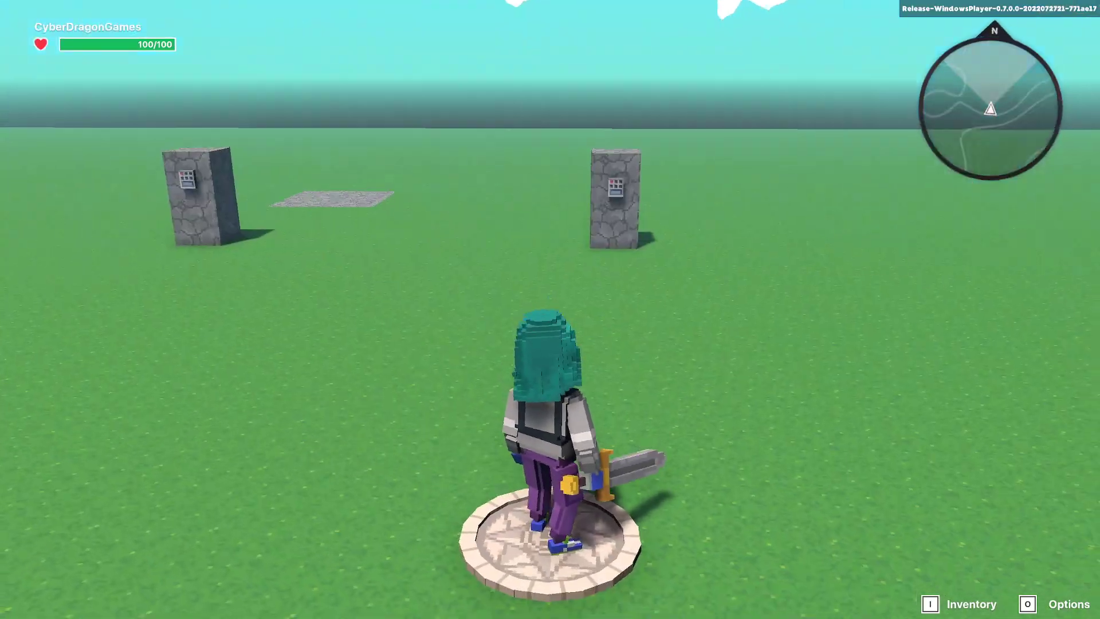
key("w")
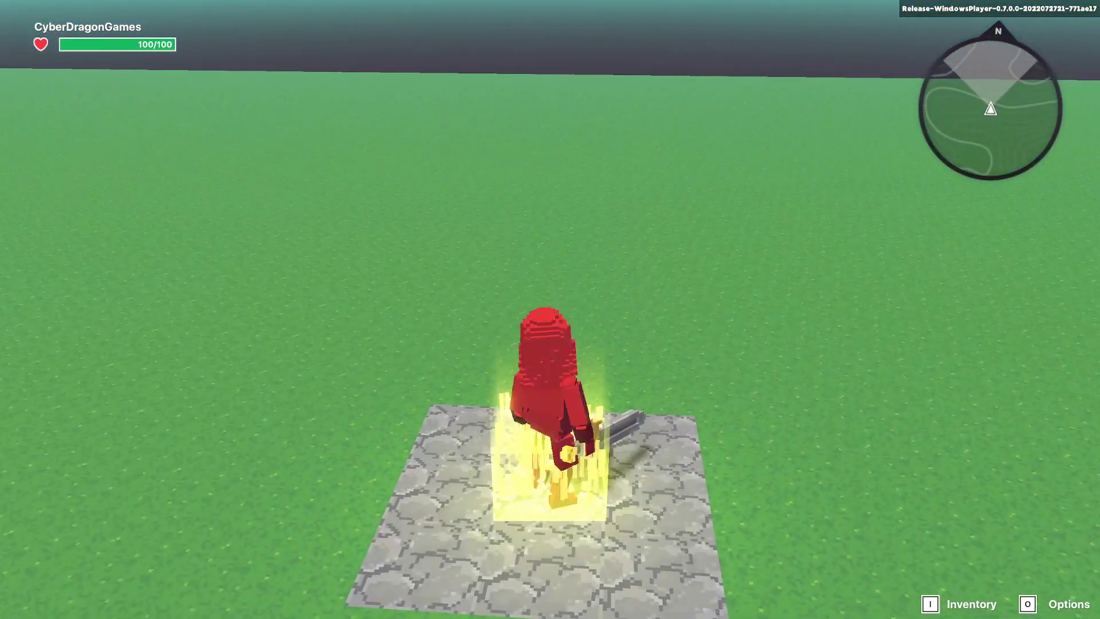
key("w")
key("w")
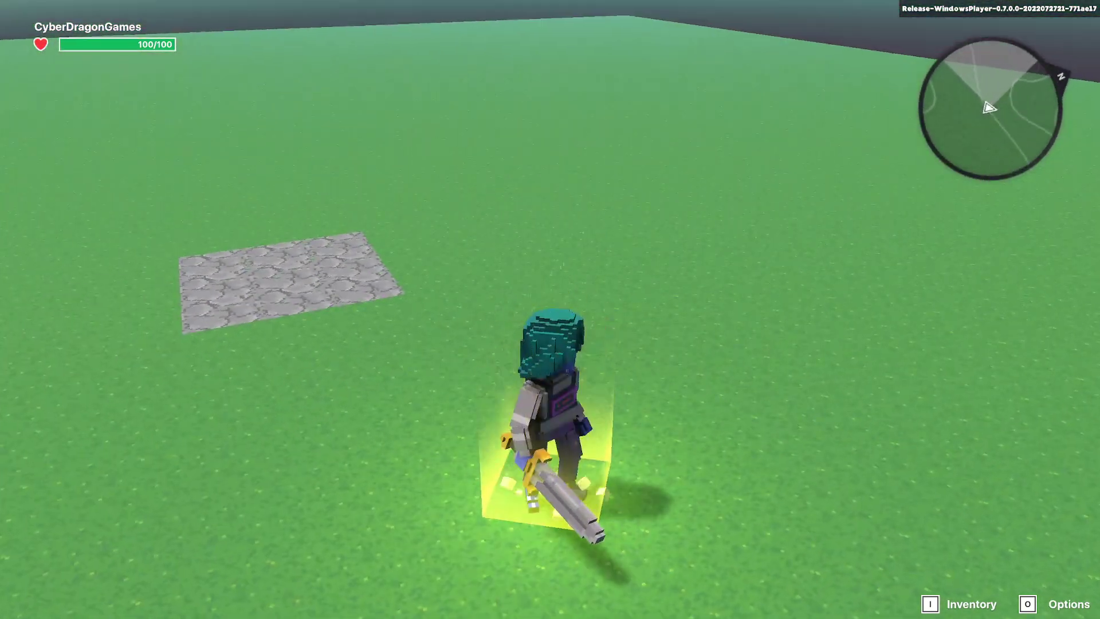
Step: Walk the avatar back to the keypad pillars to test both teleports repeatedly, and return to the editor
key("w")
key("w")
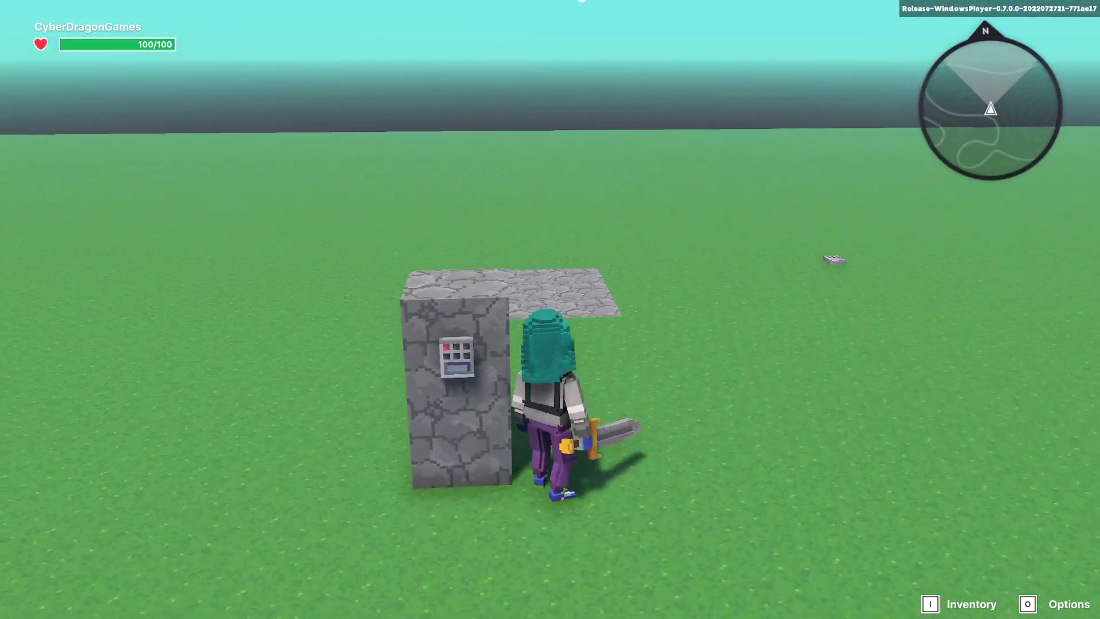
key("s")
key("d")
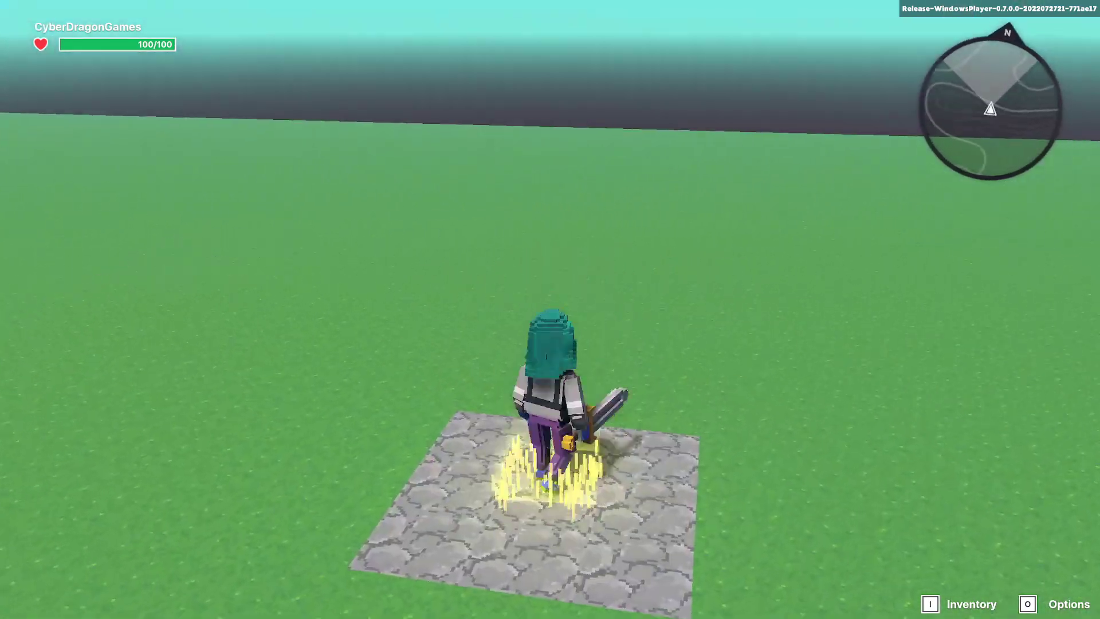
key("s")
key("d")
key("w")
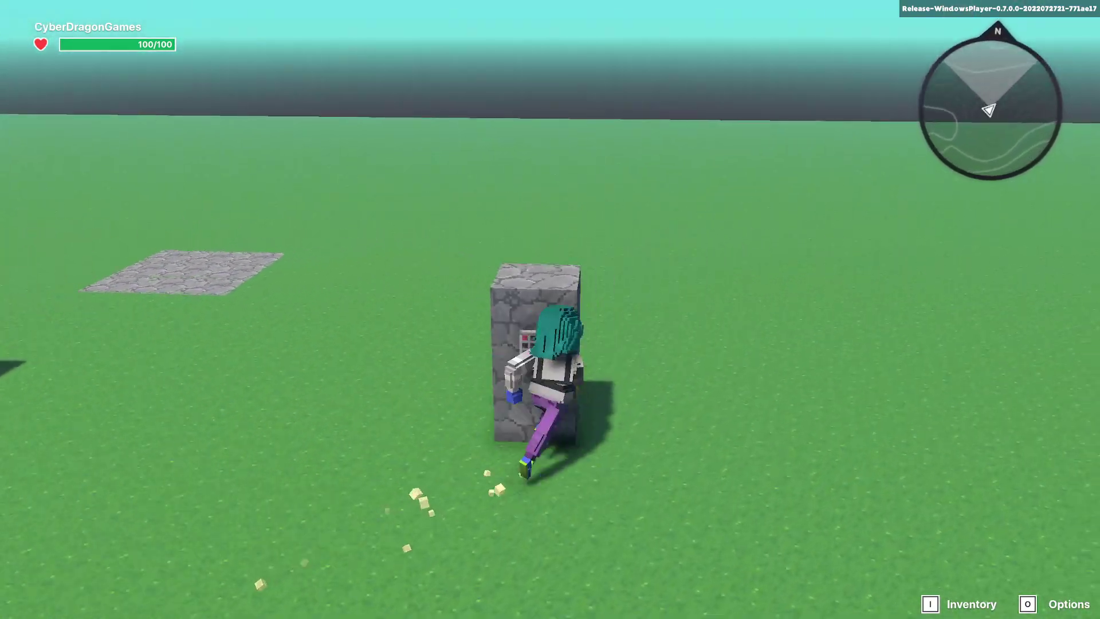
key("a")
key("s")
key("d")
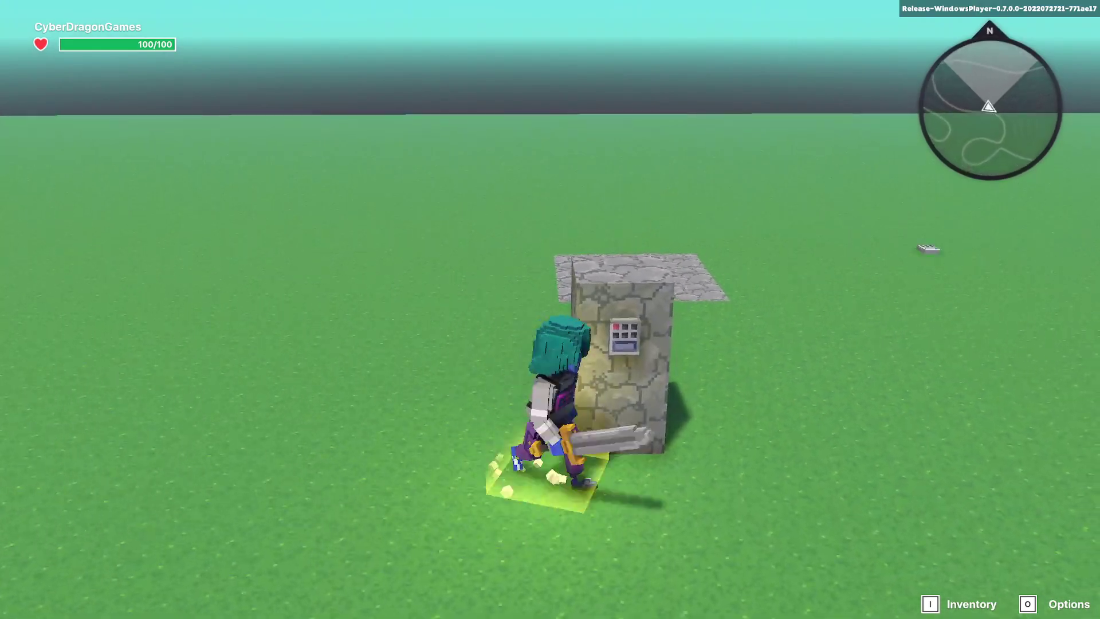
key("w")
key("Escape")
scroll(500, 336, "down", 5)
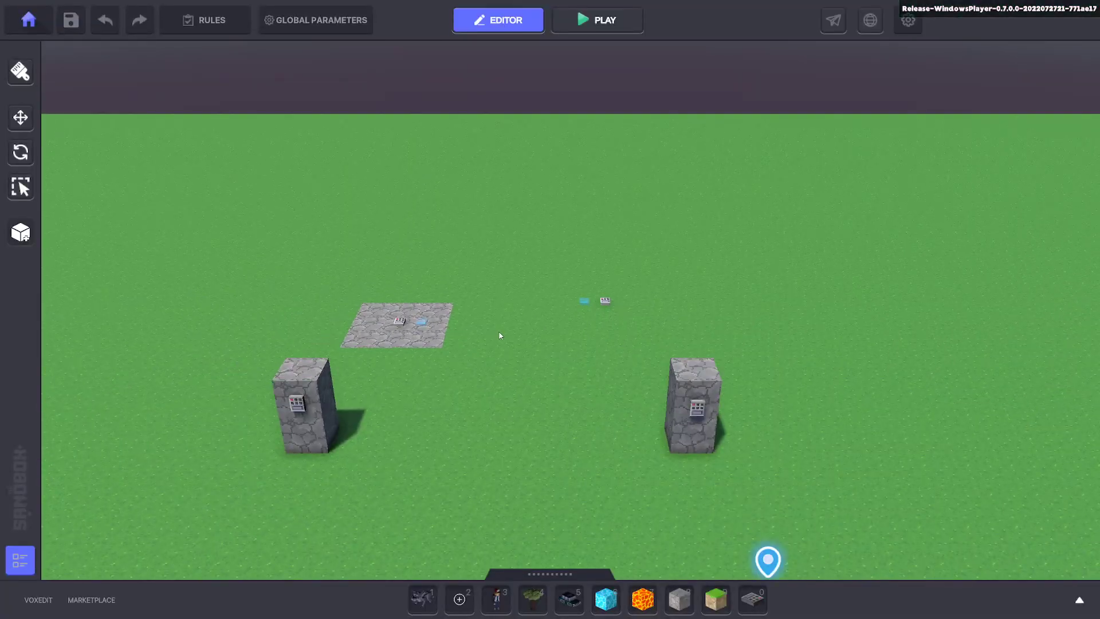